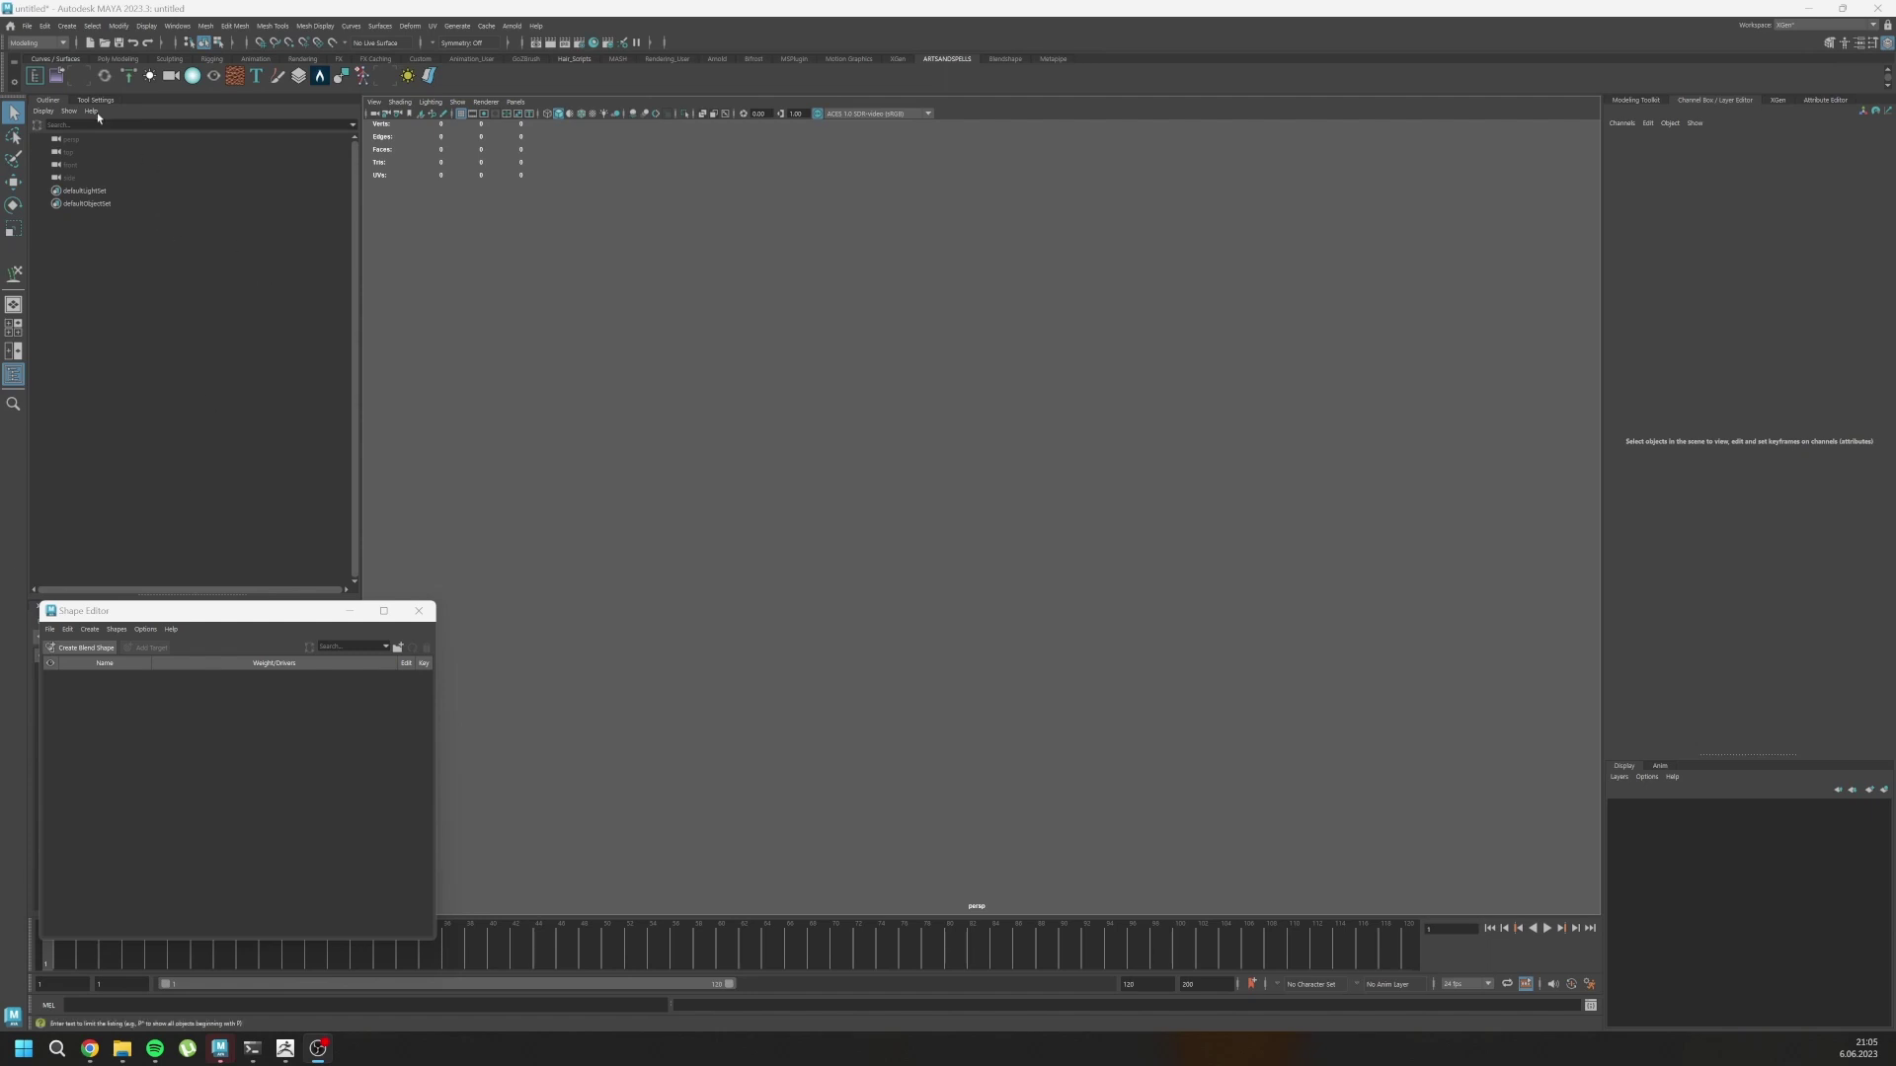
# Import Fem_Body_skeleton.fbx and turn the view to face the body front-on.
pyautogui.click(28, 26)
pyautogui.click(54, 171)
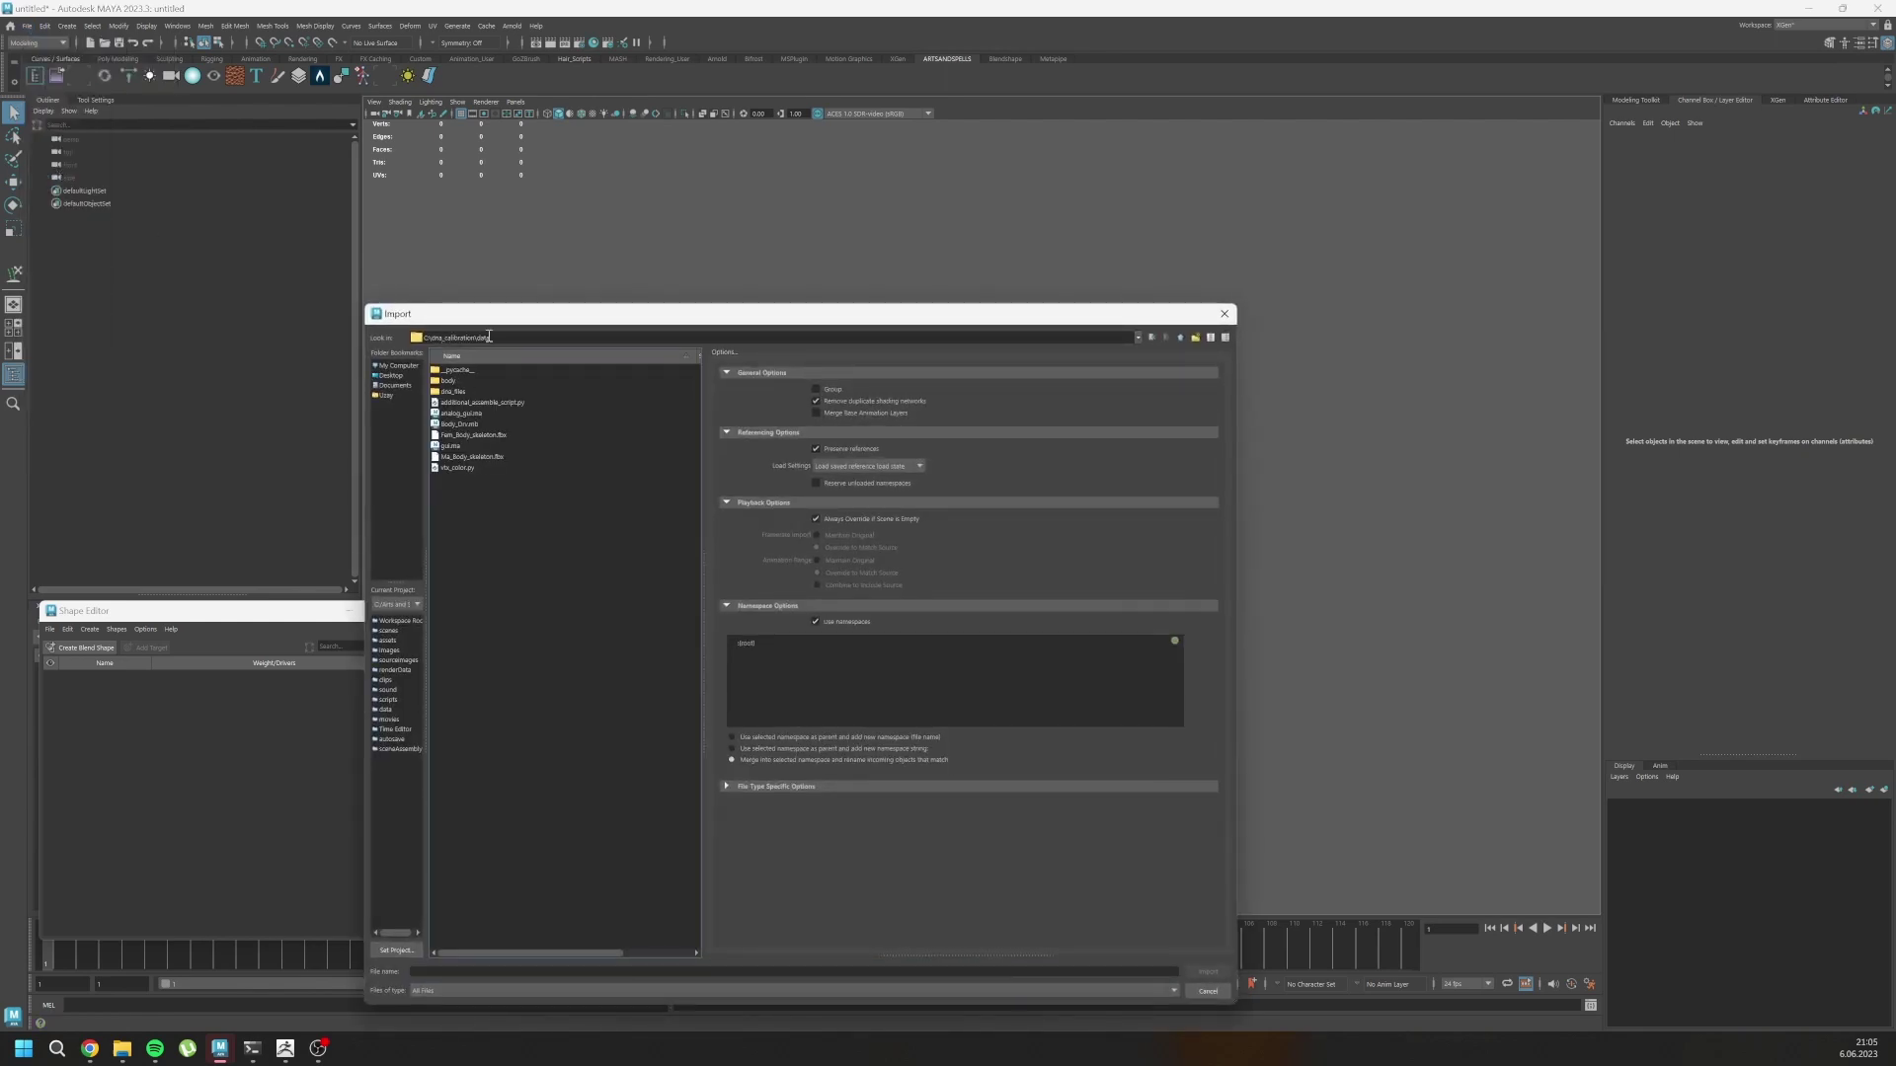
pyautogui.click(447, 441)
pyautogui.click(473, 458)
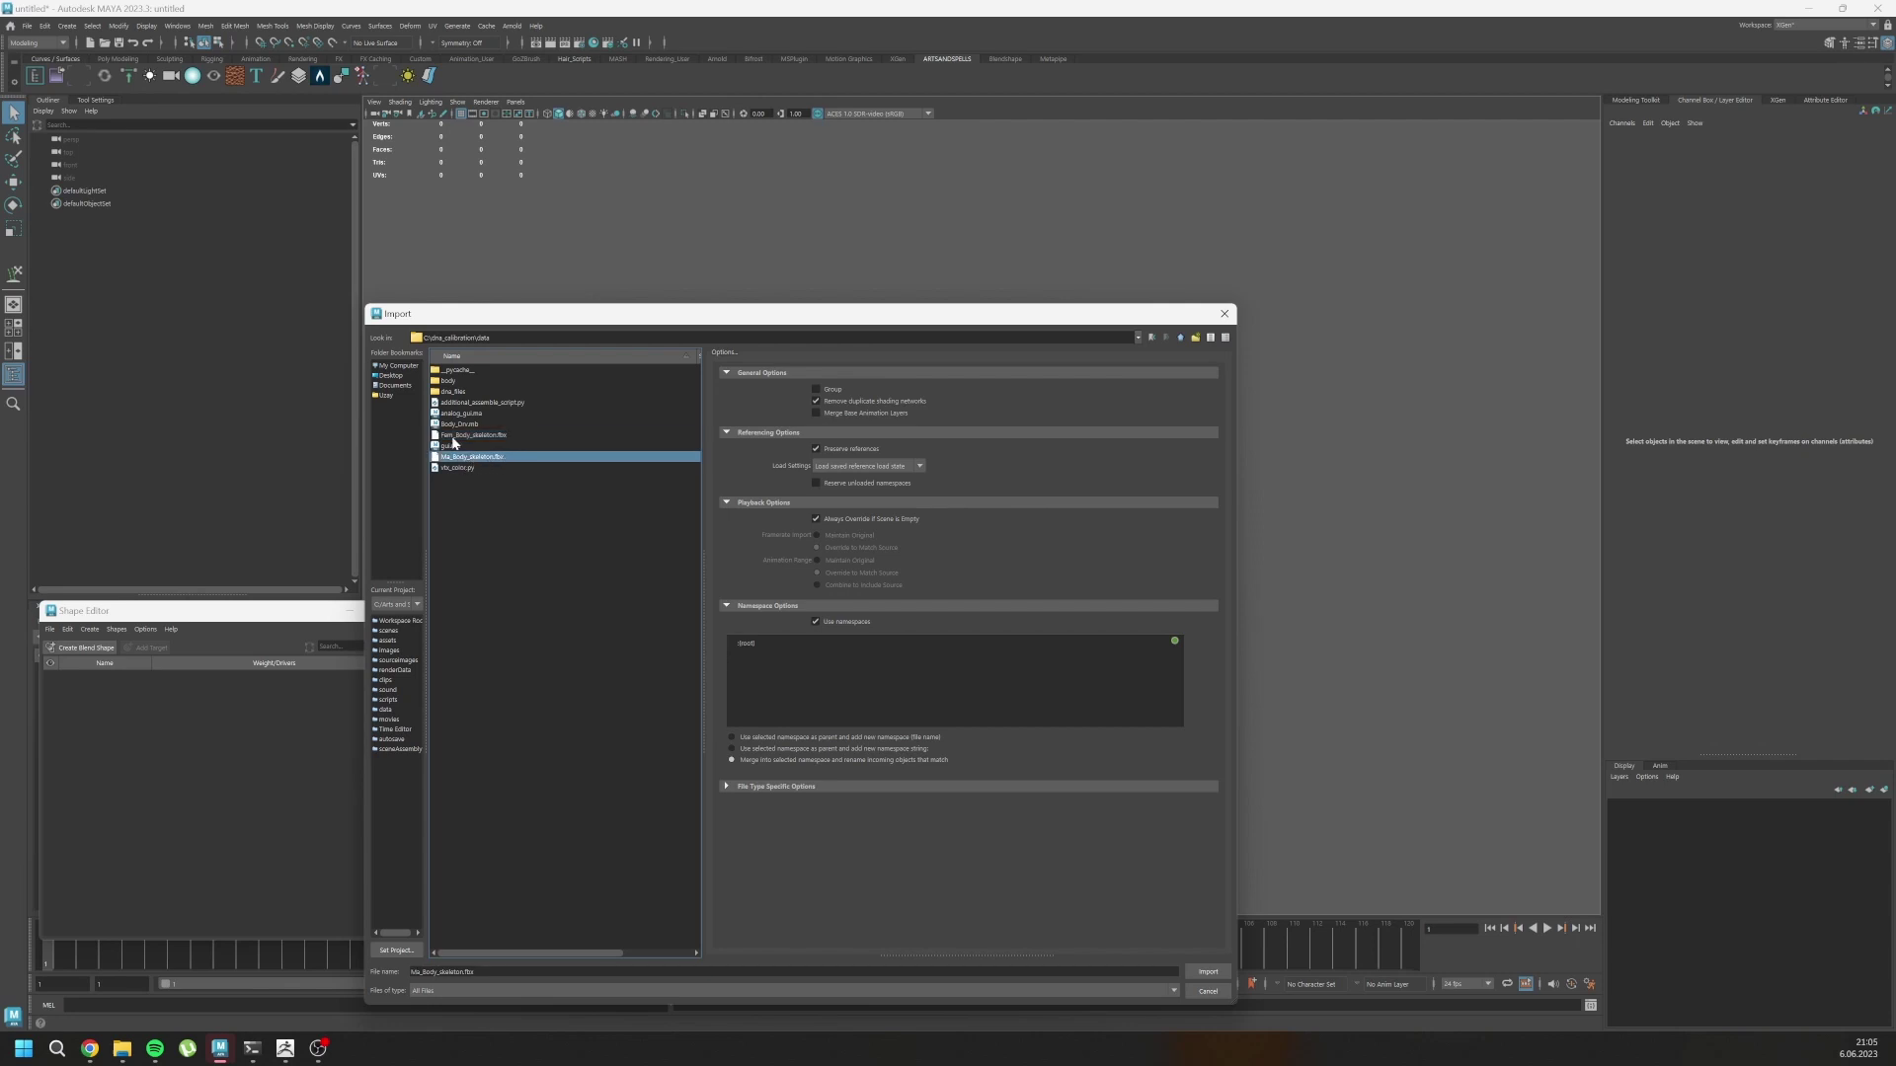
pyautogui.click(456, 435)
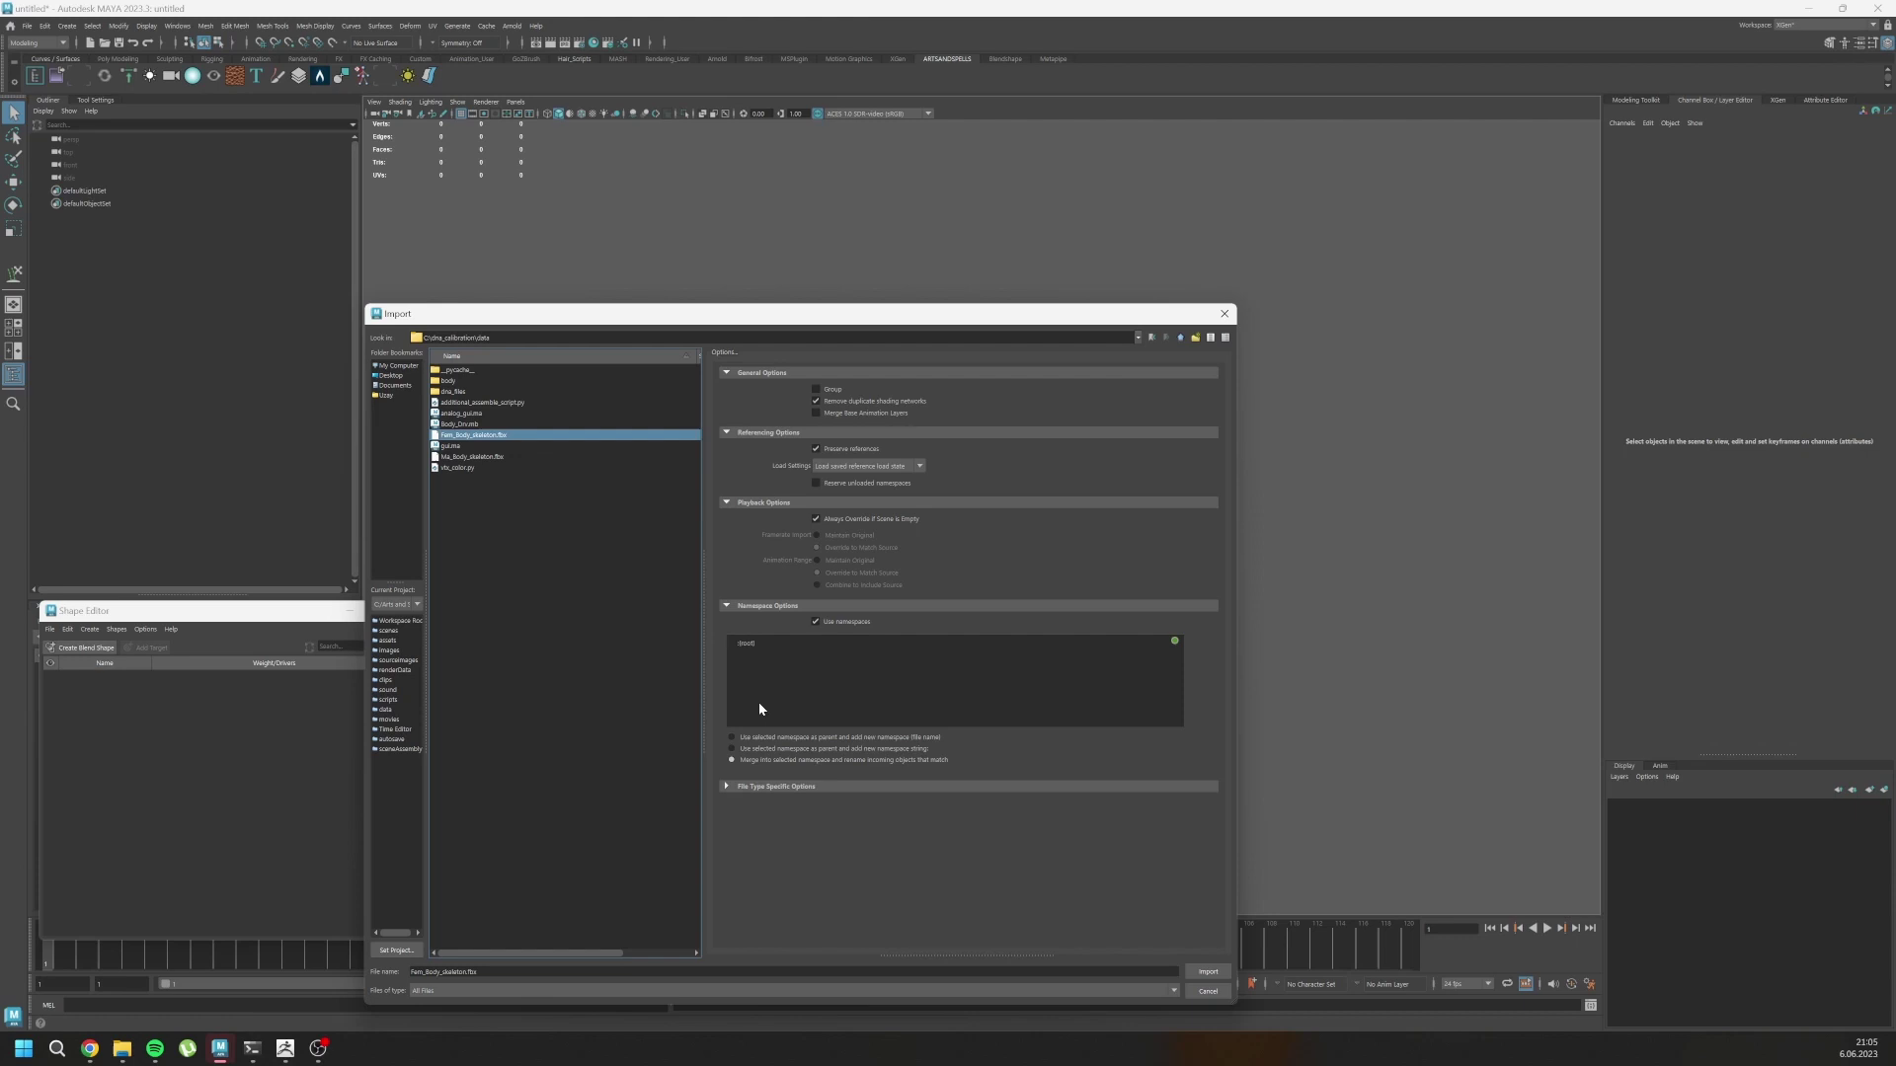
pyautogui.click(1208, 971)
pyautogui.keyDown('alt'); pyautogui.moveTo(982, 503); pyautogui.dragTo(800, 384); pyautogui.keyUp('alt')
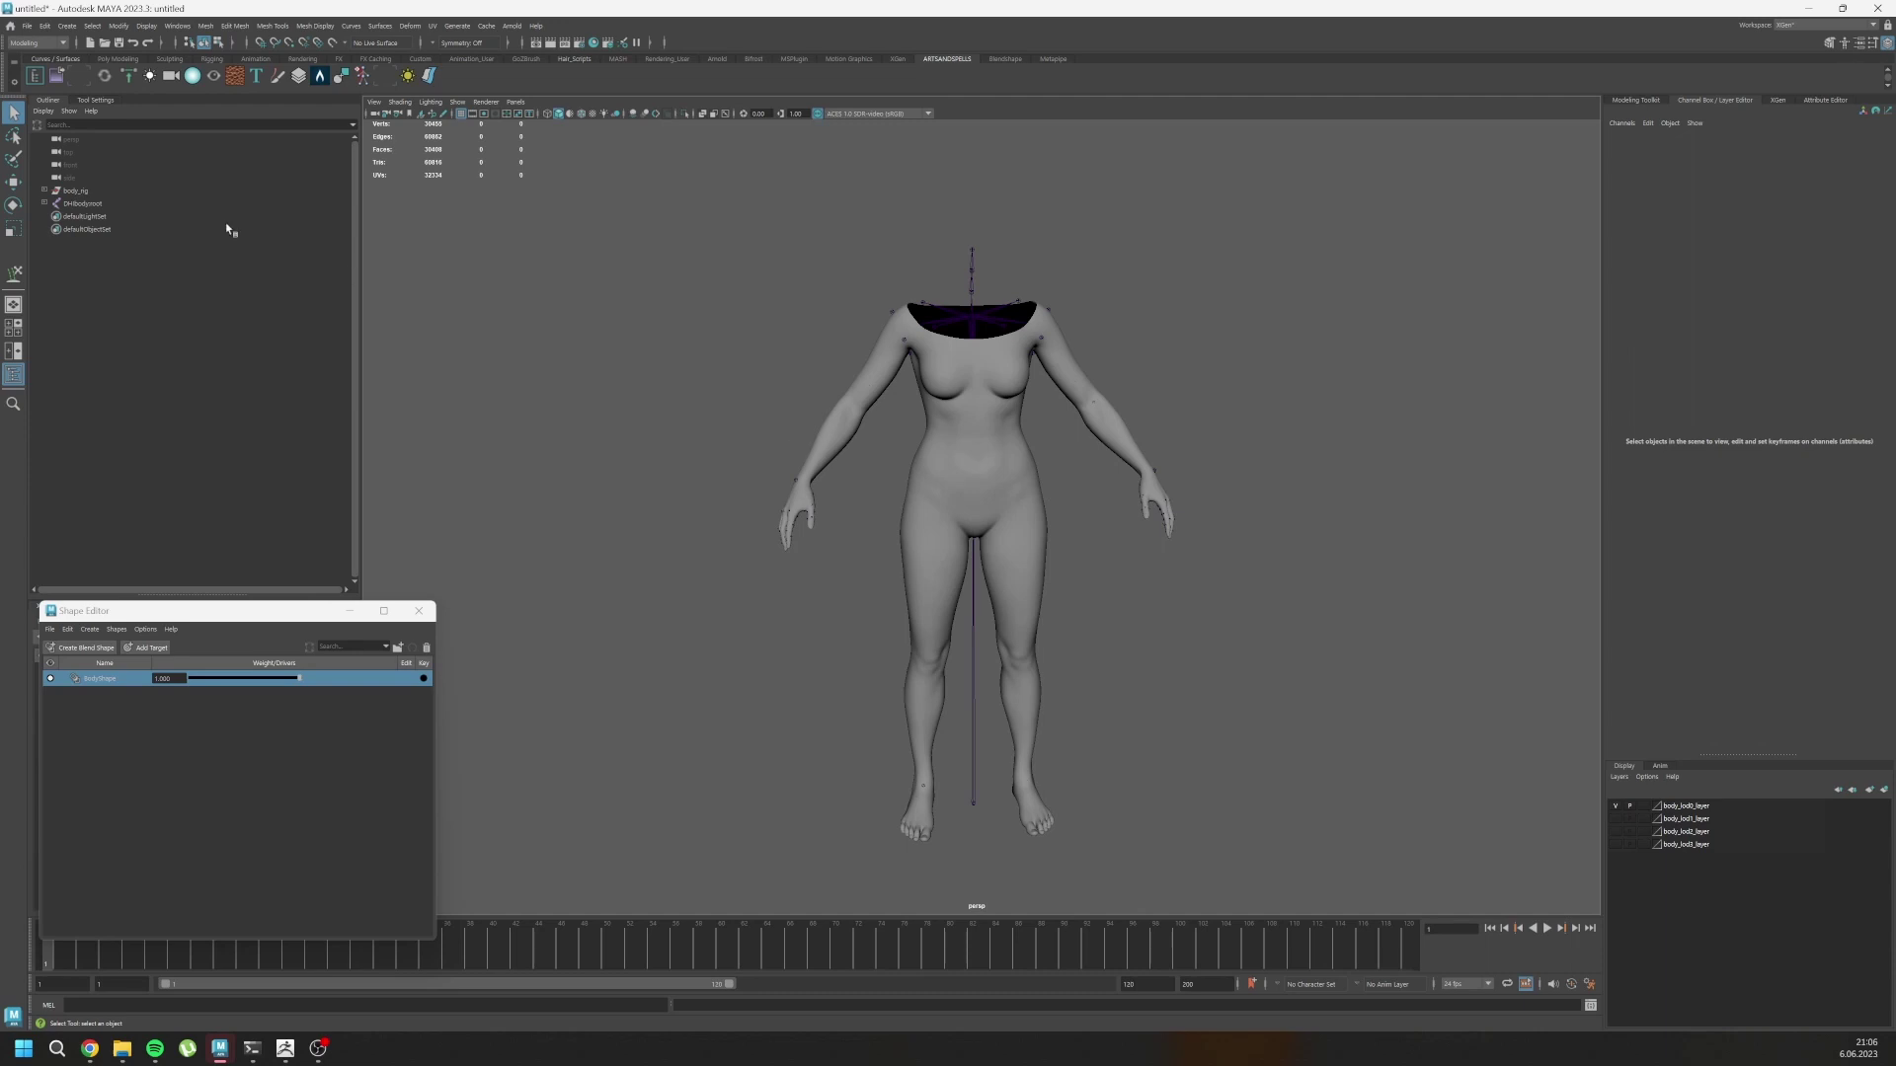
# Expand body_rig down to body_lod0_grp in the Outliner and select f_tal_nrw_combined_lod0_mesh.
pyautogui.click(45, 191)
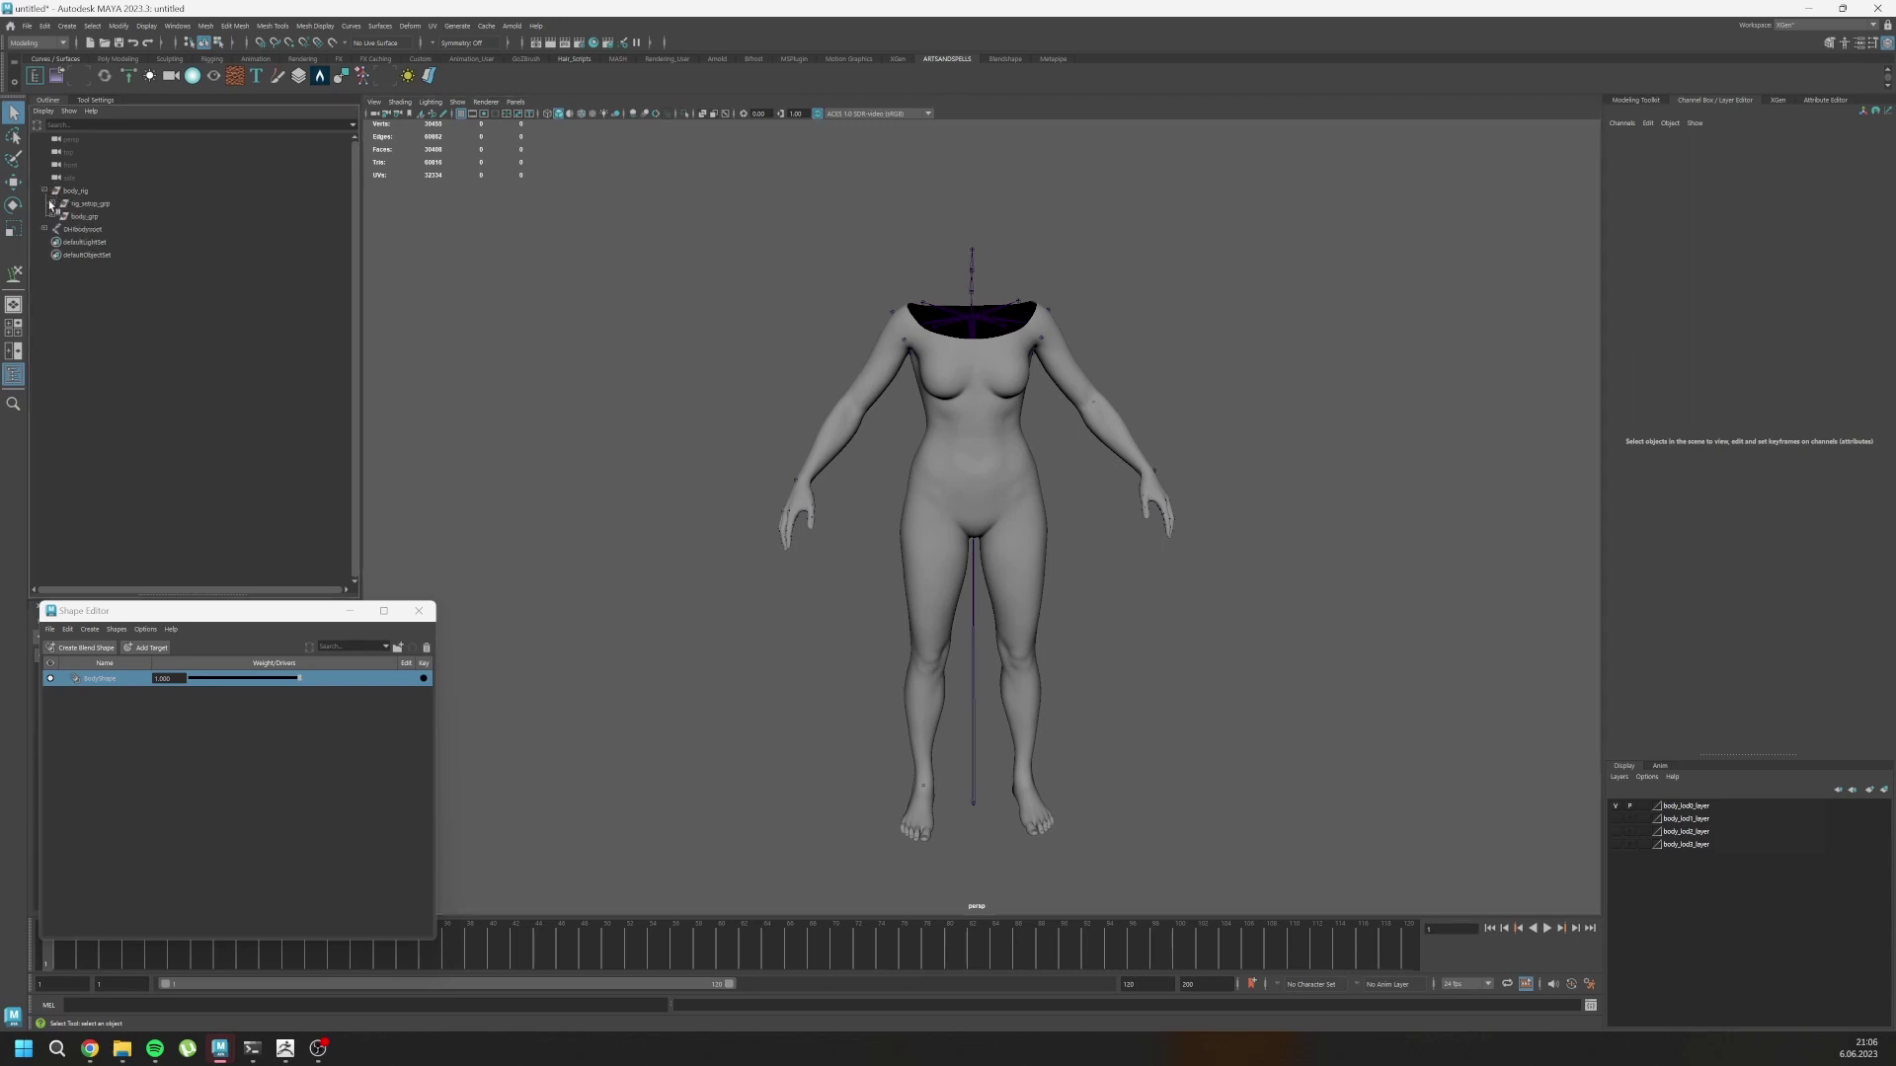
pyautogui.click(52, 204)
pyautogui.click(51, 242)
pyautogui.click(59, 255)
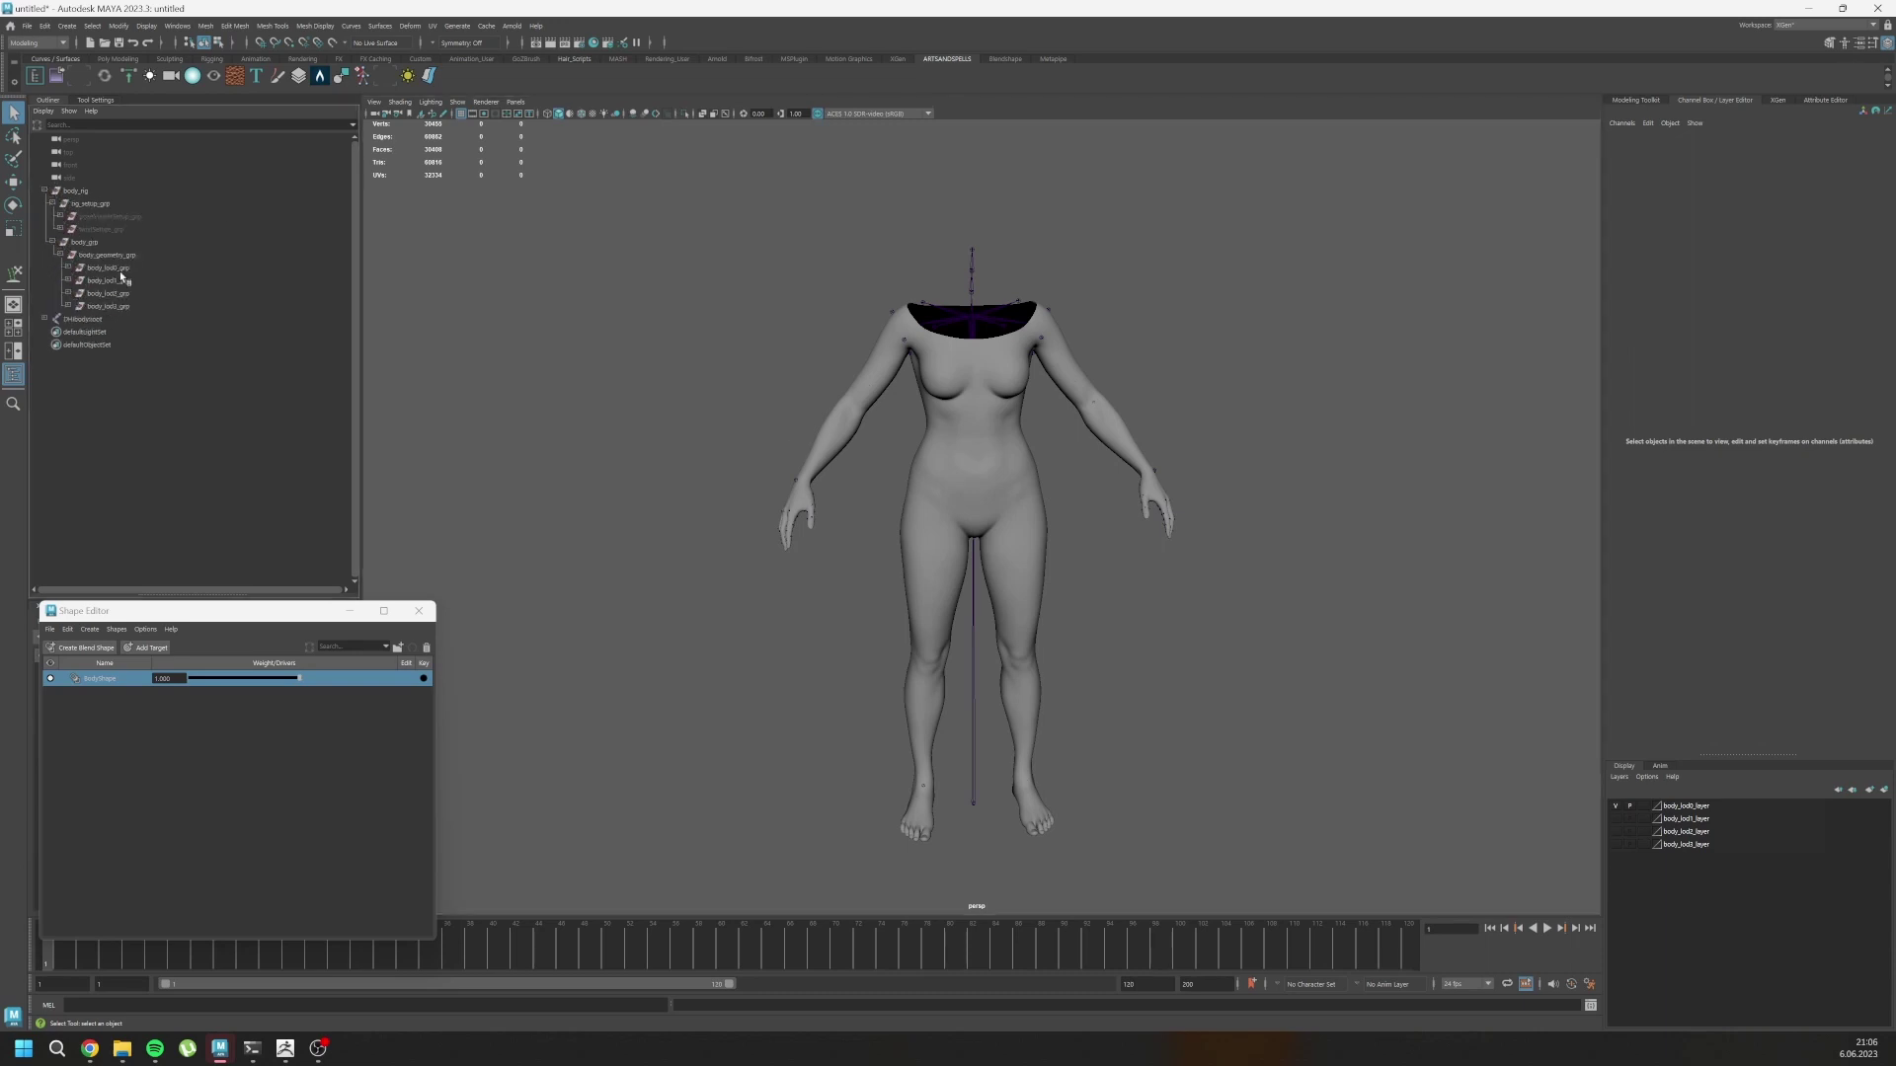
pyautogui.click(66, 280)
pyautogui.click(66, 280)
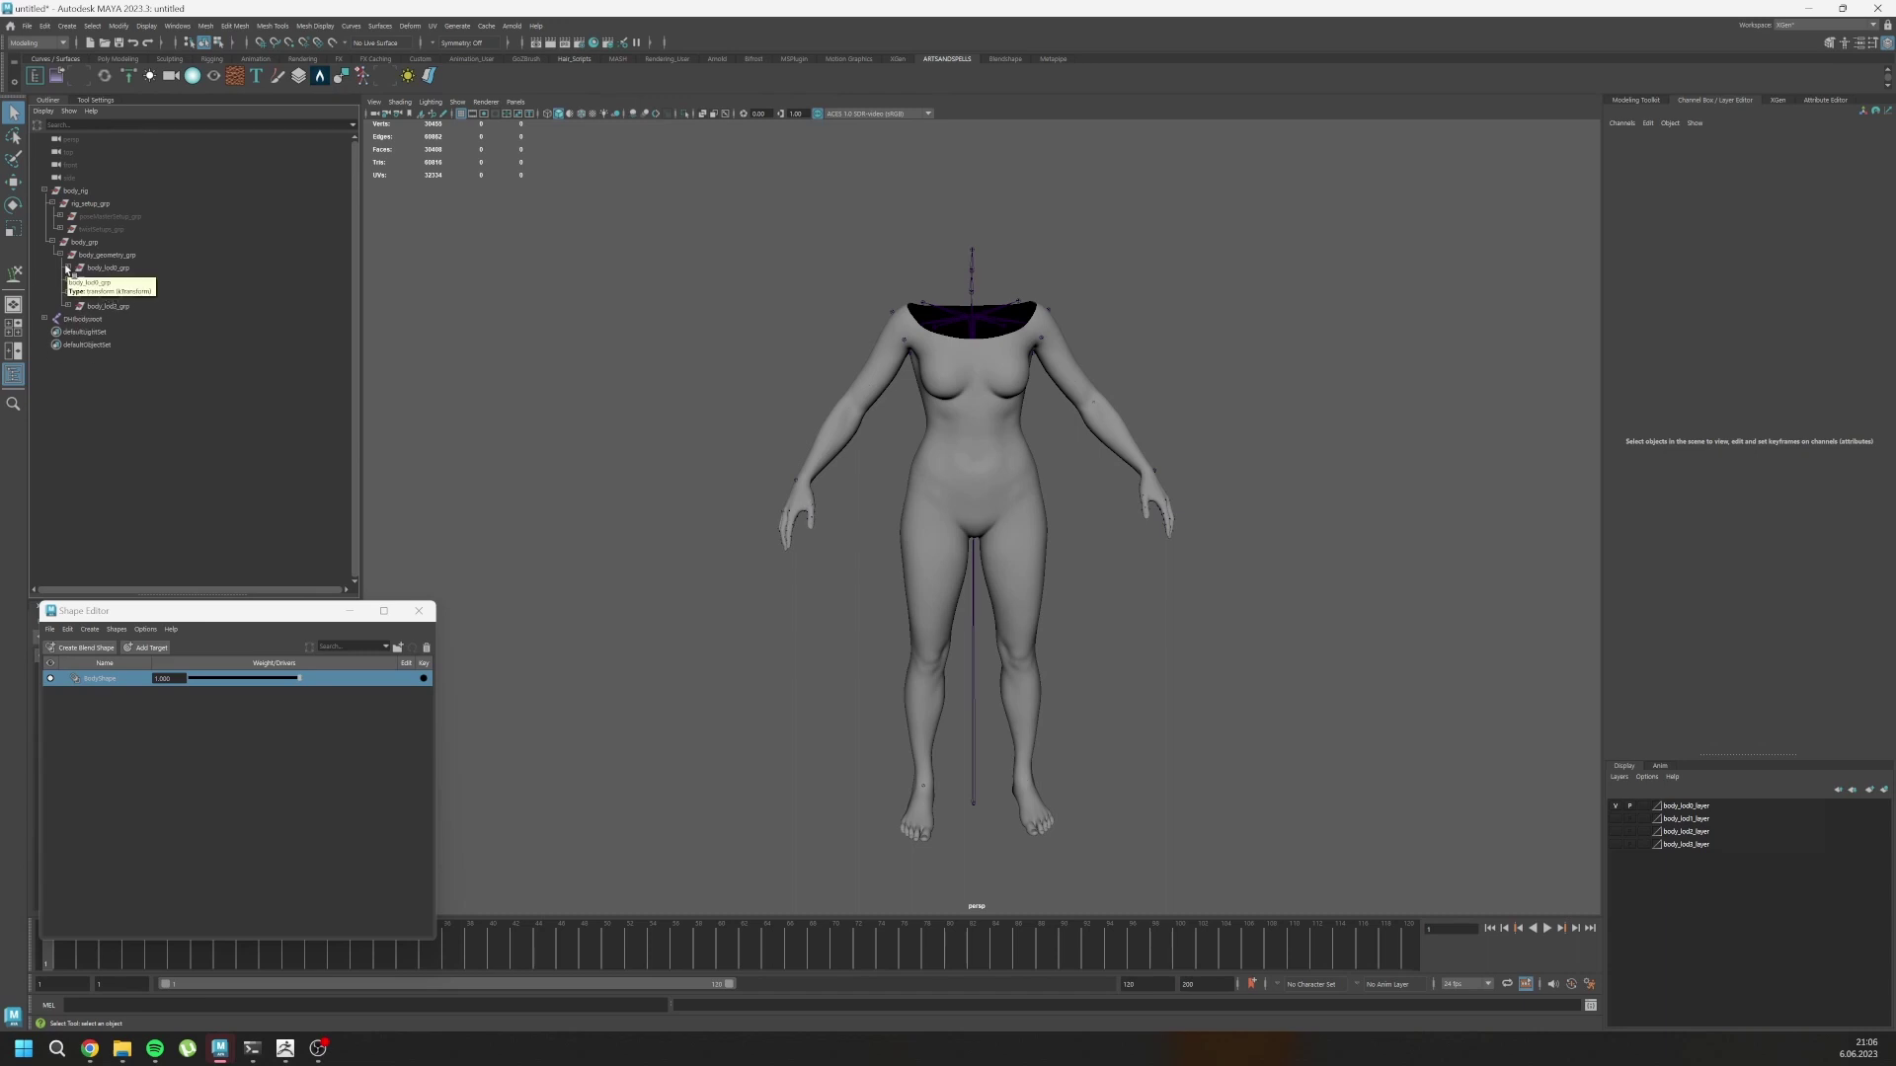
pyautogui.click(66, 269)
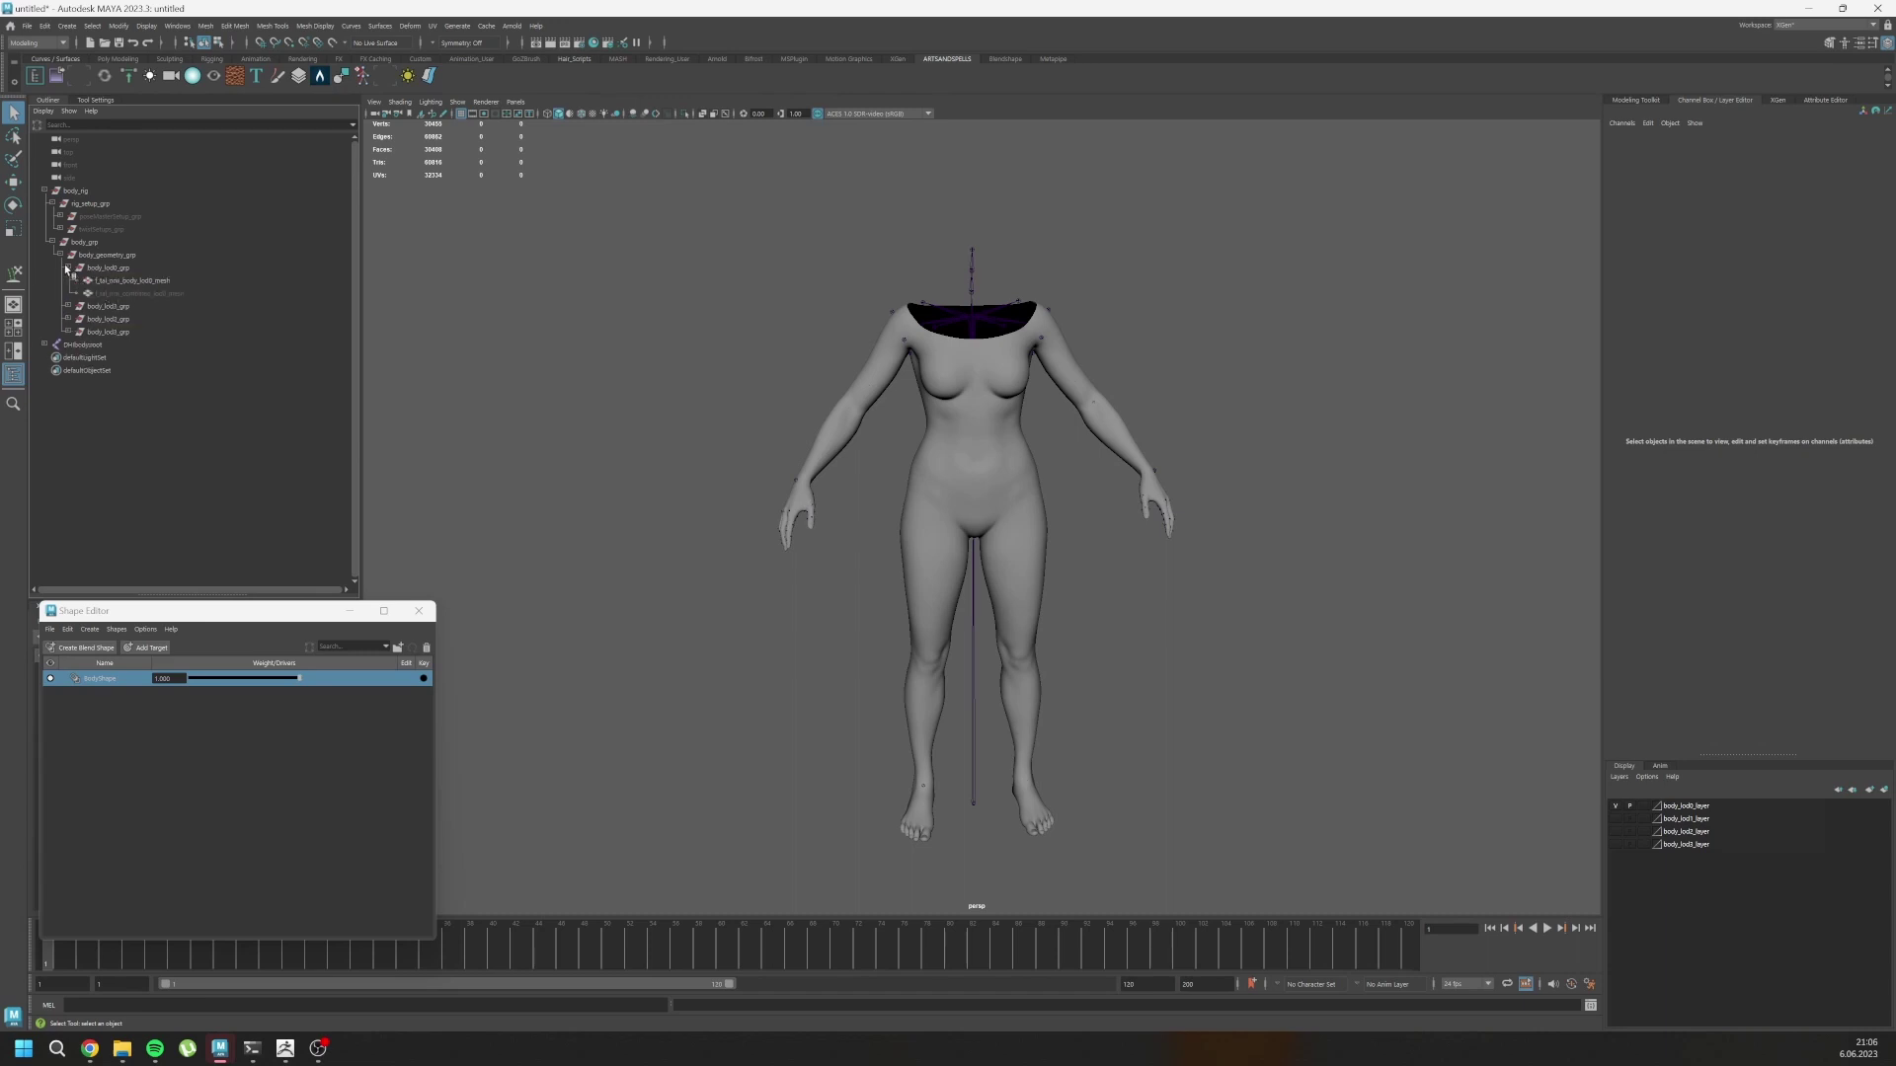
pyautogui.click(135, 294)
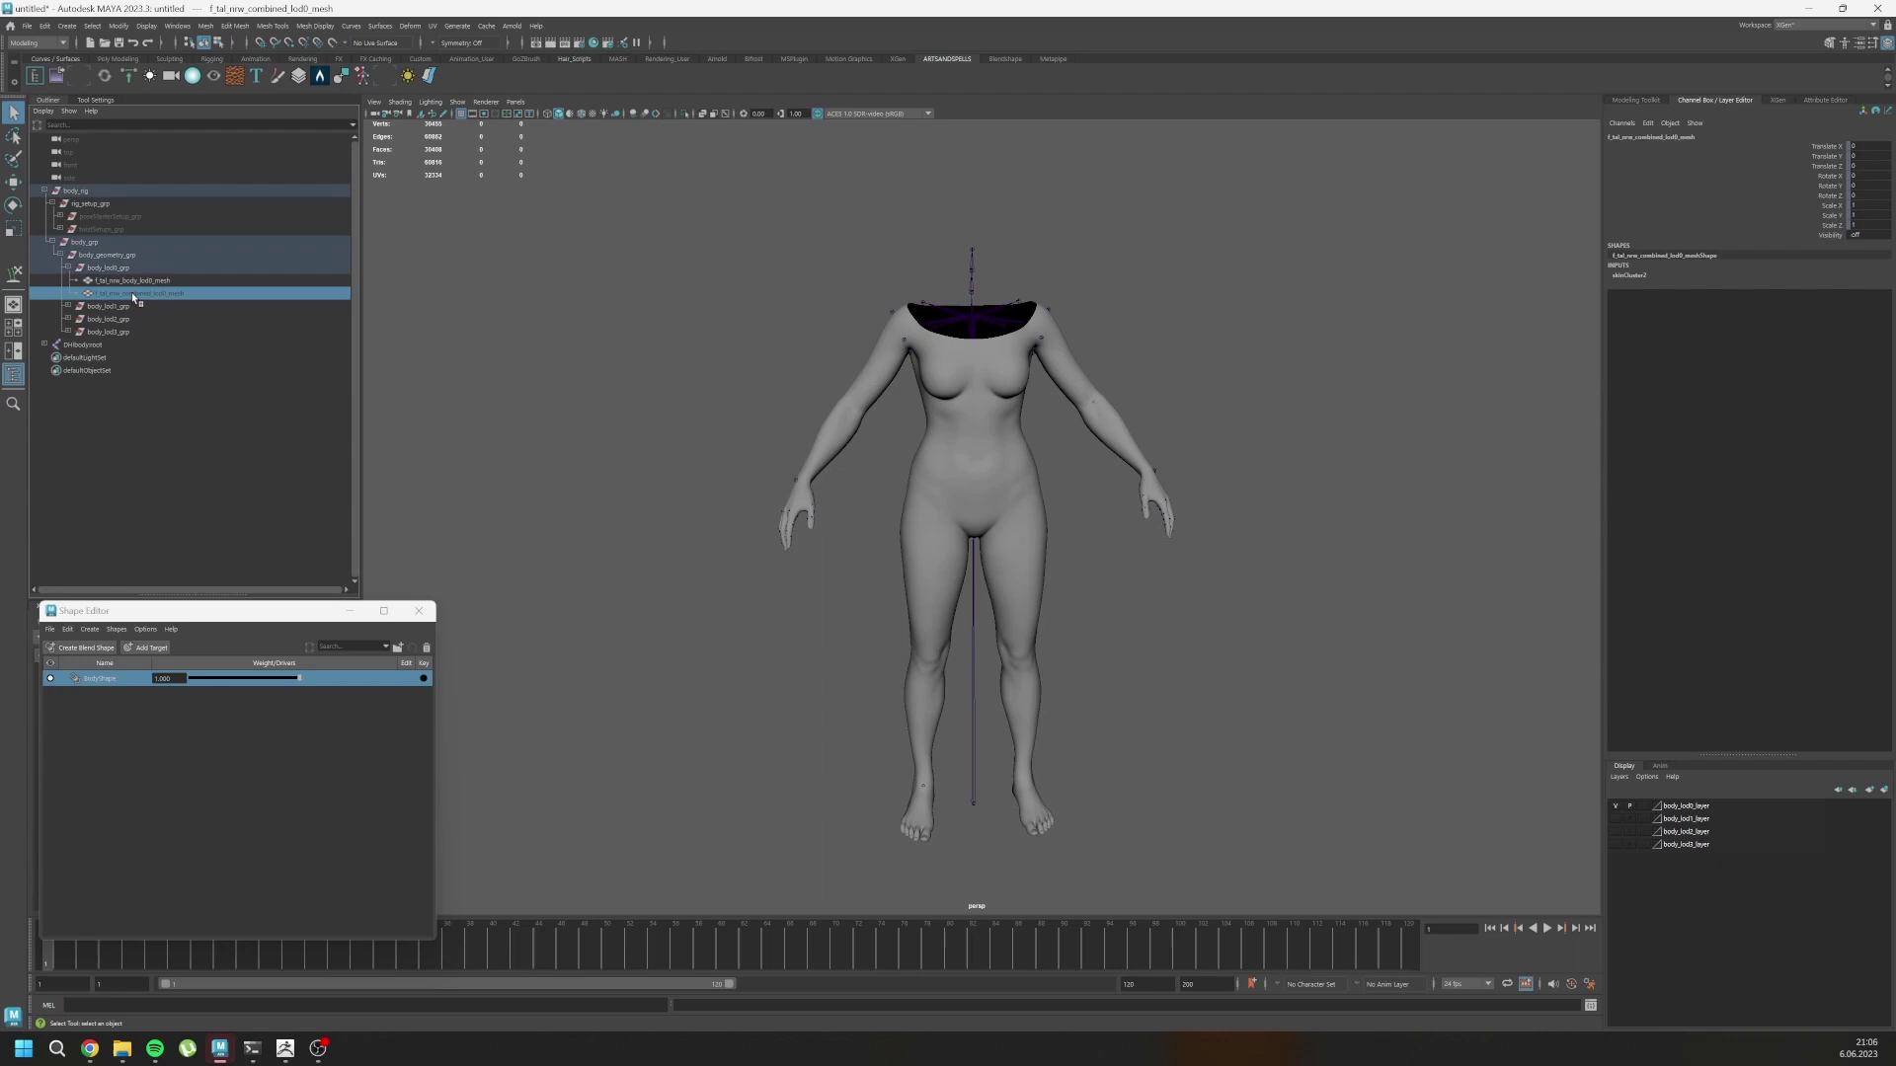
# Unhide all objects, then hide the headless f_tal_nrw_body_lod0_mesh with Ctrl+H.
pyautogui.hotkey('shift', 'h')
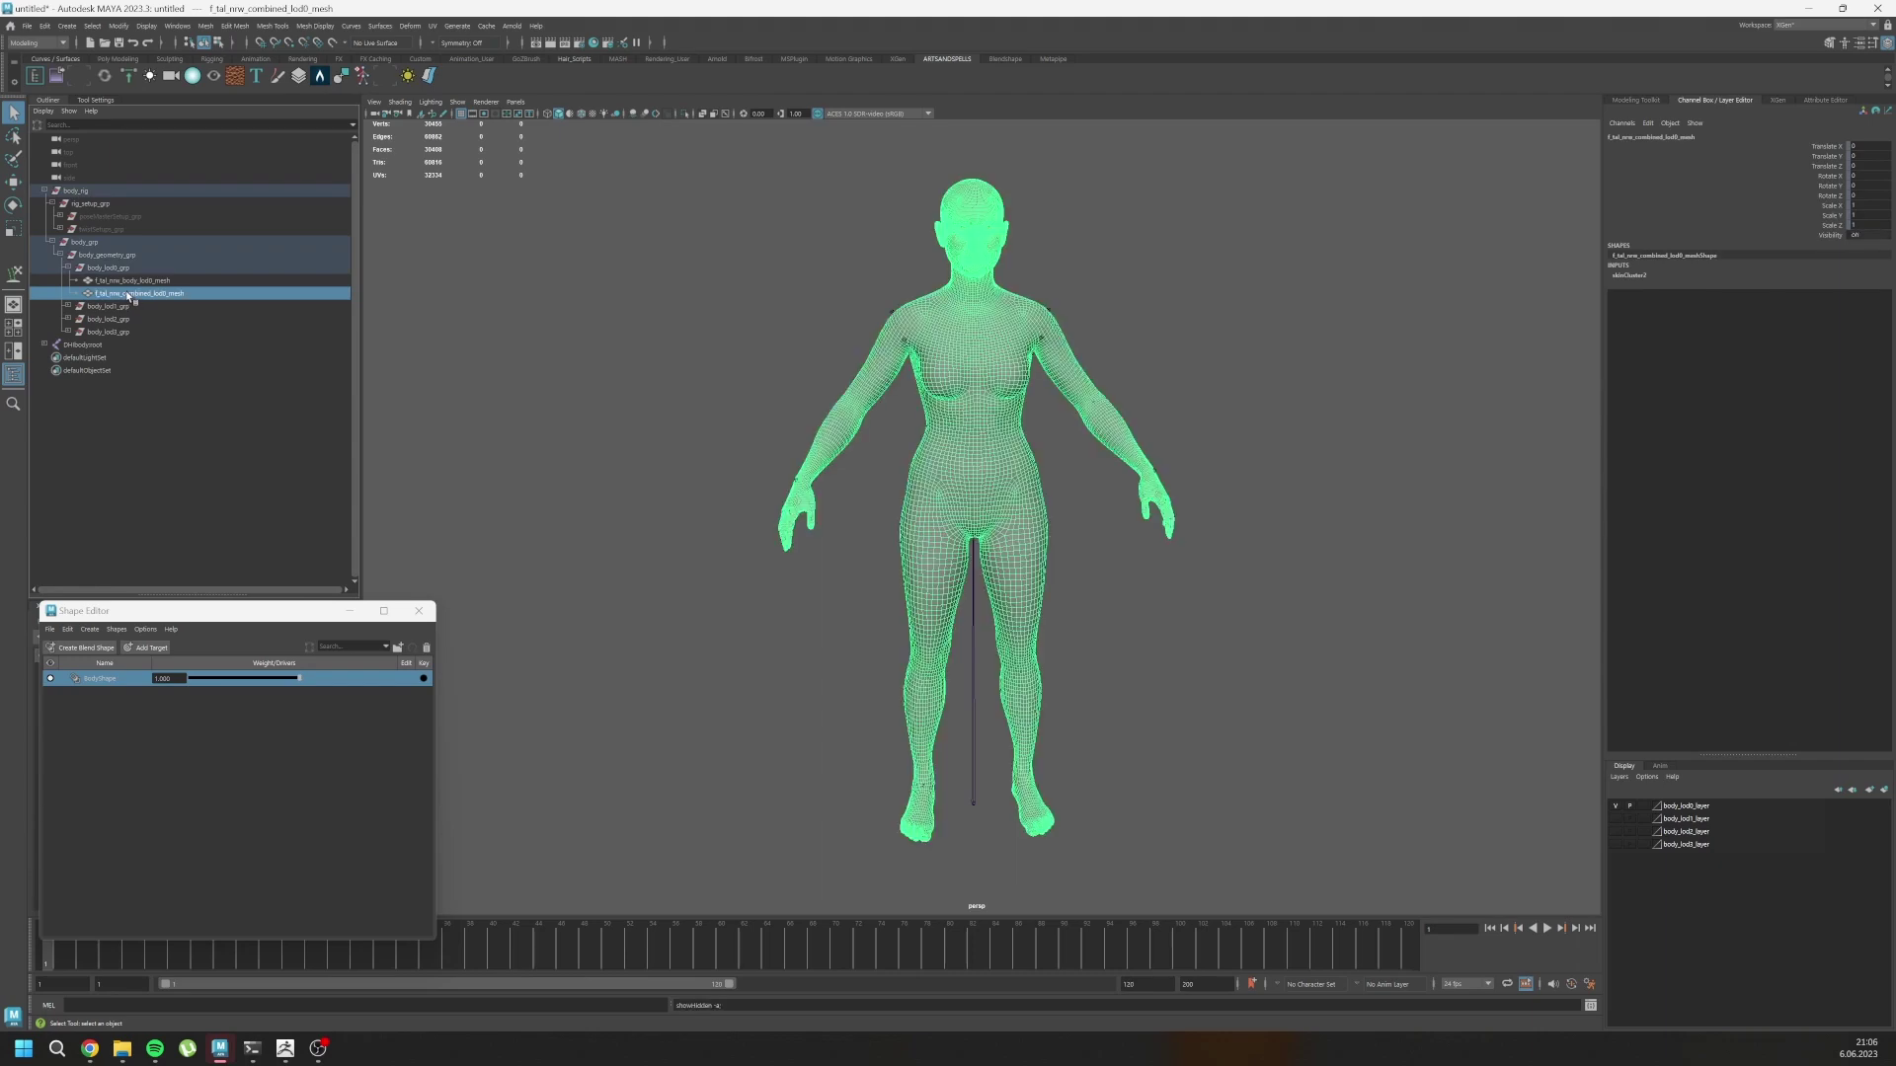
pyautogui.click(123, 282)
pyautogui.hotkey('ctrl', 'h')
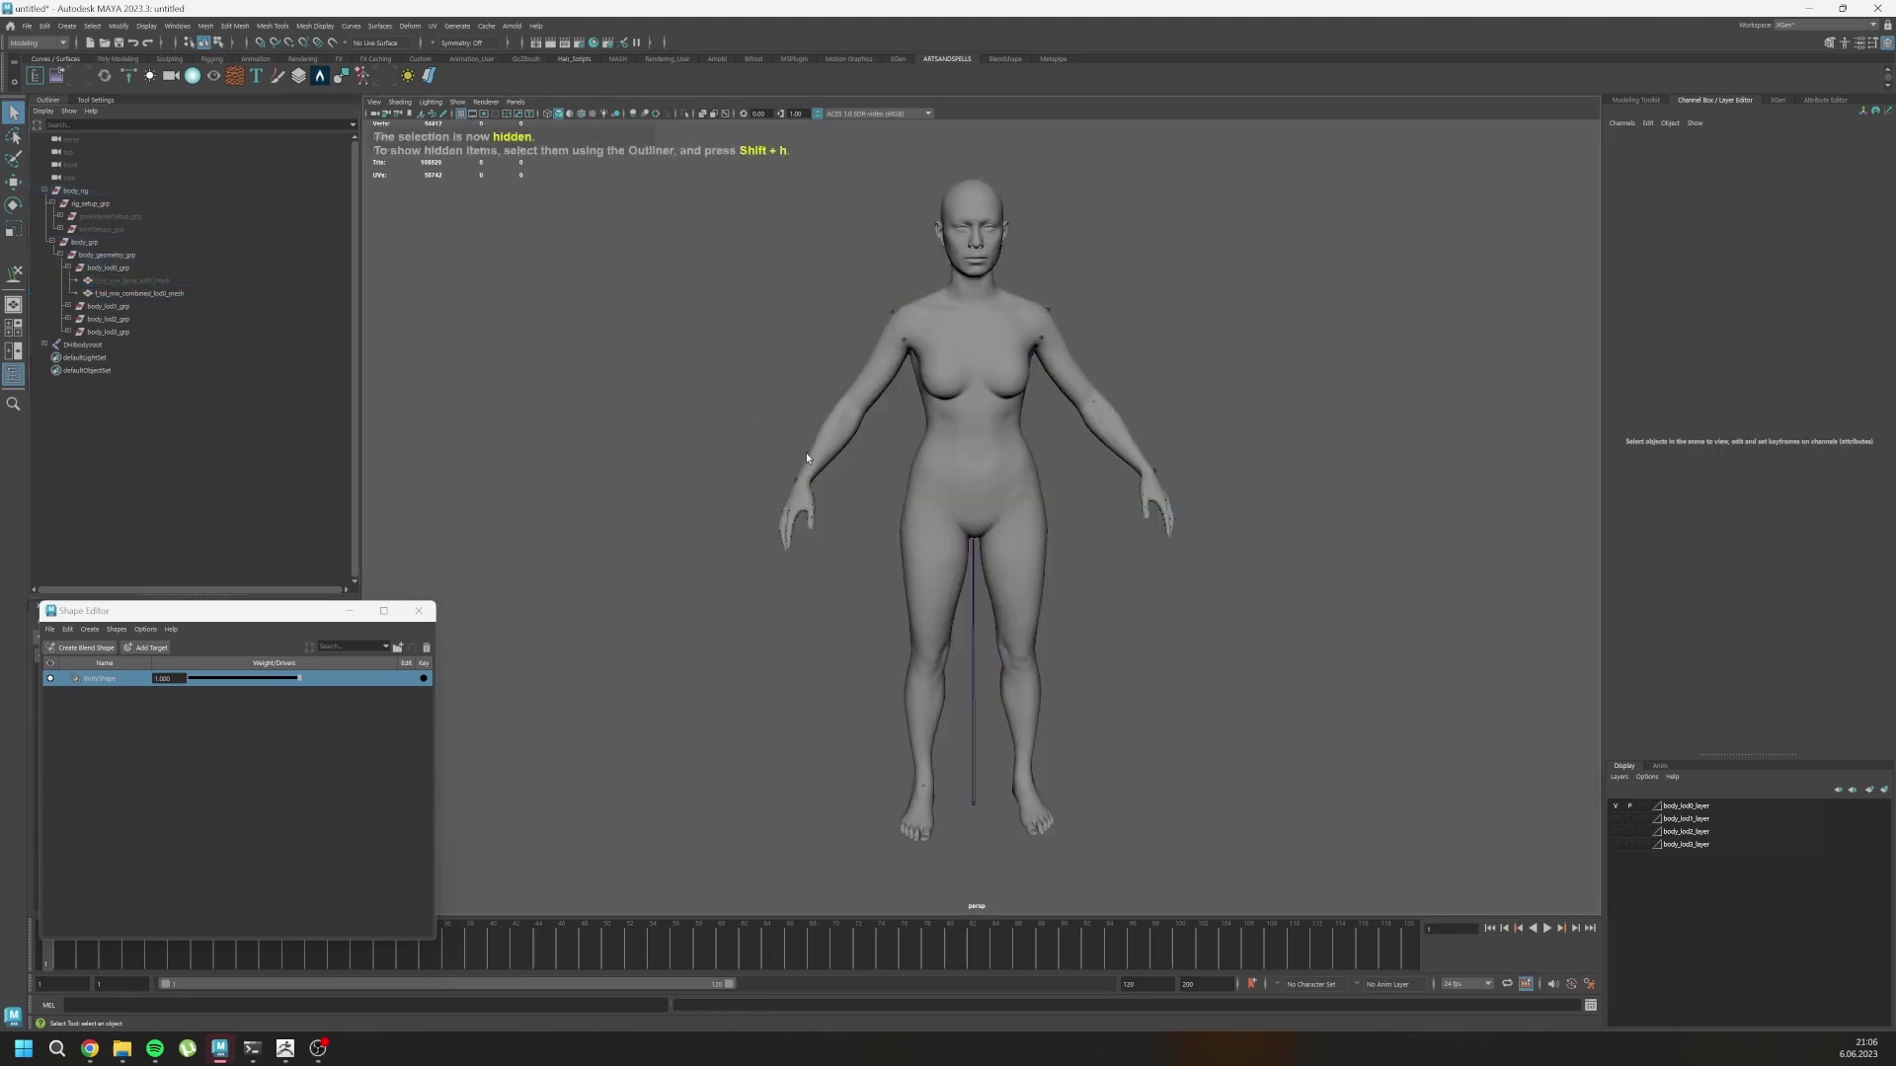
# Frame the combined body mesh and orbit around it to inspect it.
pyautogui.click(811, 462)
pyautogui.press('f')
pyautogui.keyDown('alt'); pyautogui.moveTo(820, 482); pyautogui.dragTo(938, 490); pyautogui.keyUp('alt')
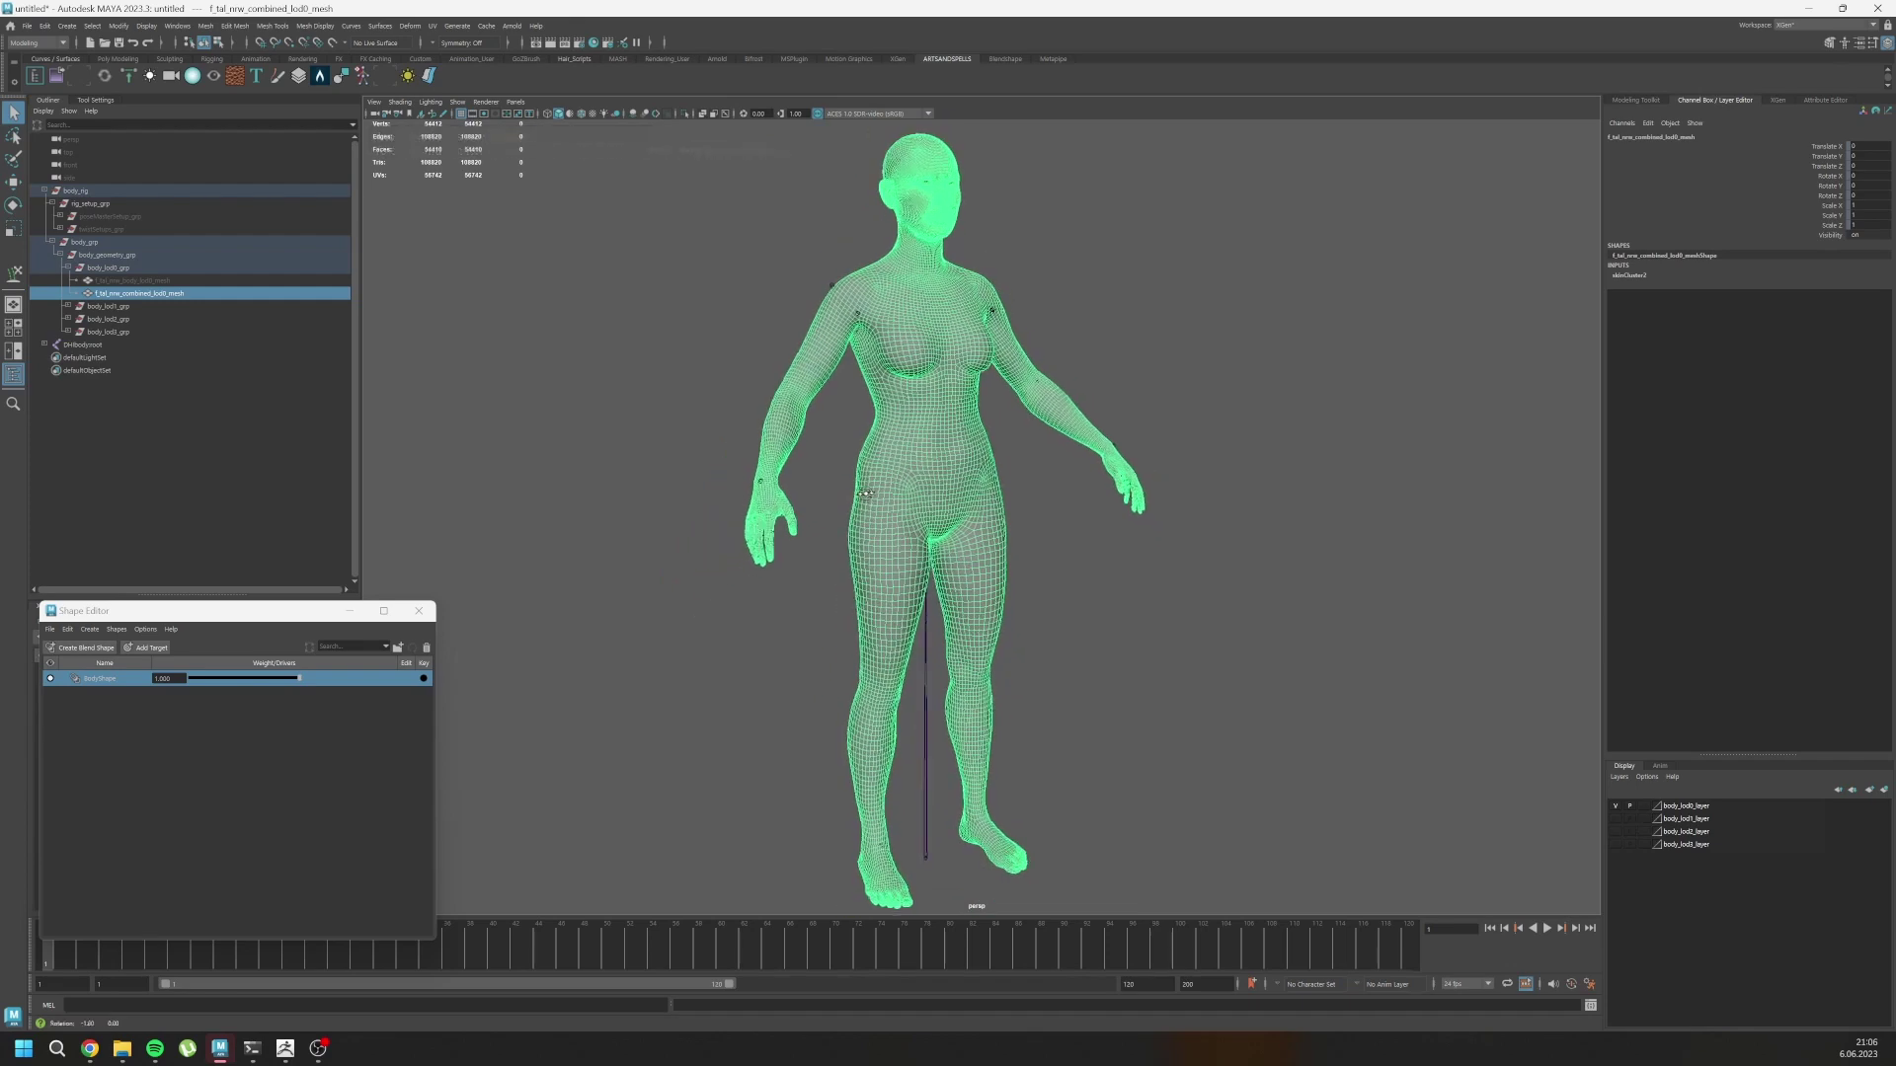
pyautogui.scroll(-1, 938, 489)
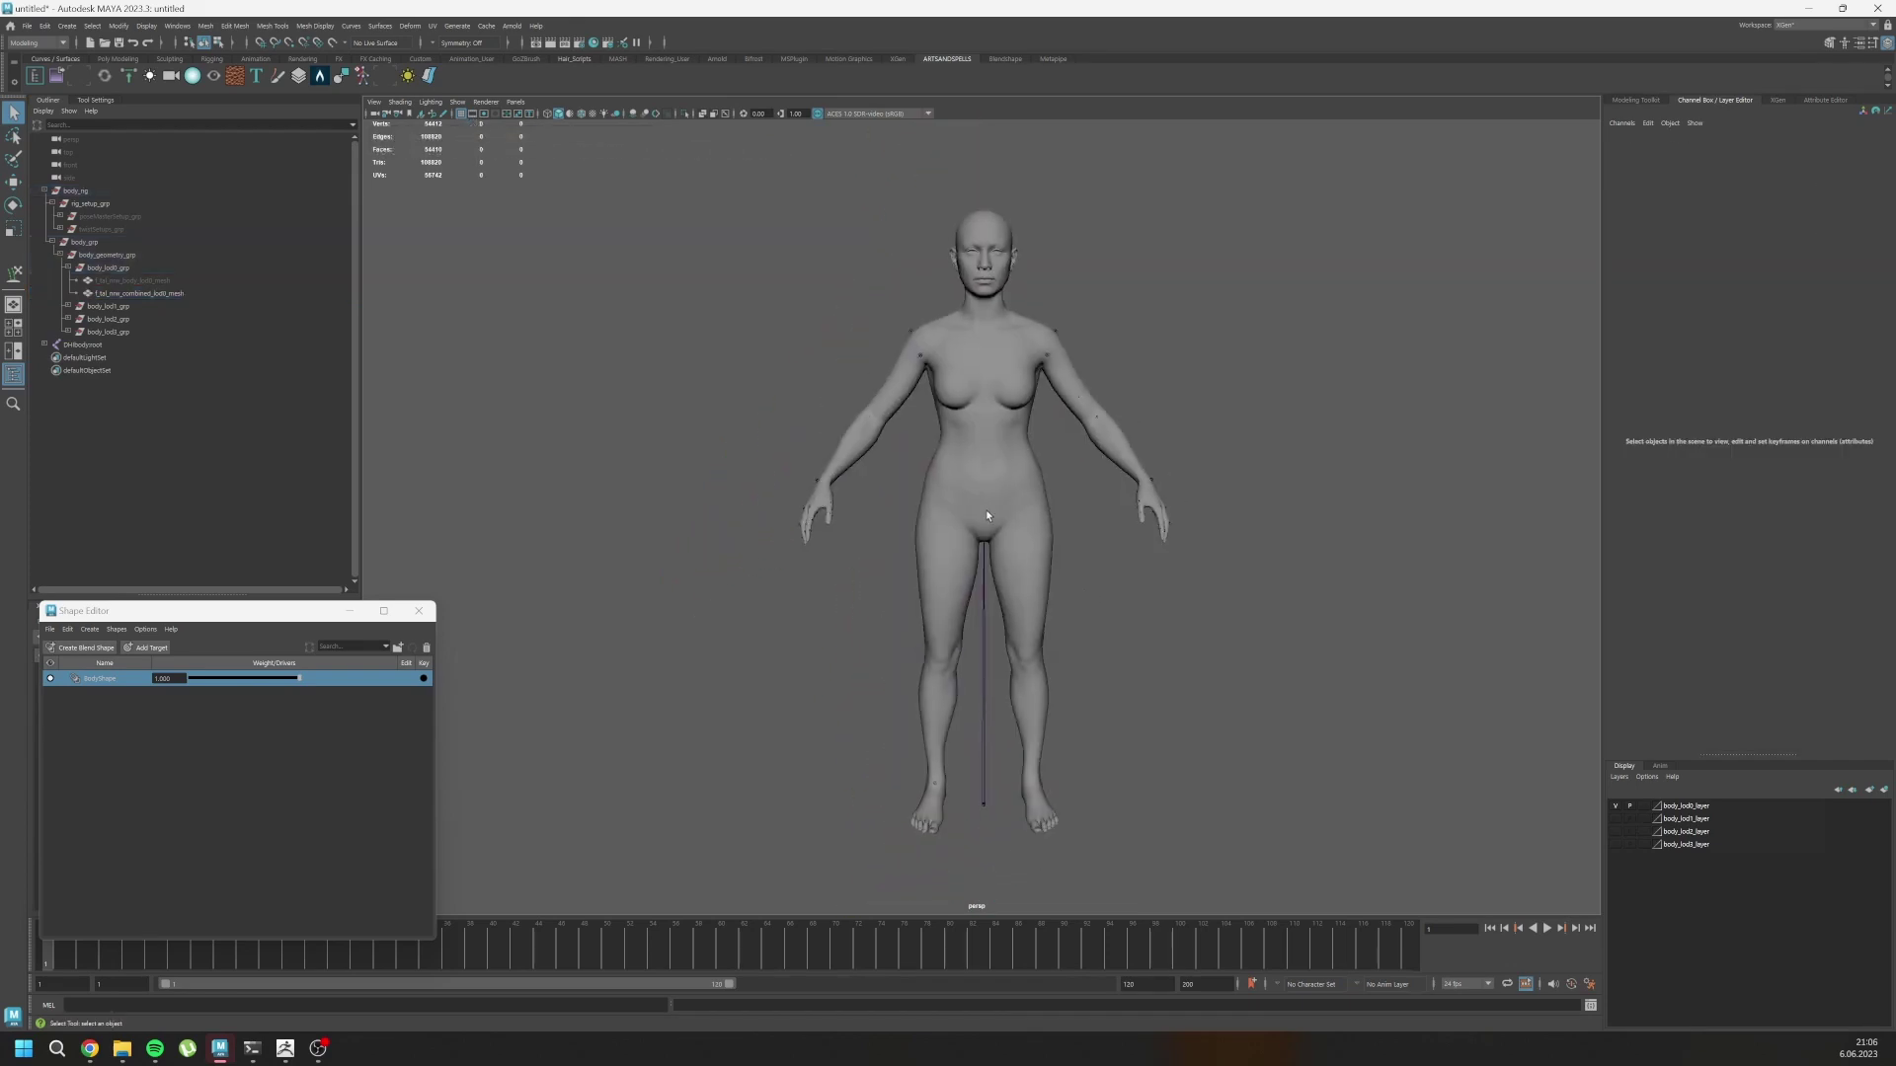
pyautogui.keyDown('alt'); pyautogui.moveTo(986, 515); pyautogui.dragTo(917, 436); pyautogui.keyUp('alt')
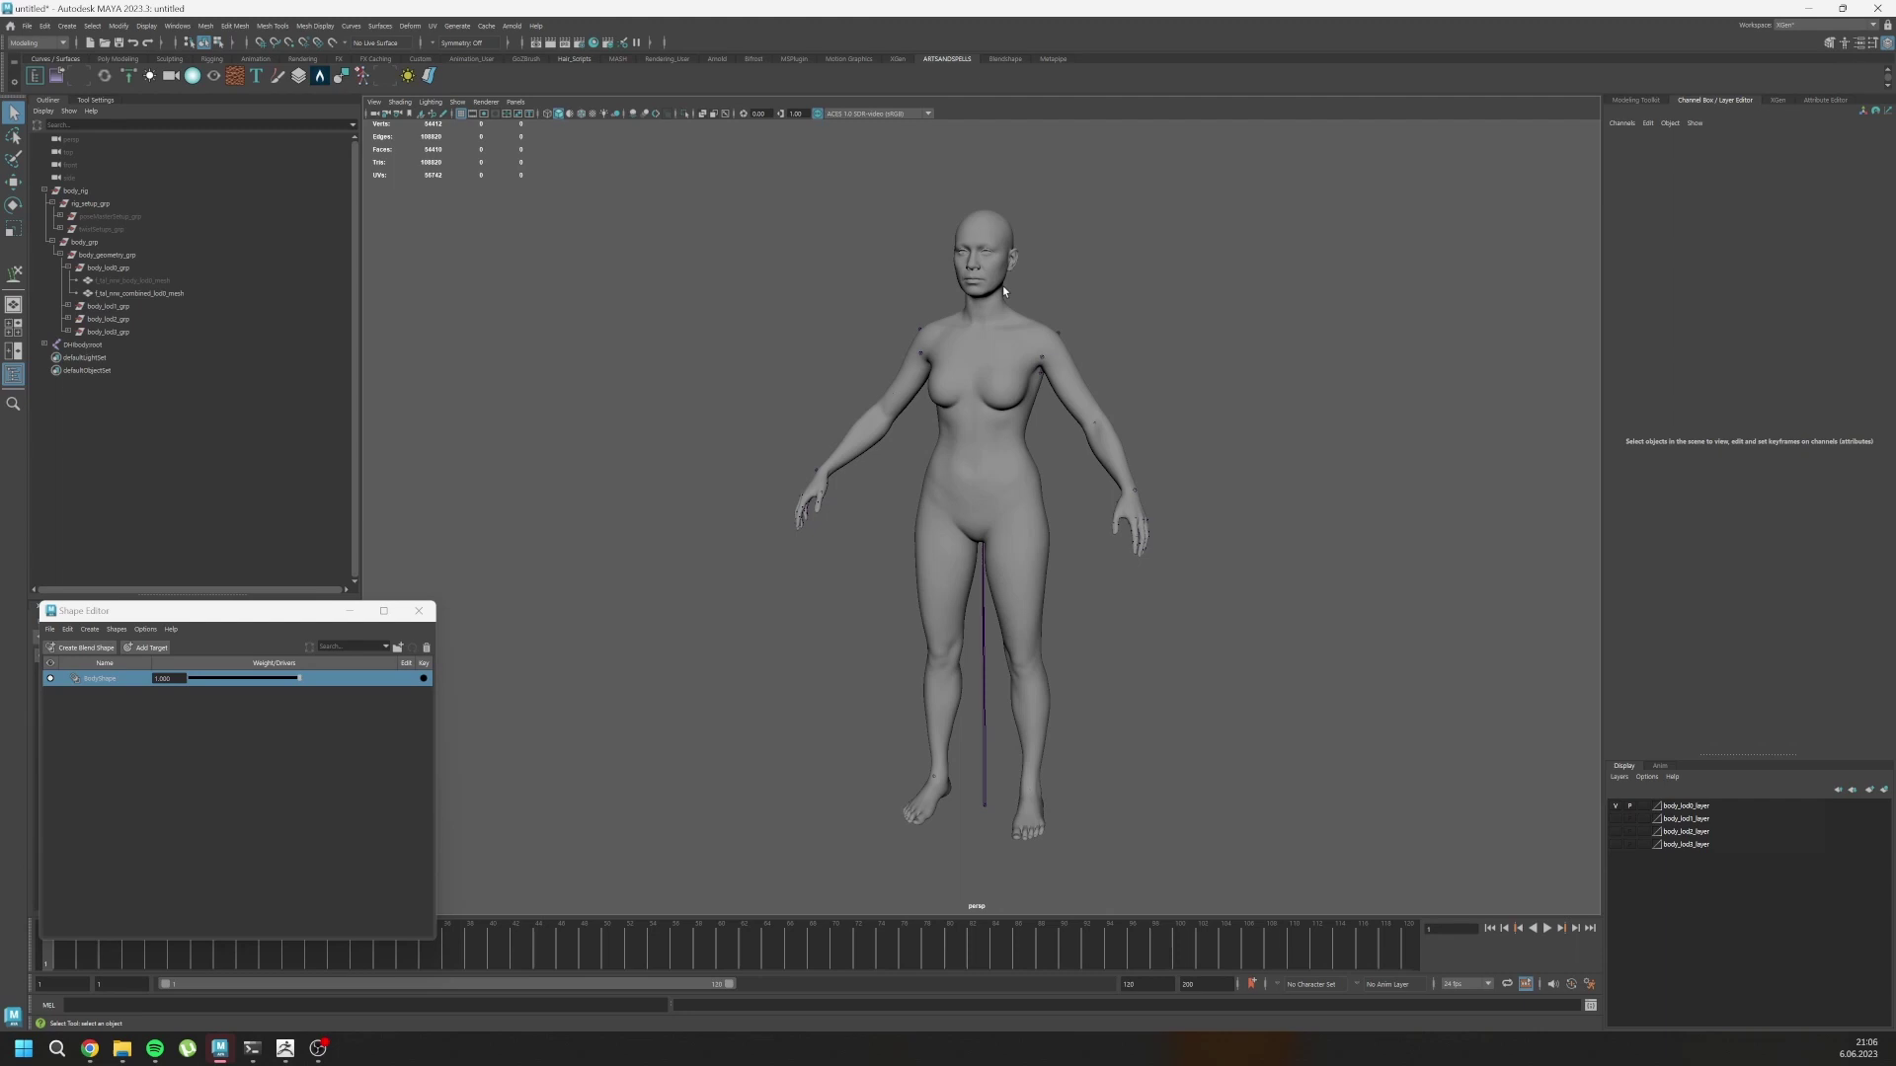
pyautogui.keyDown('alt'); pyautogui.moveTo(1003, 287); pyautogui.dragTo(893, 446); pyautogui.keyUp('alt')
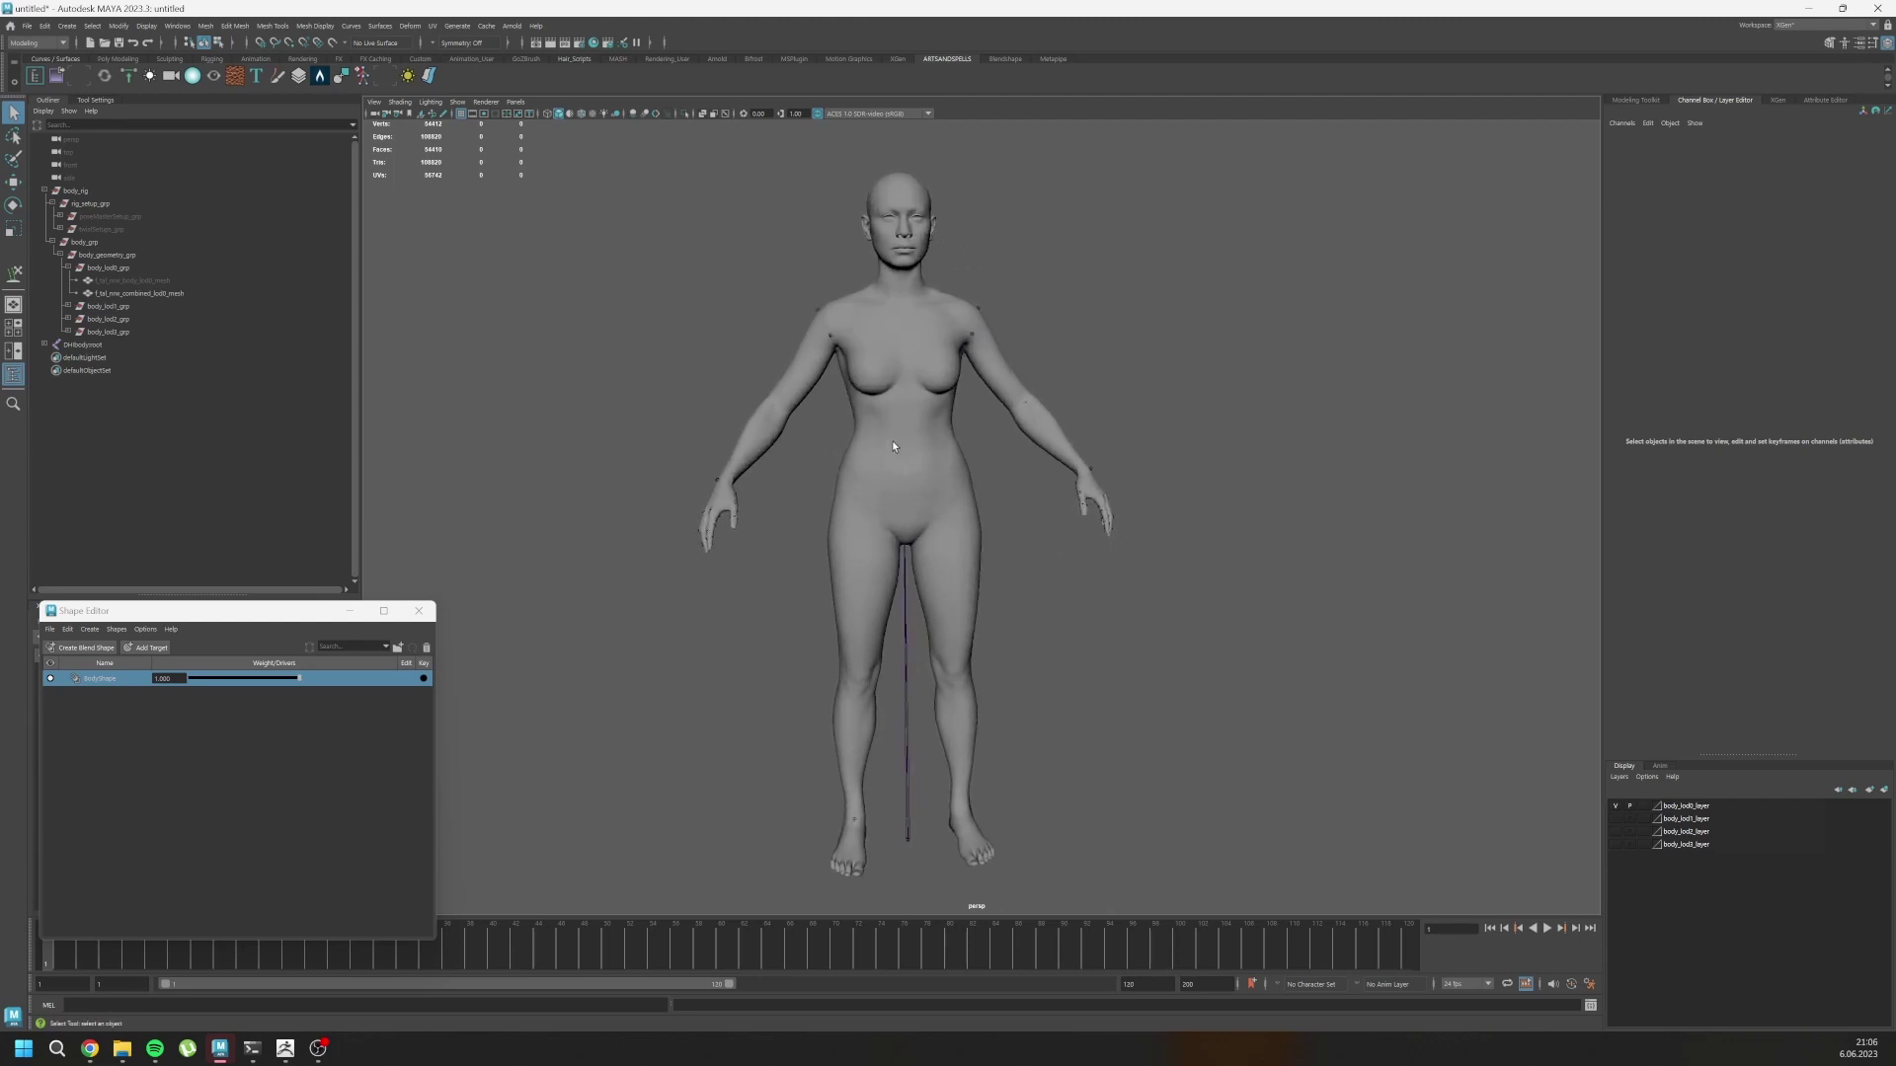
pyautogui.click(895, 378)
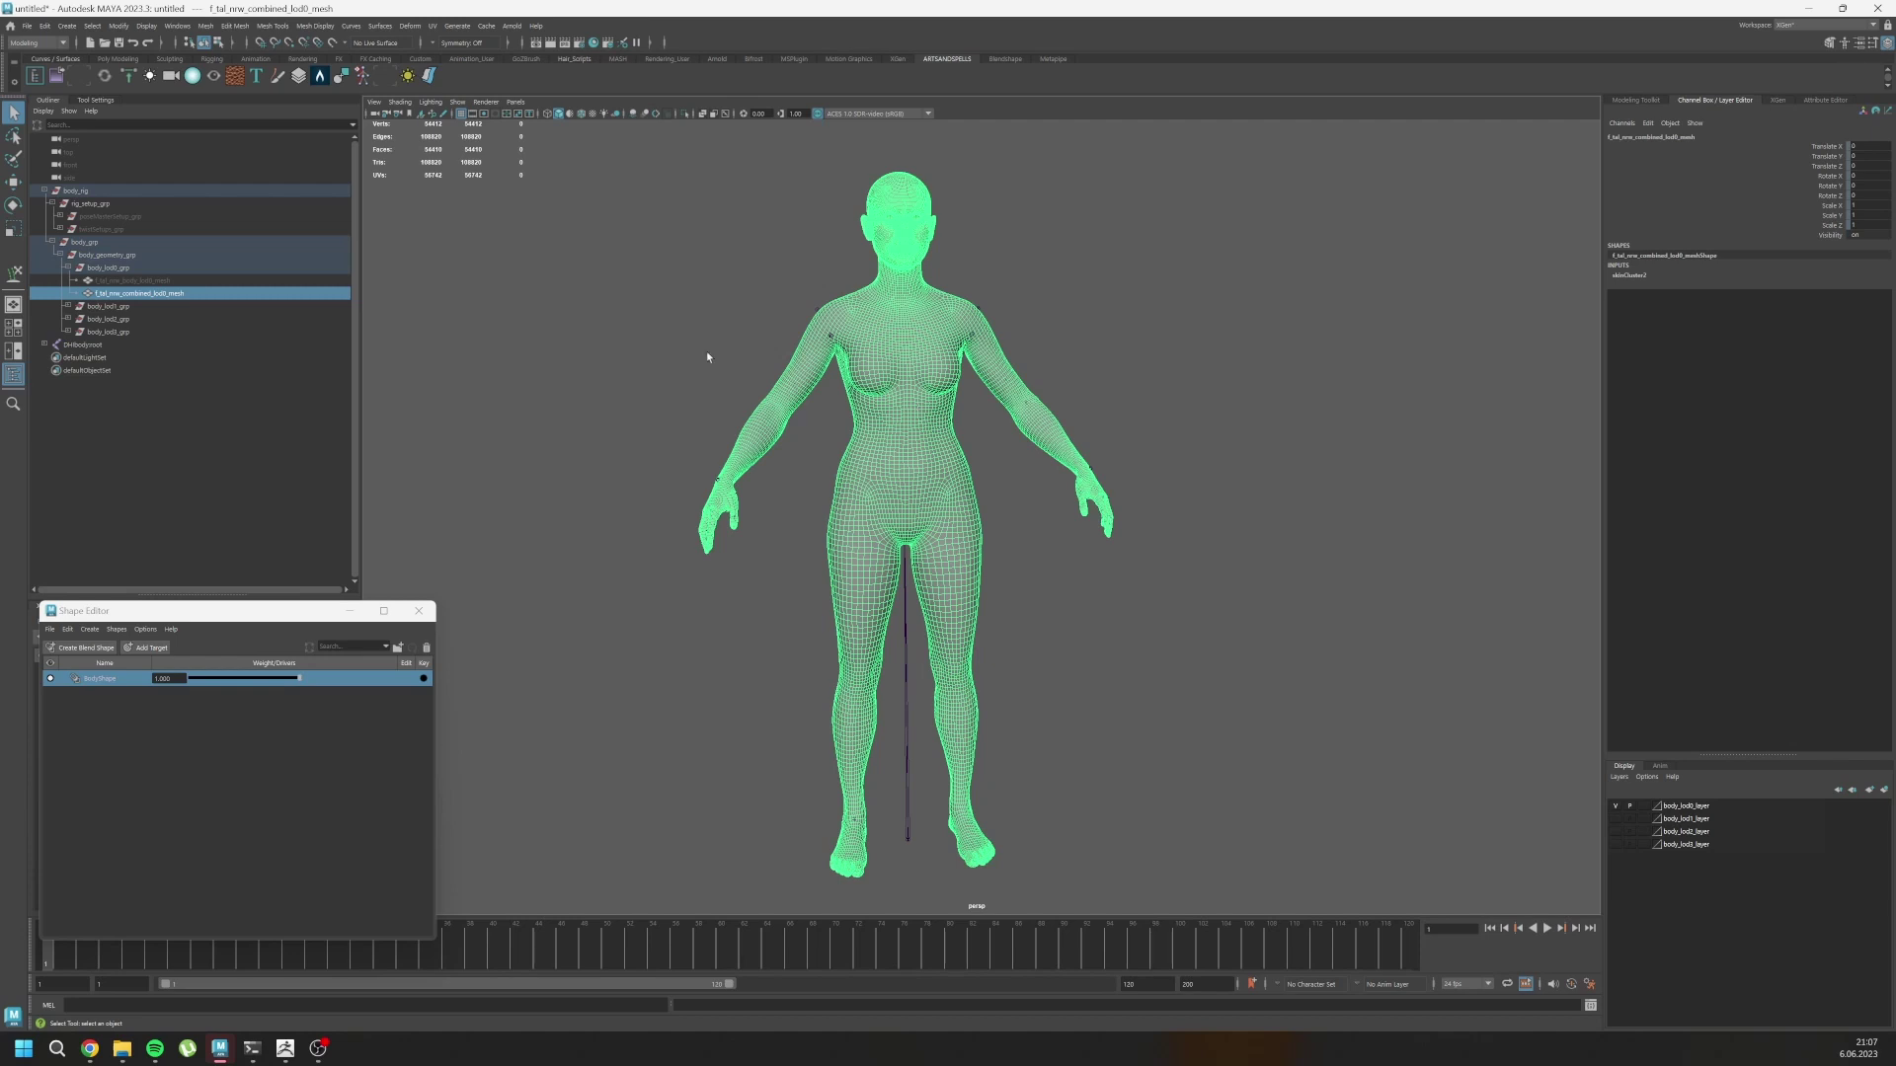
# Import the custom Body.obj mesh, leaving it overlapping the rig's body.
pyautogui.scroll(-1, 707, 356)
pyautogui.click(698, 384)
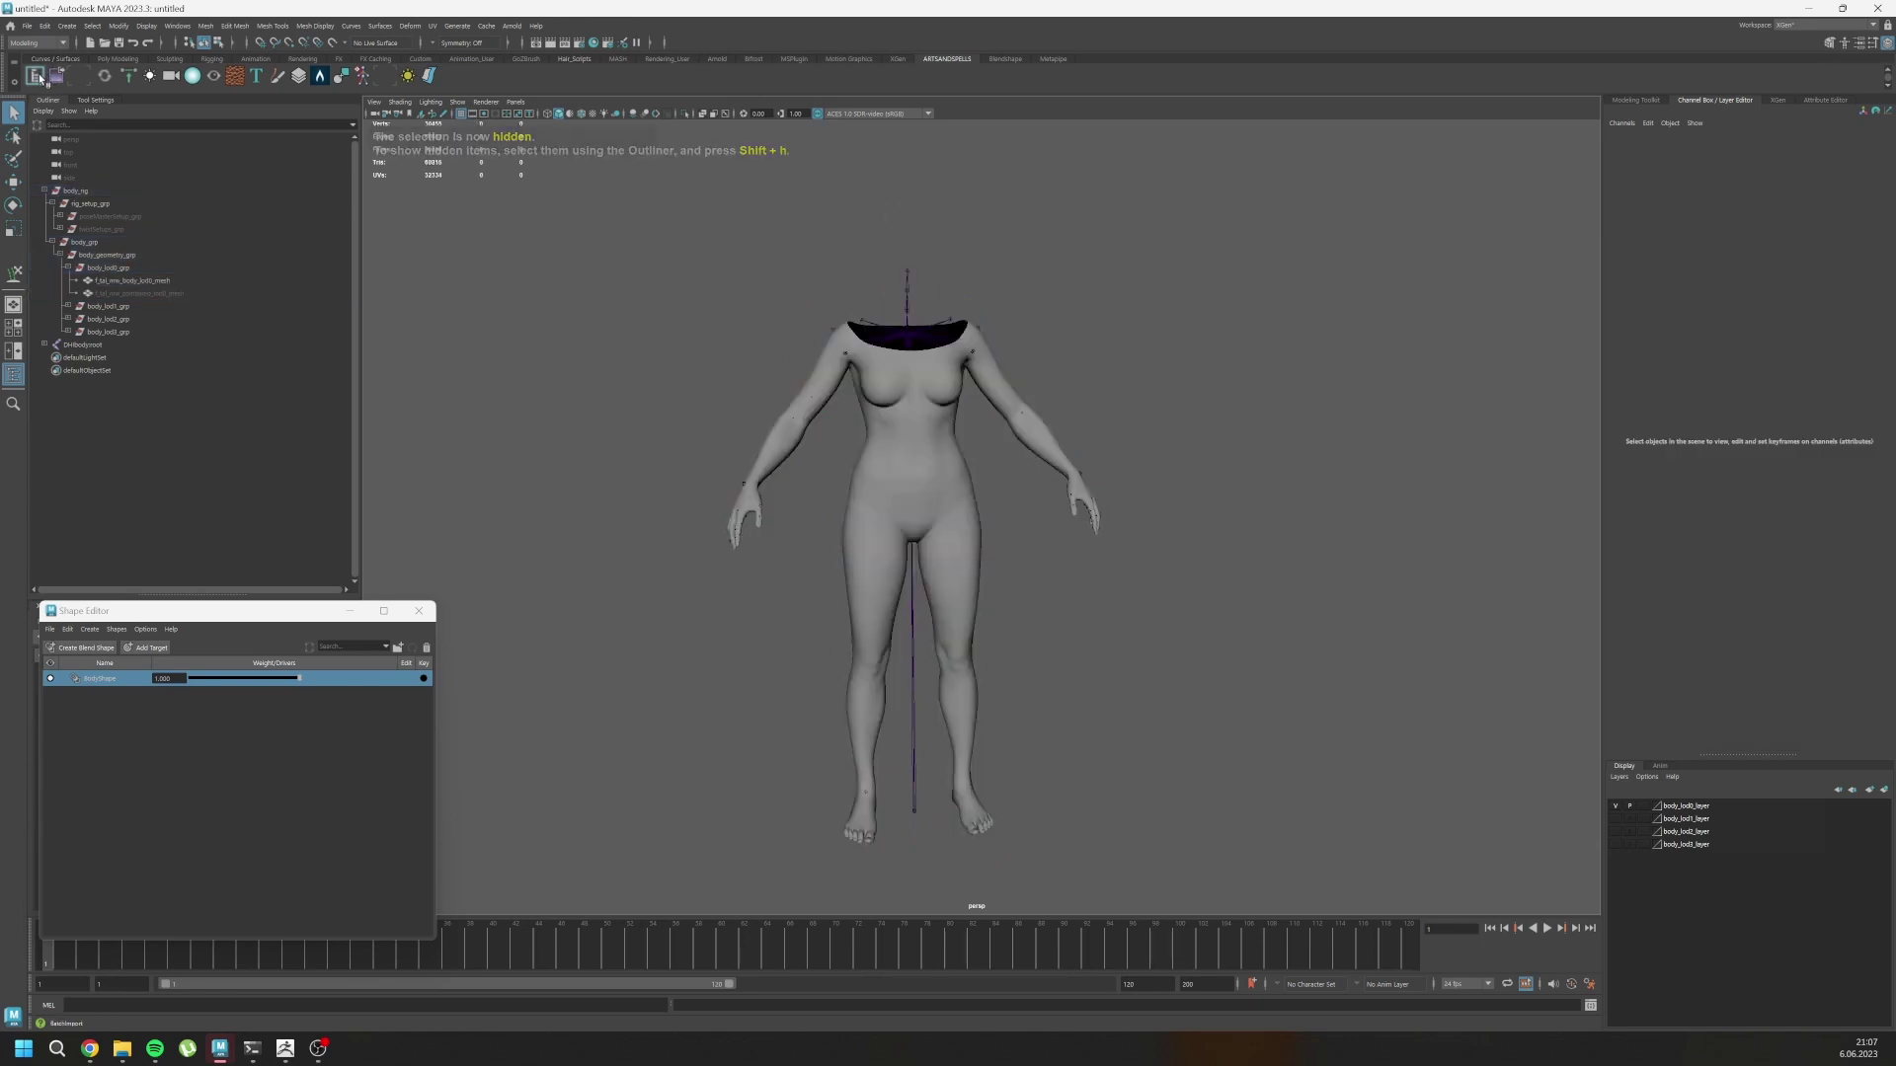
pyautogui.click(38, 75)
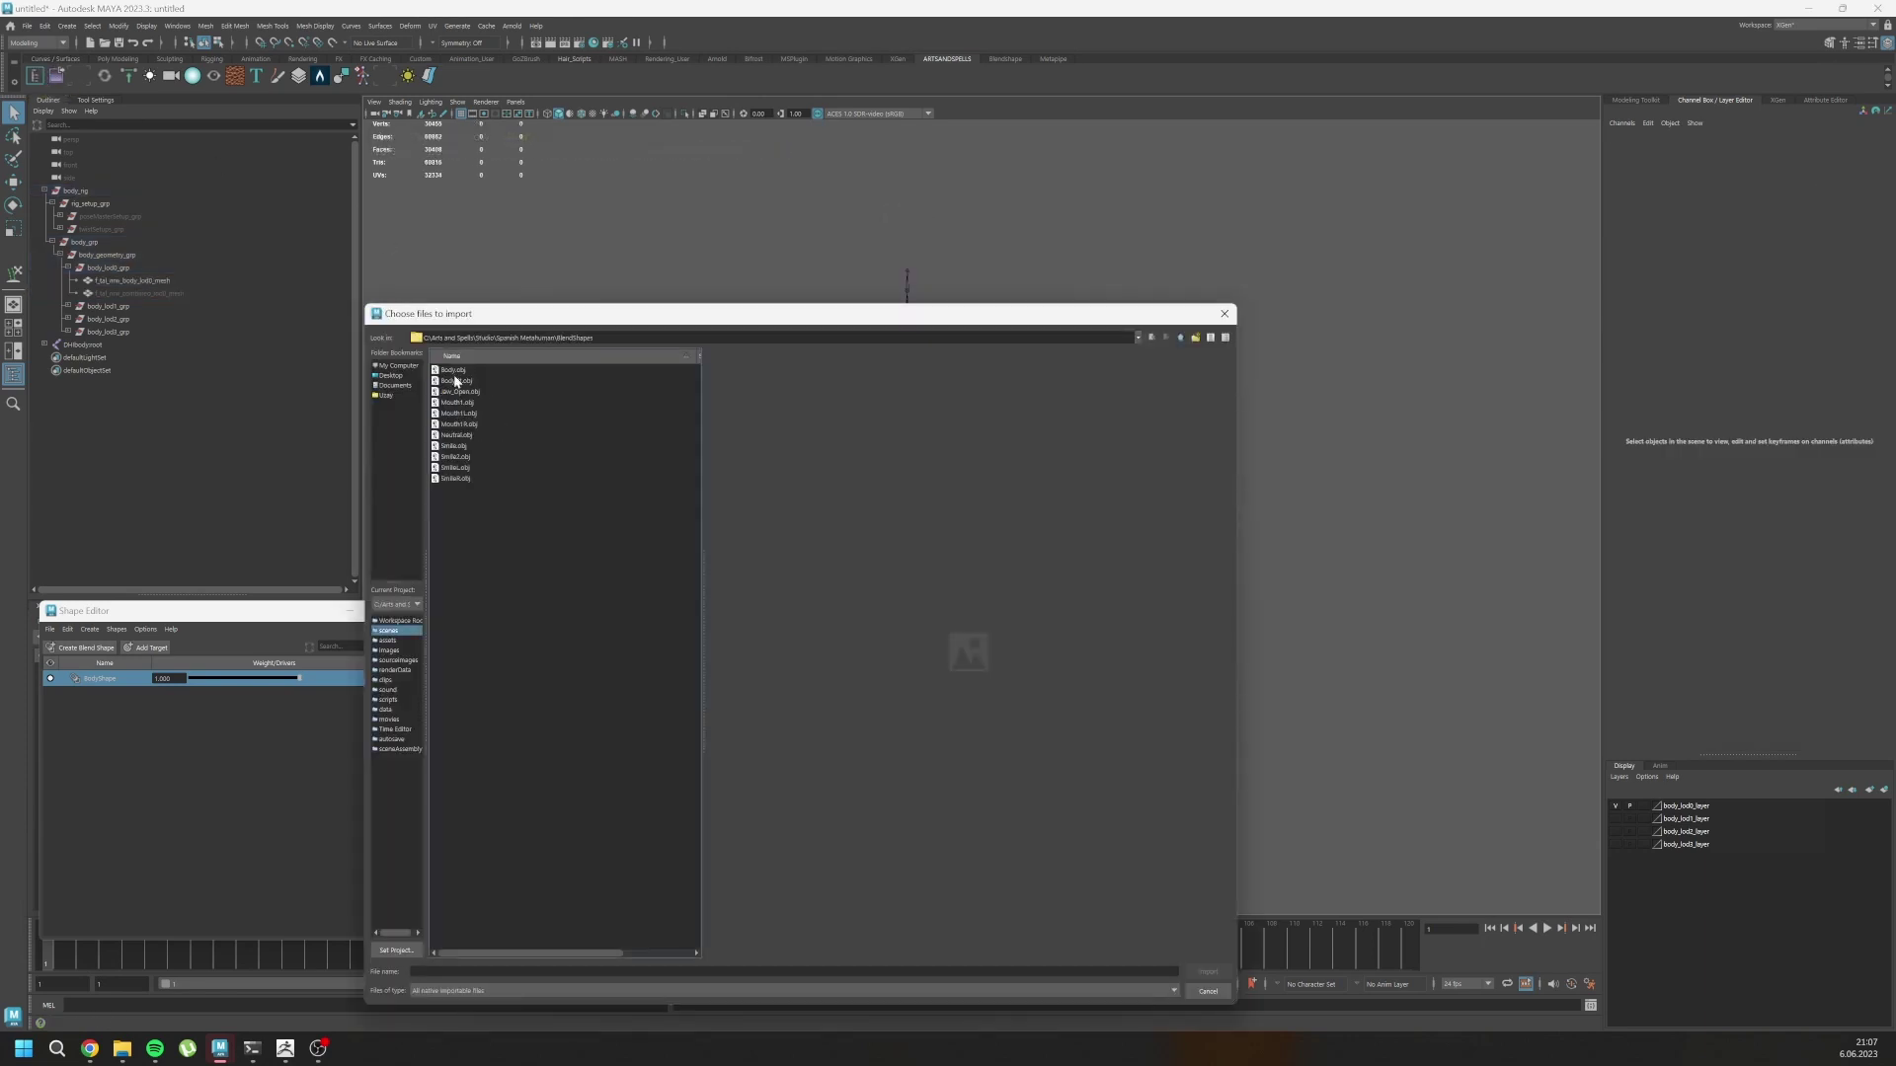
pyautogui.doubleClick(452, 371)
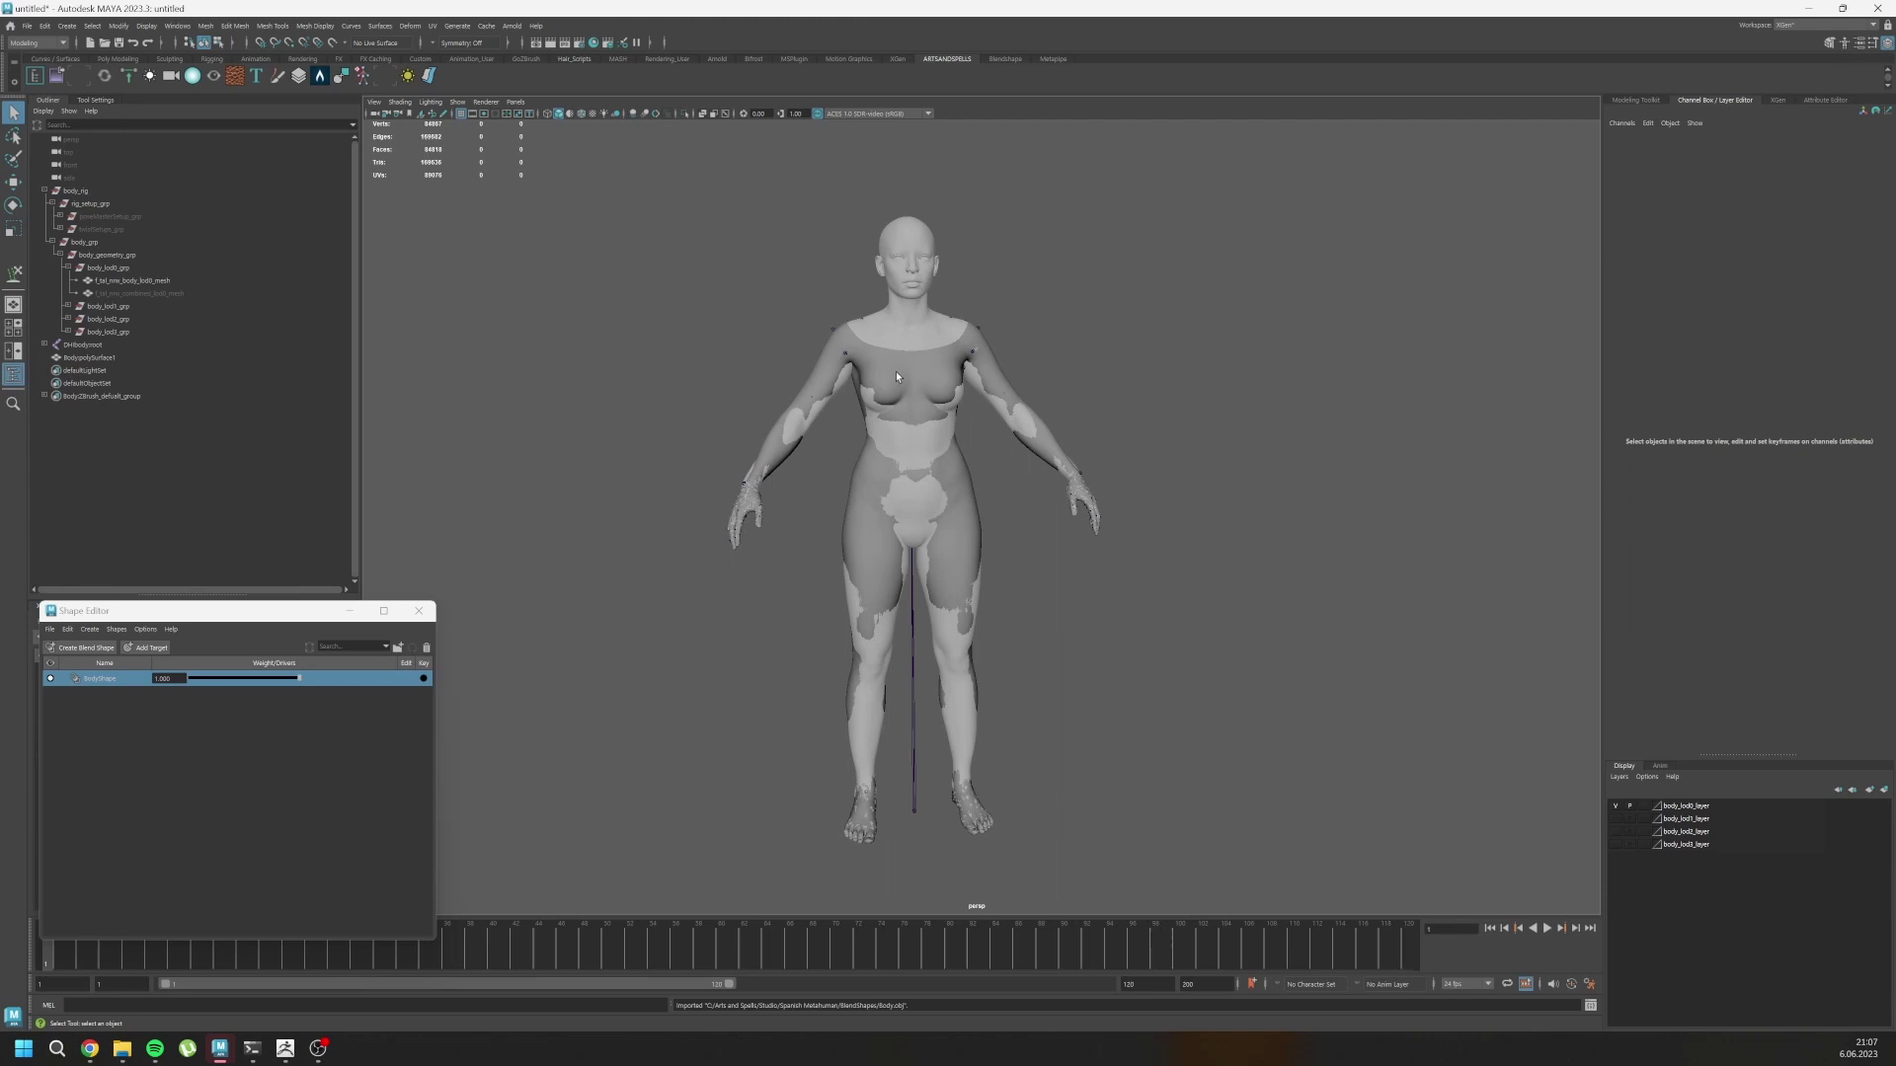
pyautogui.click(931, 445)
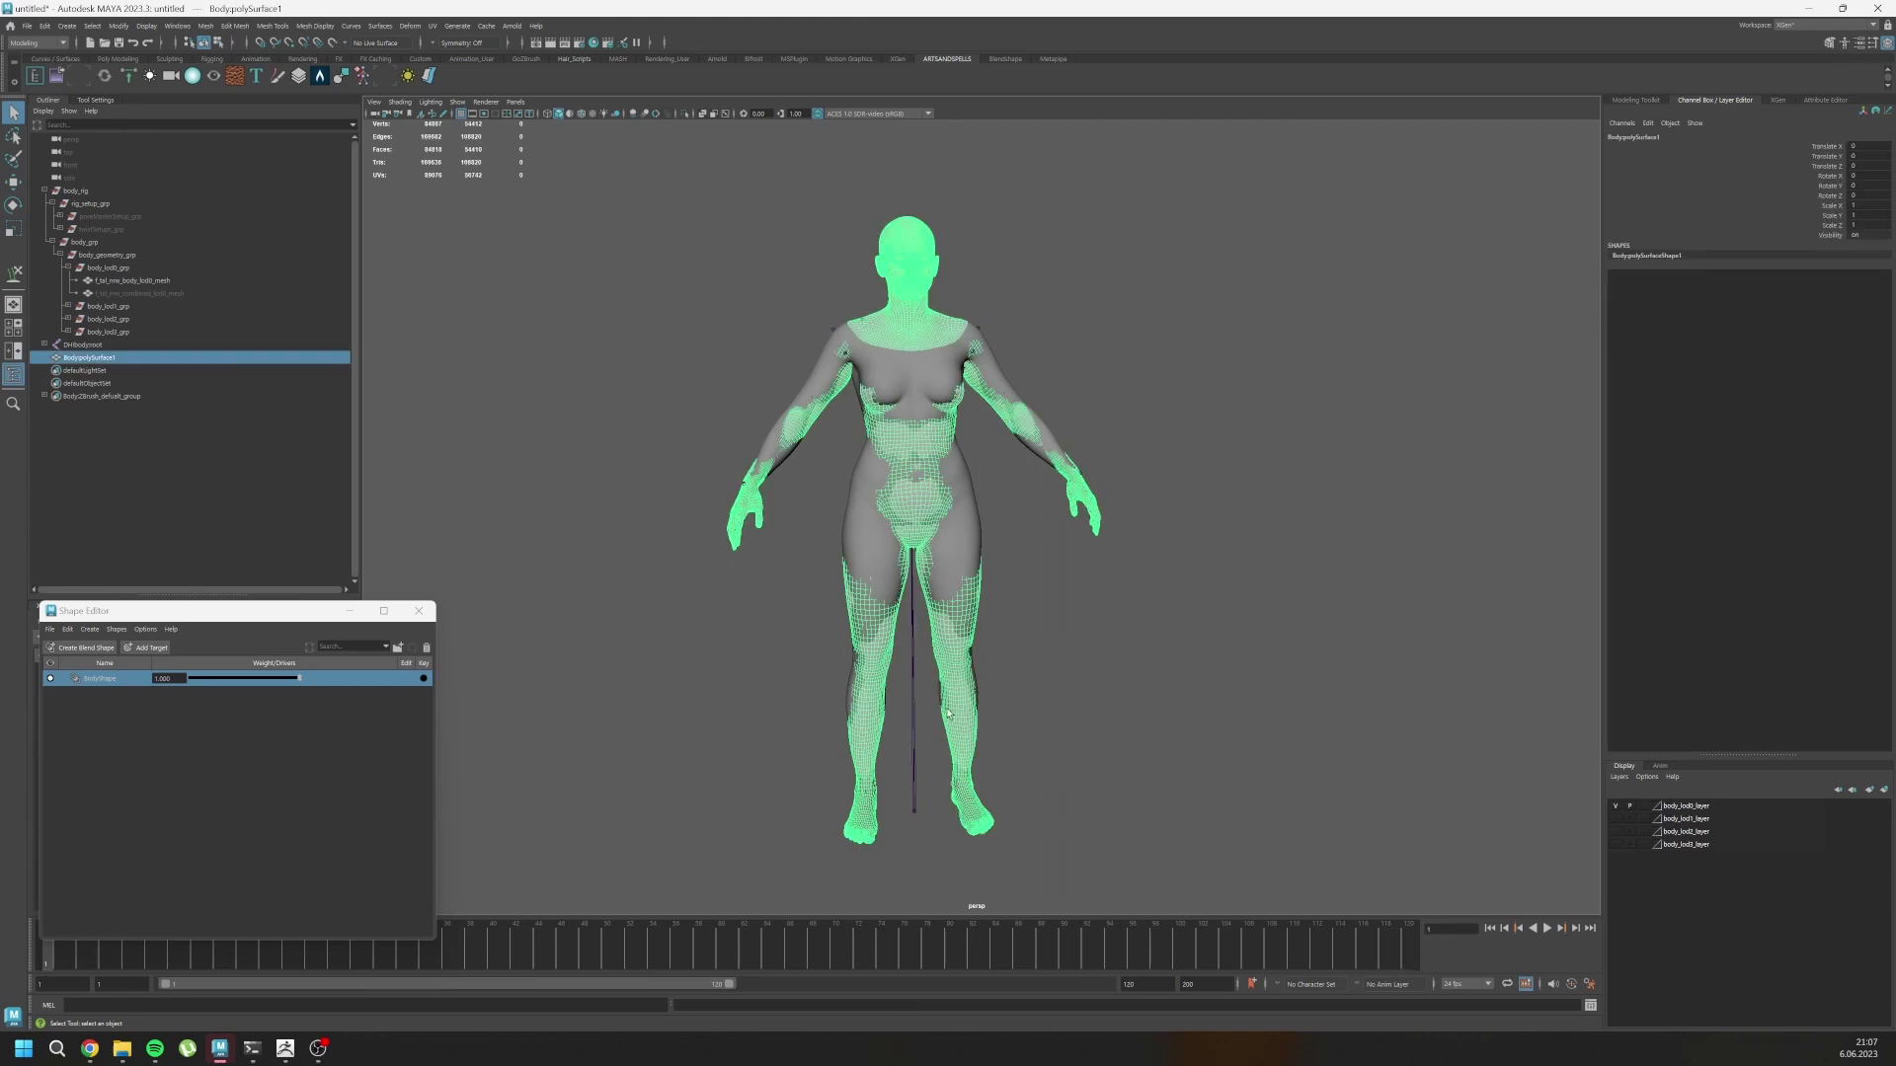
pyautogui.press('w')
pyautogui.scroll(-4, 949, 726)
pyautogui.moveTo(998, 705); pyautogui.dragTo(857, 707)
pyautogui.keyDown('alt'); pyautogui.moveTo(869, 538); pyautogui.dragTo(886, 478); pyautogui.keyUp('alt')
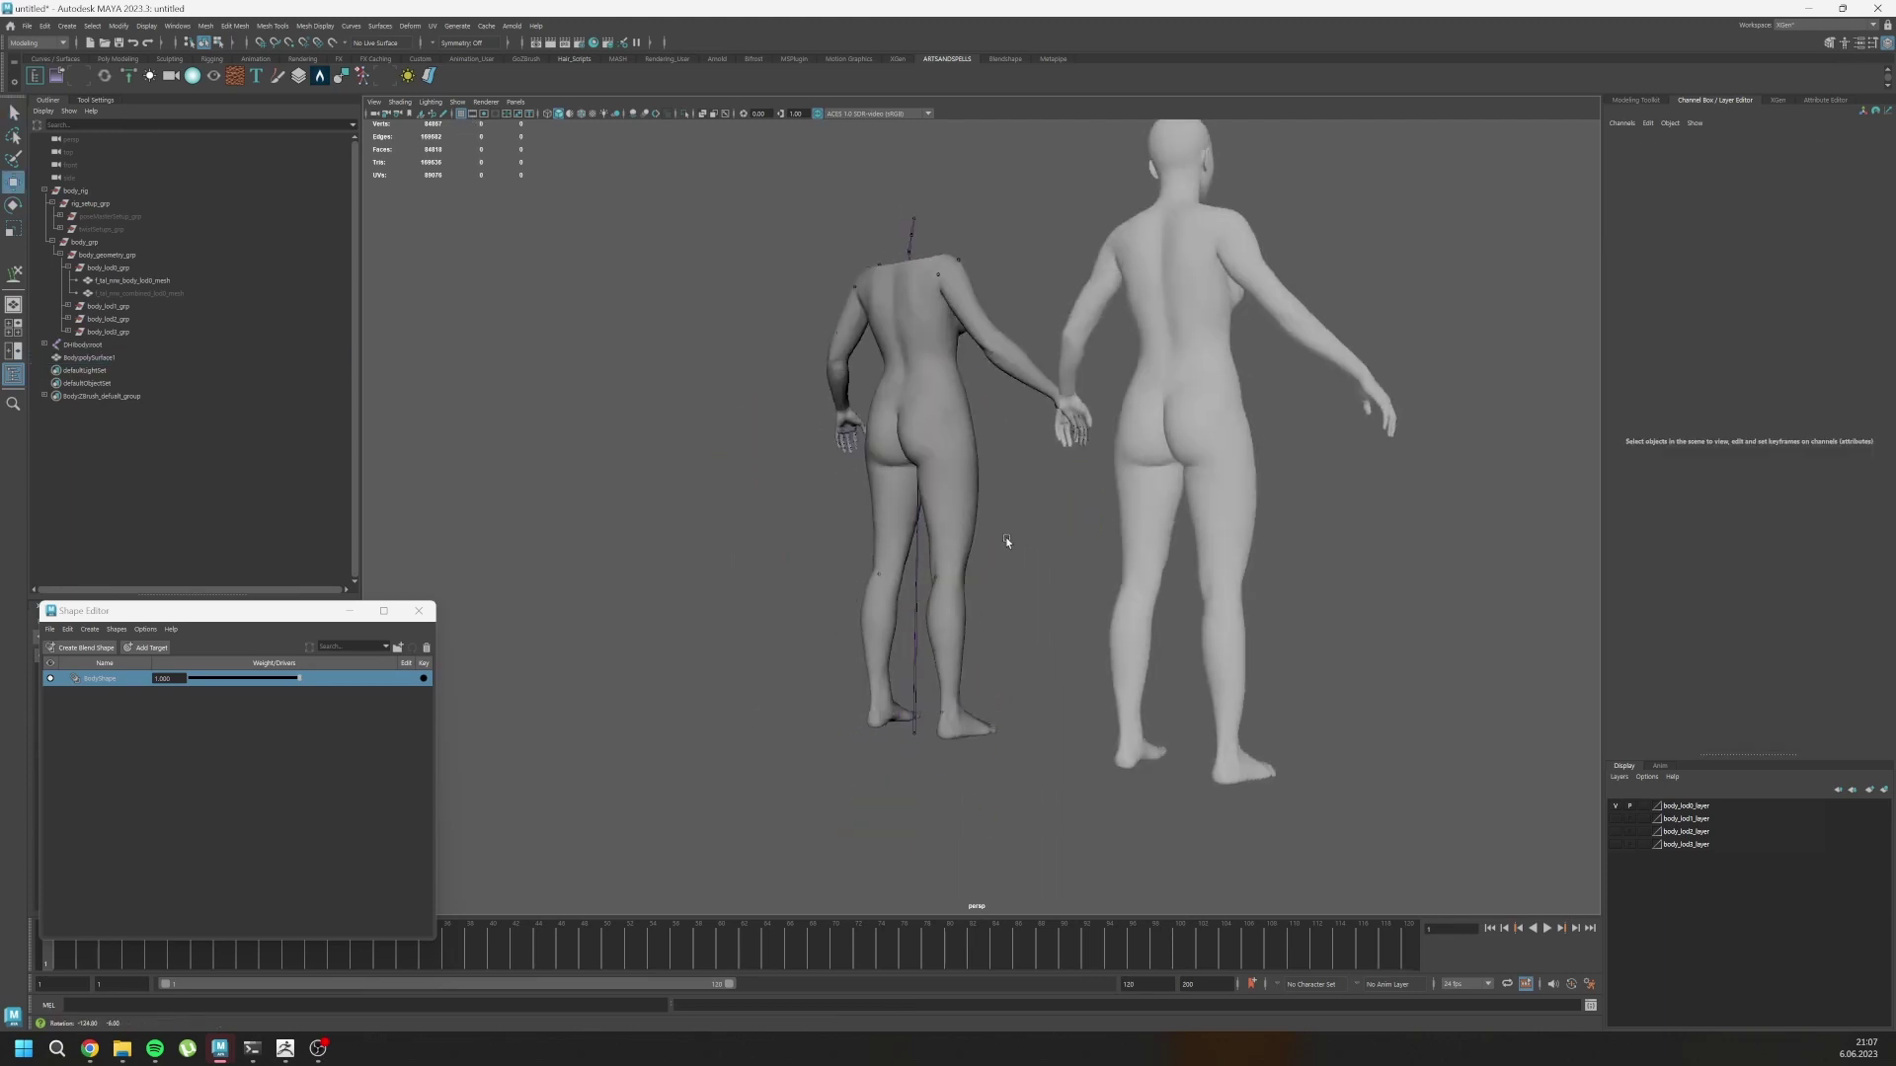
pyautogui.hotkey('ctrl', 'z')
pyautogui.hotkey('ctrl', 'z')
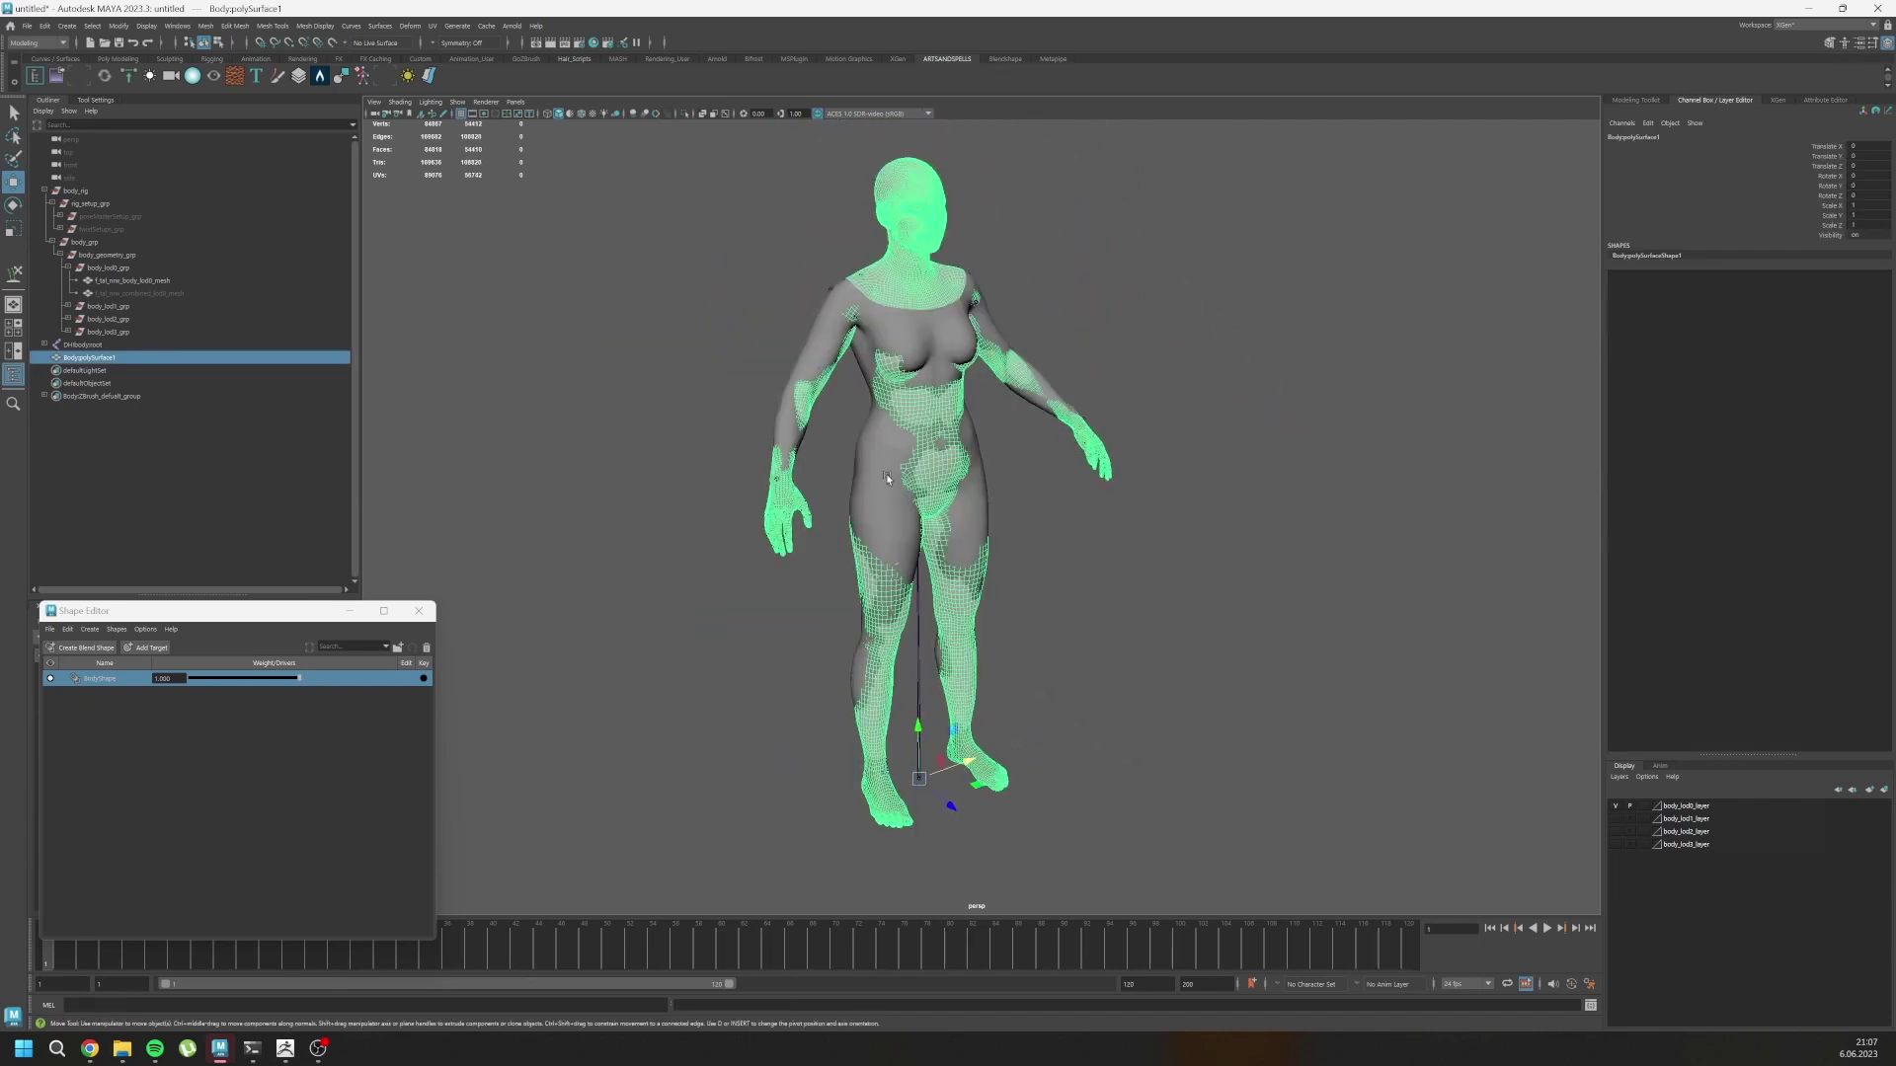
# Select the custom body mesh for UV editing.
pyautogui.click(819, 351)
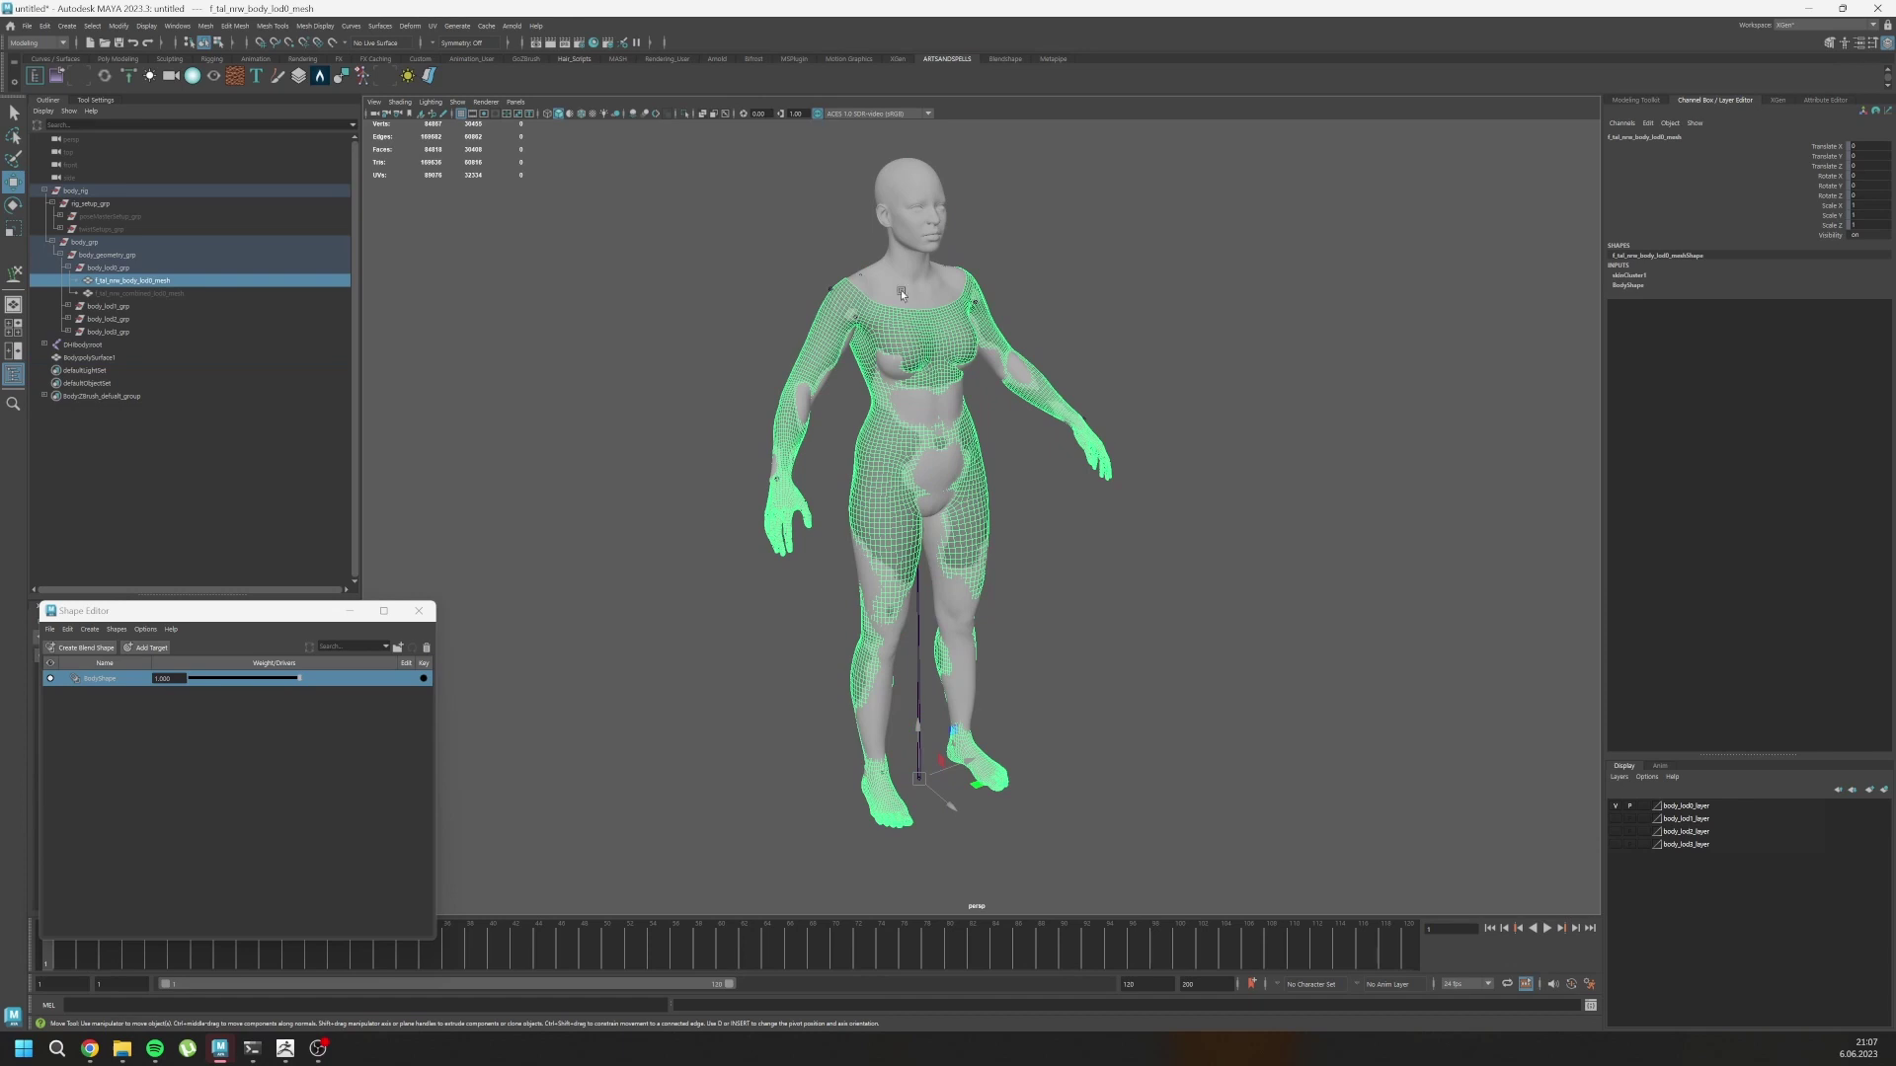
pyautogui.click(902, 287)
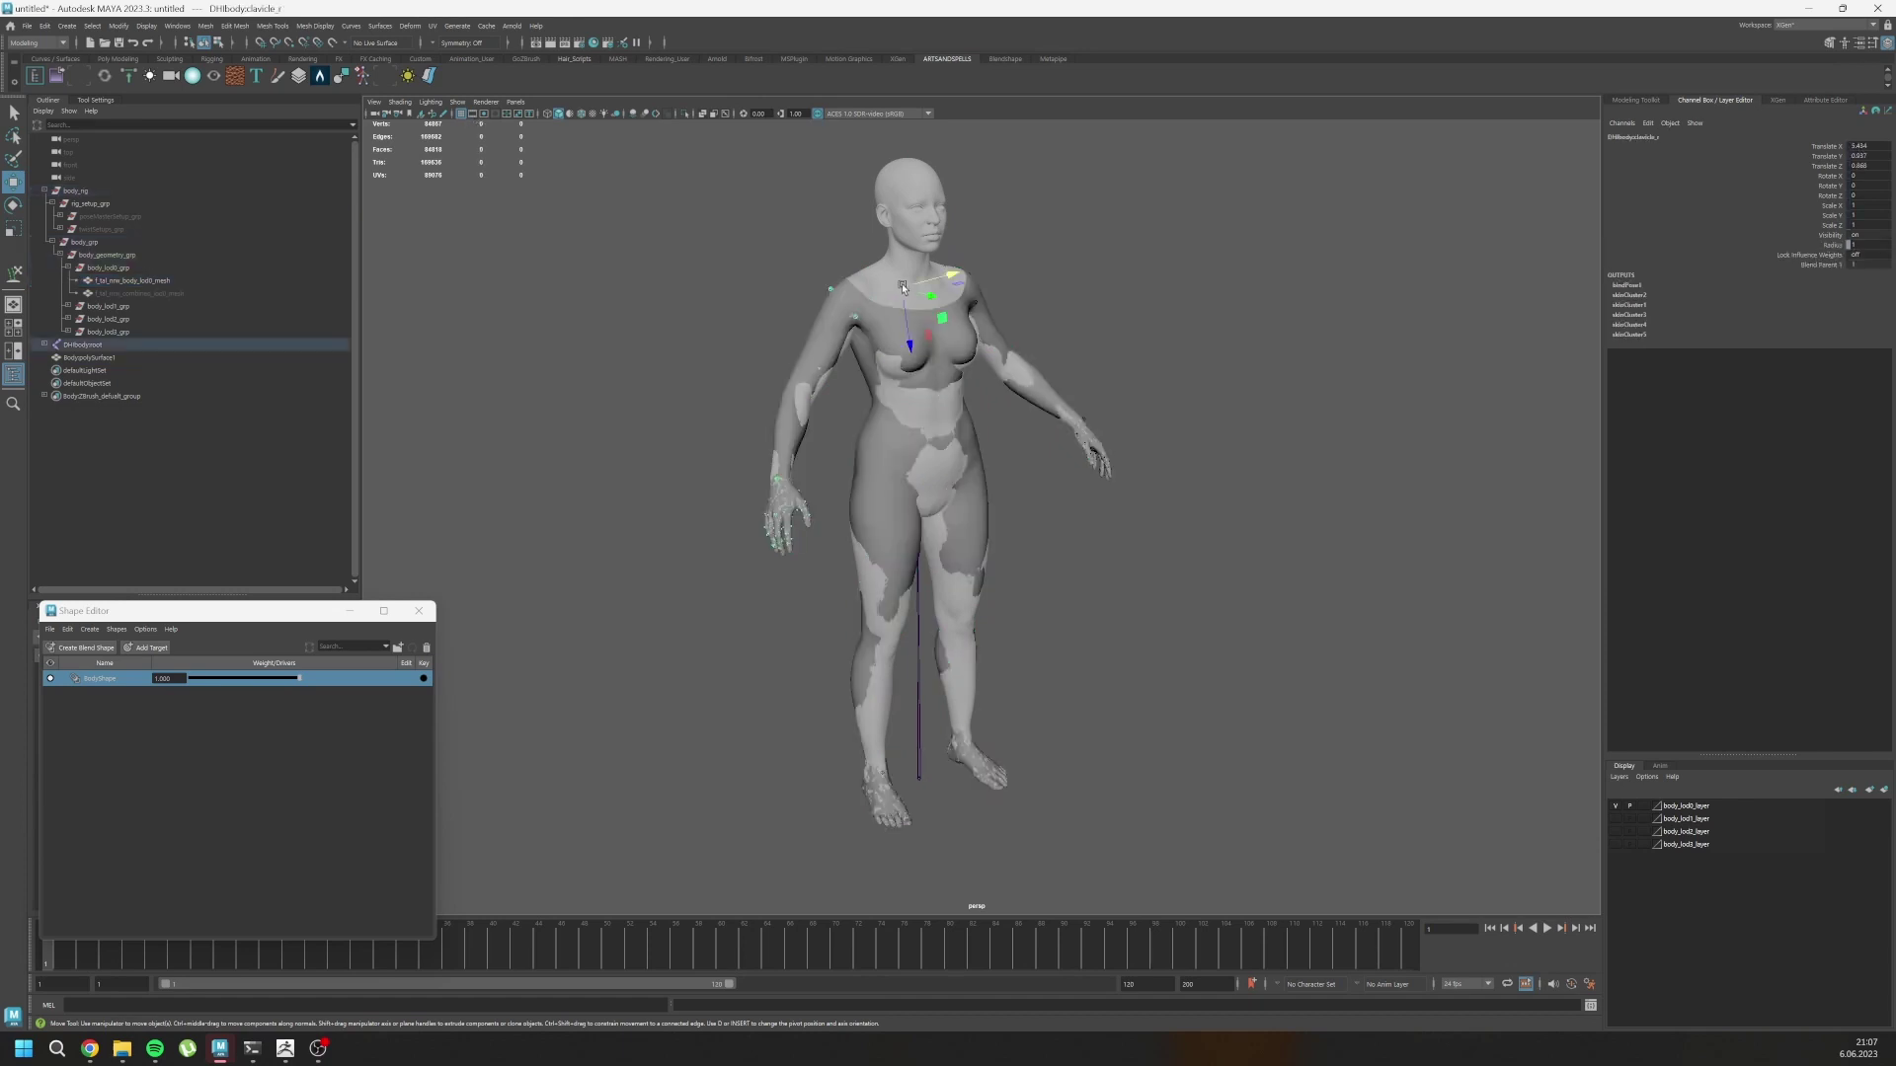
pyautogui.click(943, 249)
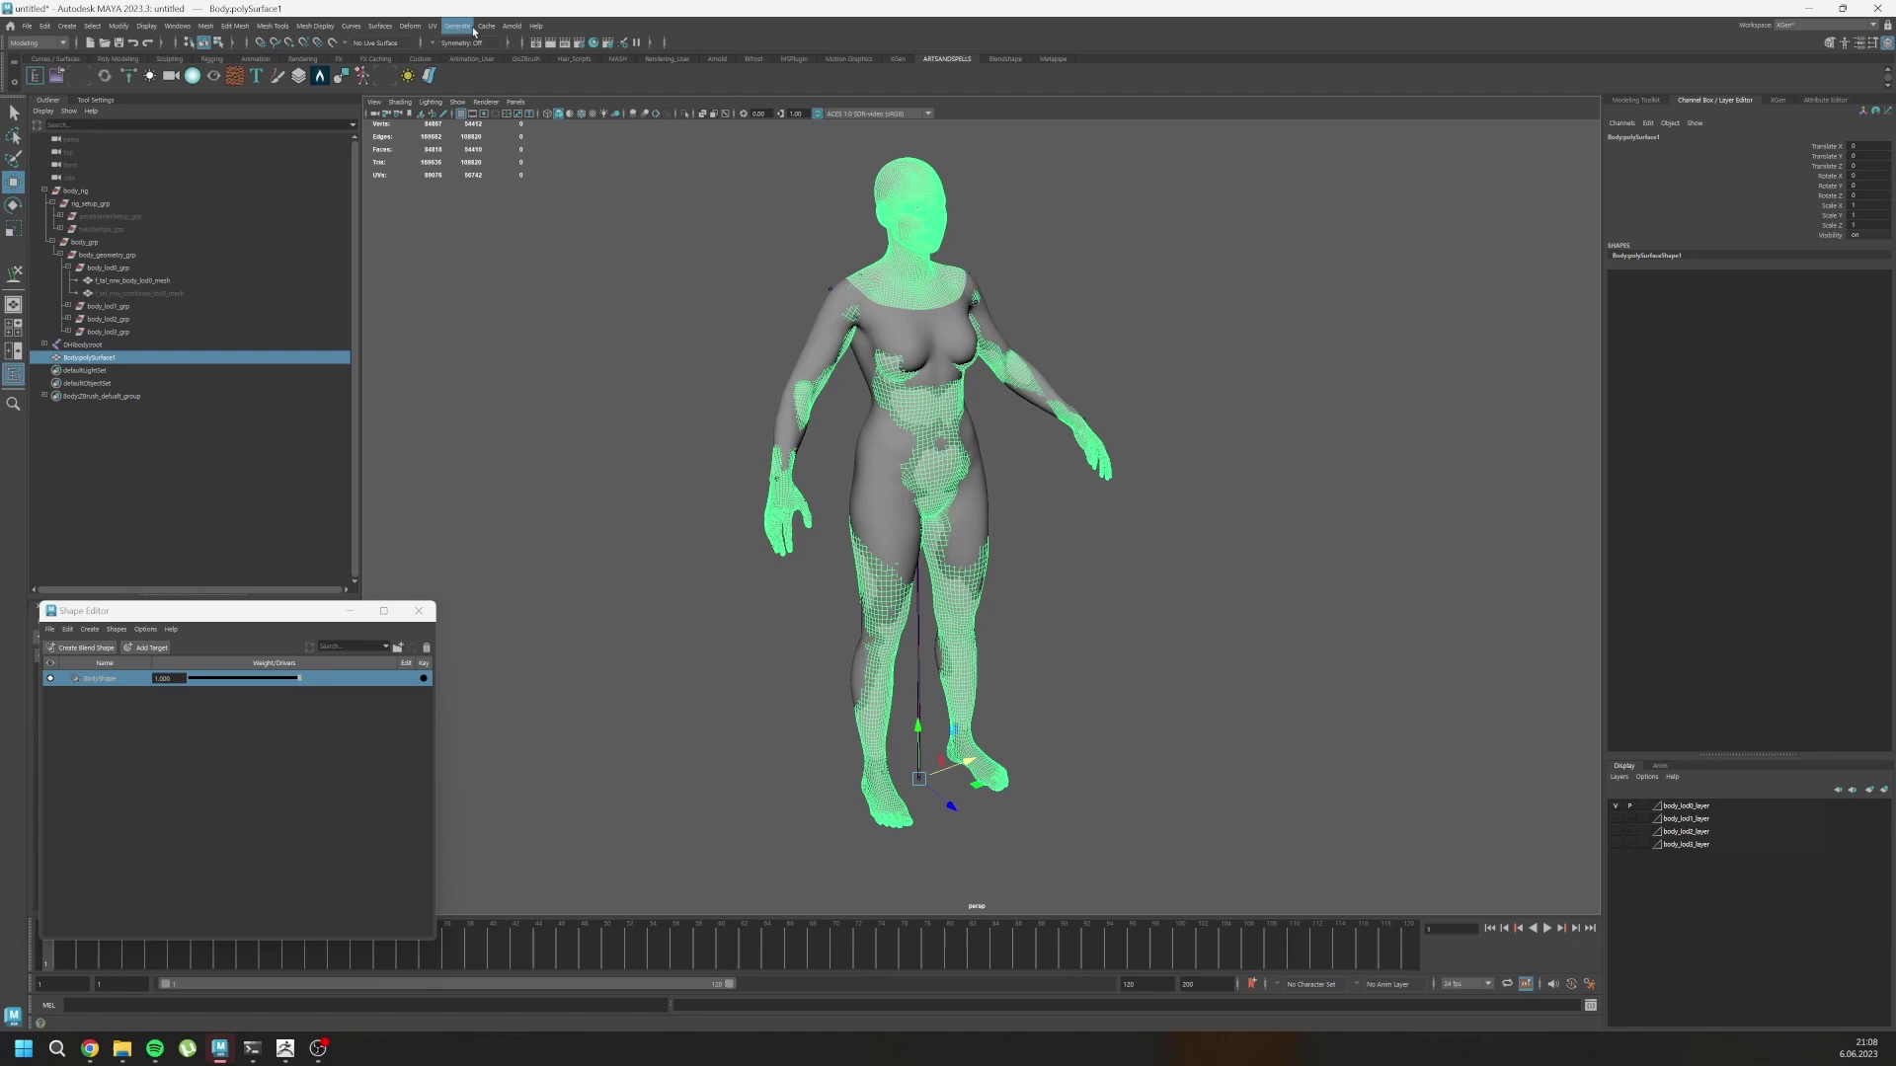
pyautogui.click(431, 26)
# Open the UV Editor and marquee-select all faces in the head's UV tile.
pyautogui.click(458, 49)
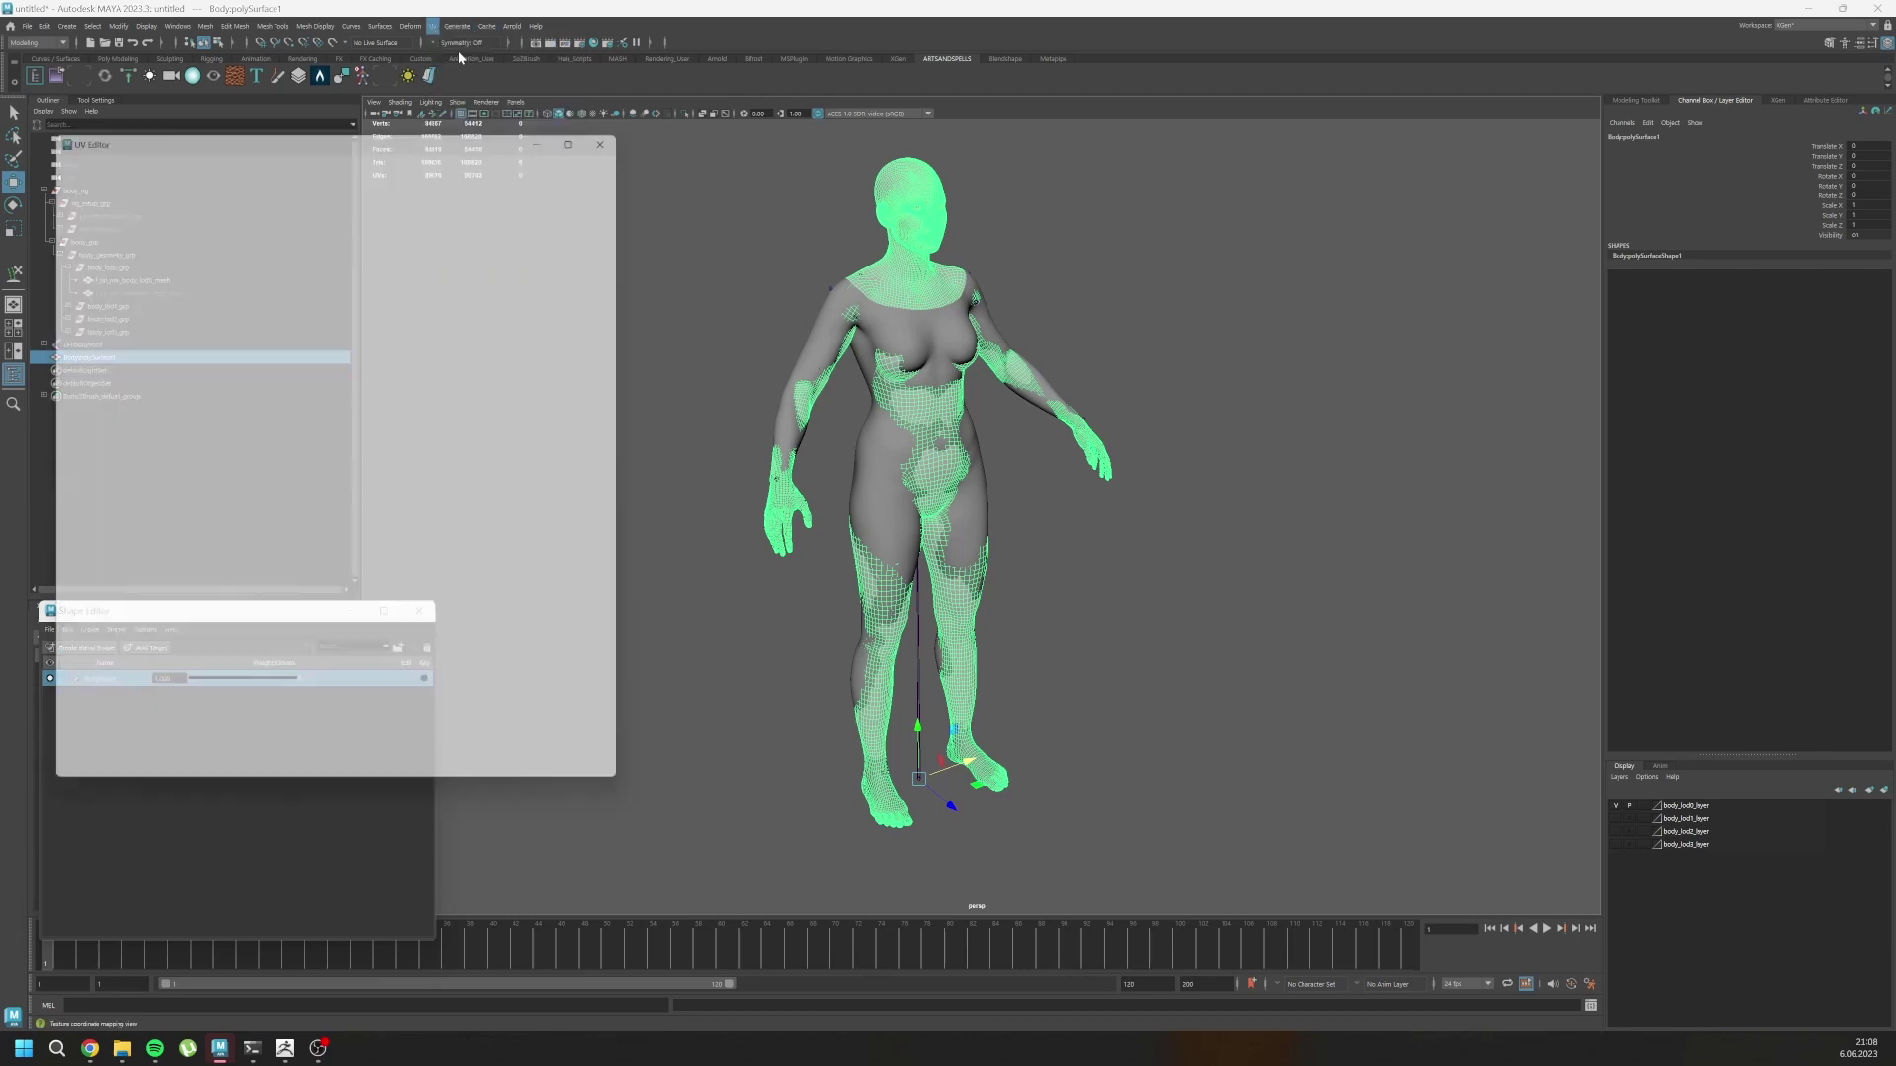
pyautogui.moveTo(125, 346)
pyautogui.mouseDown()
pyautogui.moveTo(261, 533)
pyautogui.moveTo(433, 713)
pyautogui.mouseUp()
pyautogui.scroll(2, 441, 534)
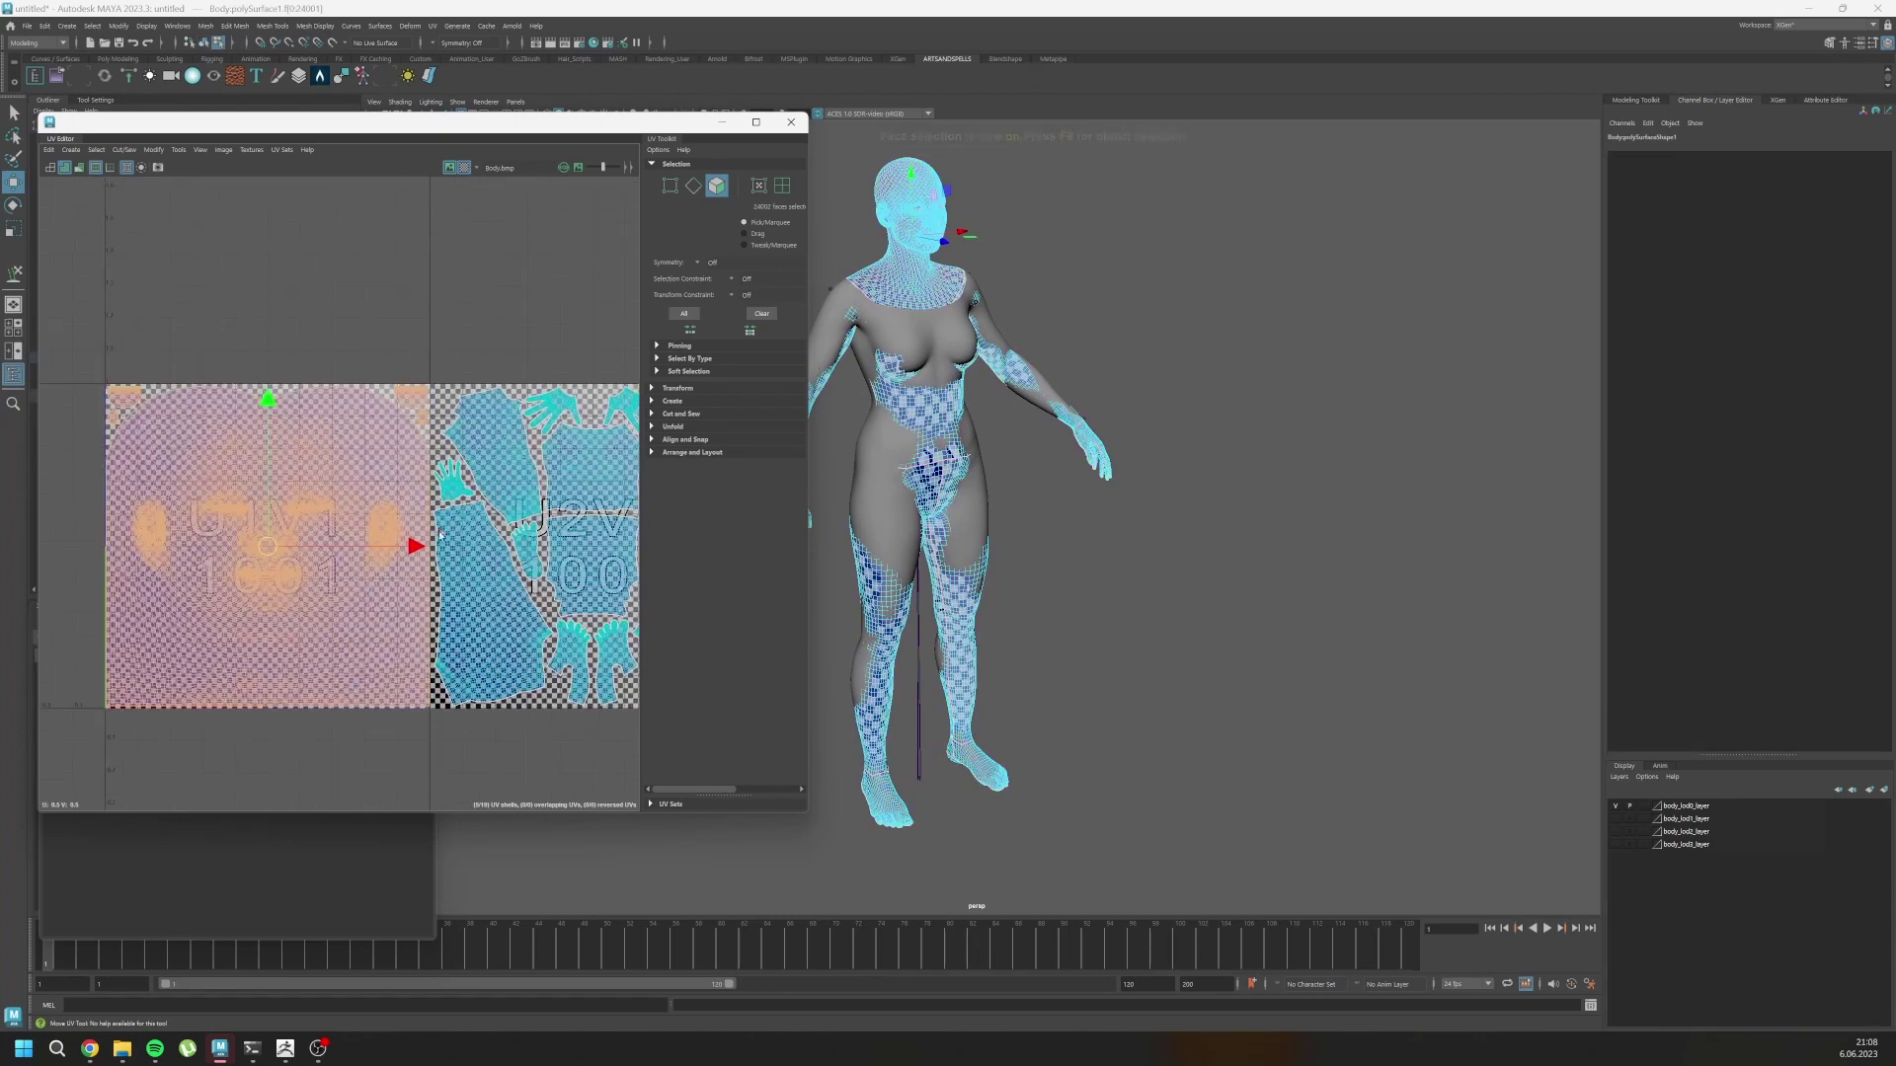
pyautogui.scroll(10, 439, 532)
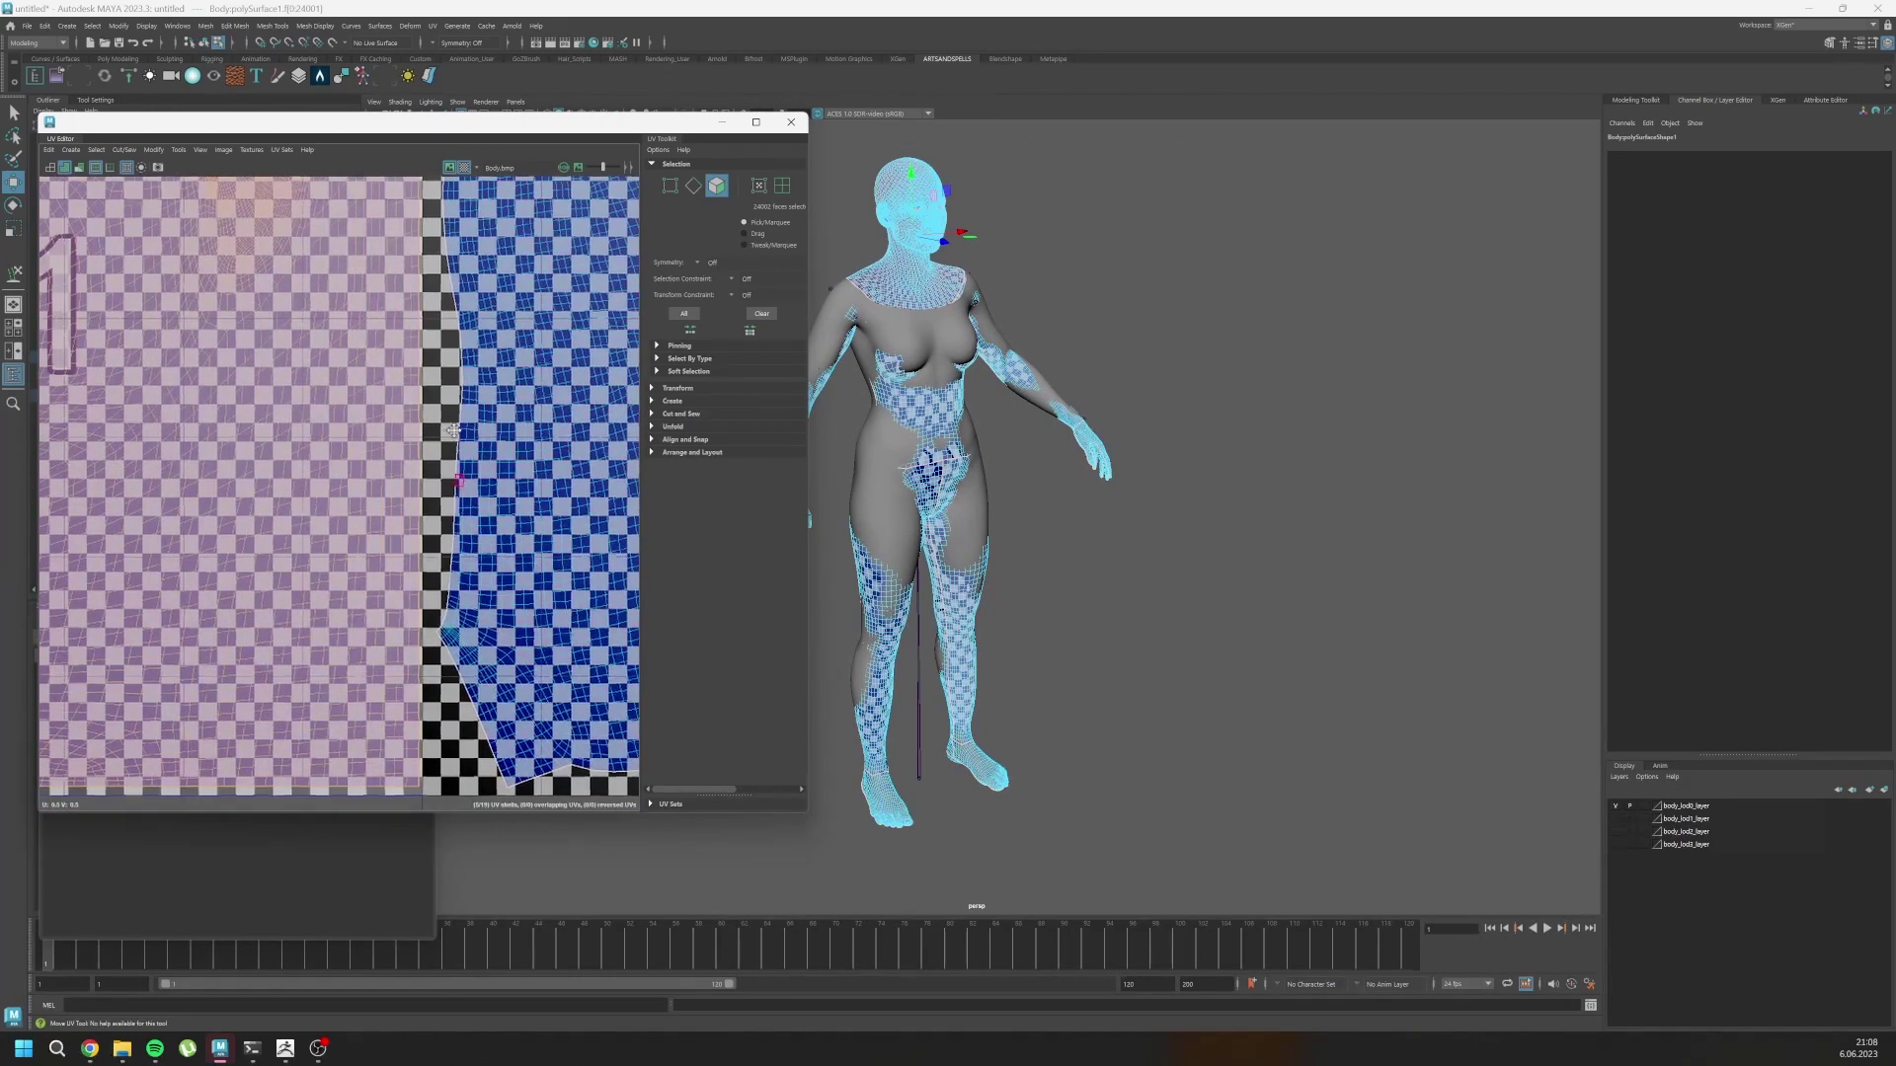
pyautogui.scroll(-10, 452, 431)
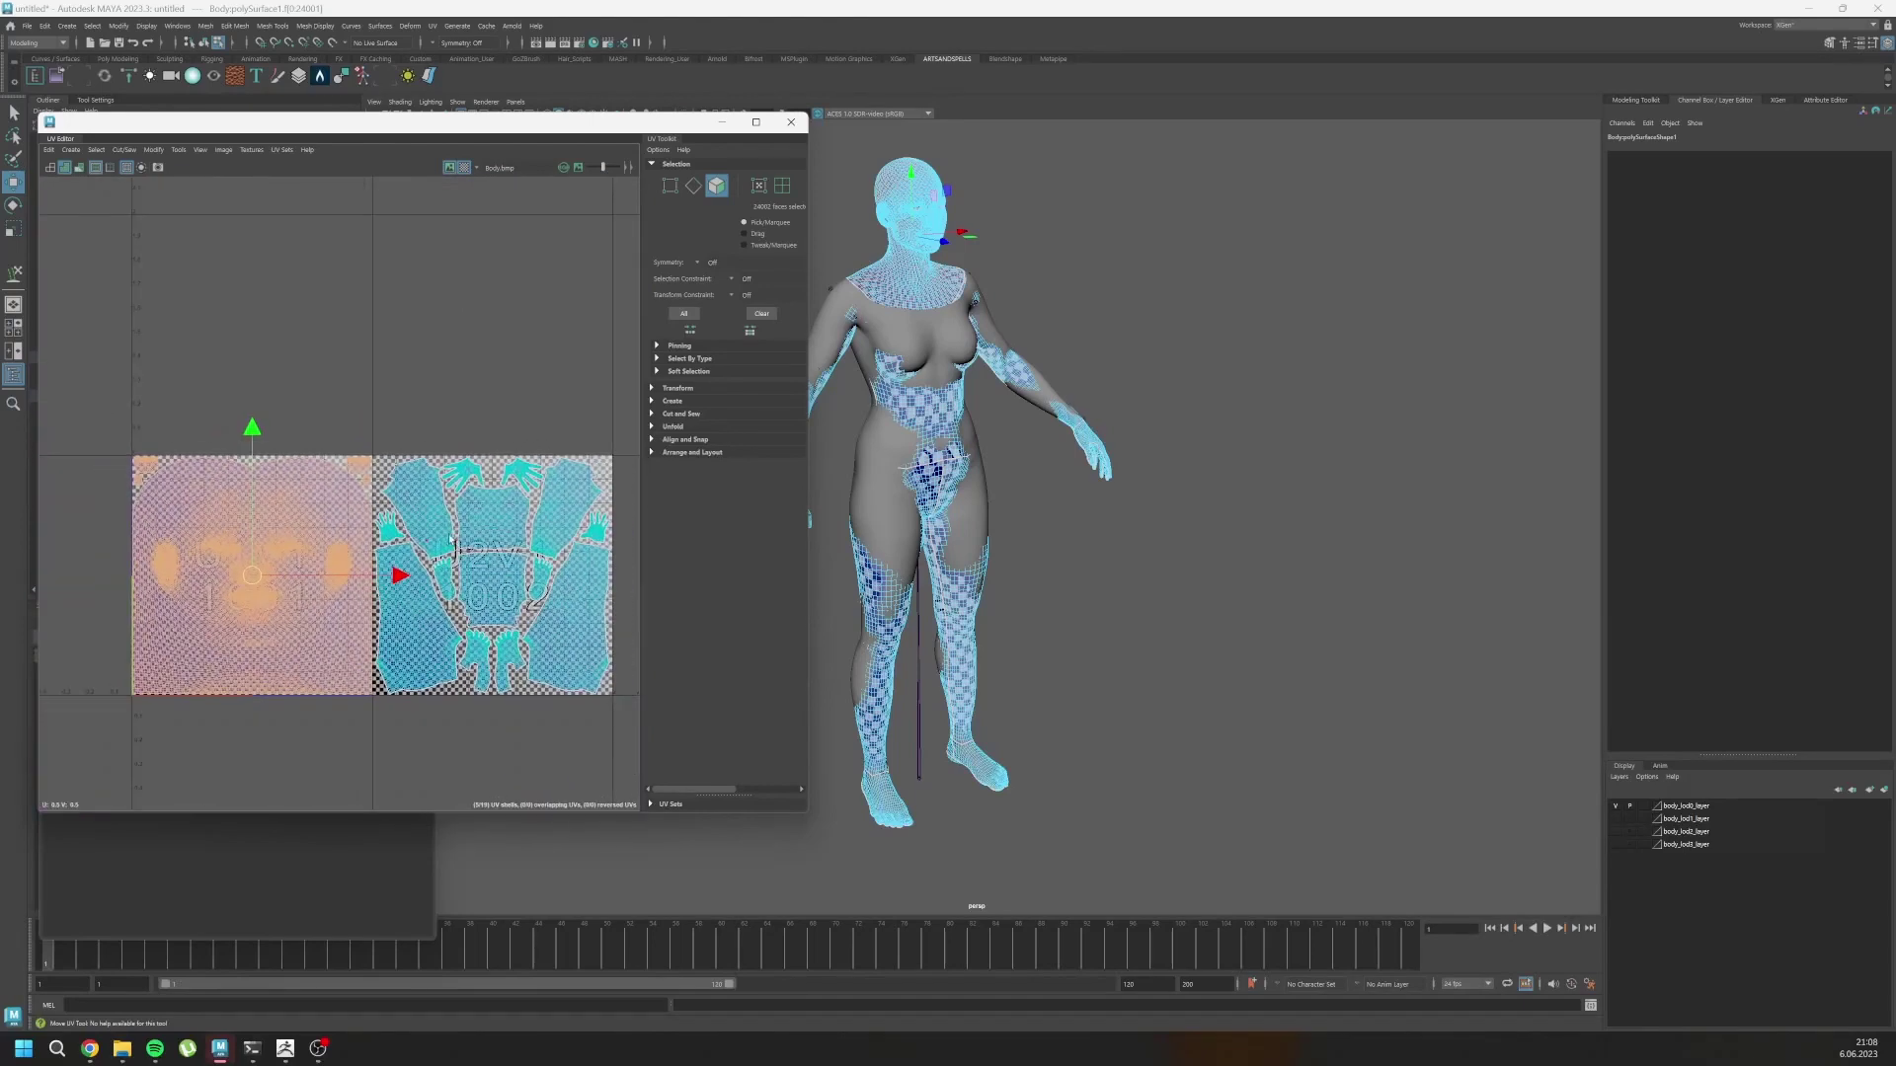
pyautogui.scroll(-2, 451, 539)
pyautogui.scroll(3, 494, 531)
pyautogui.scroll(-1, 484, 531)
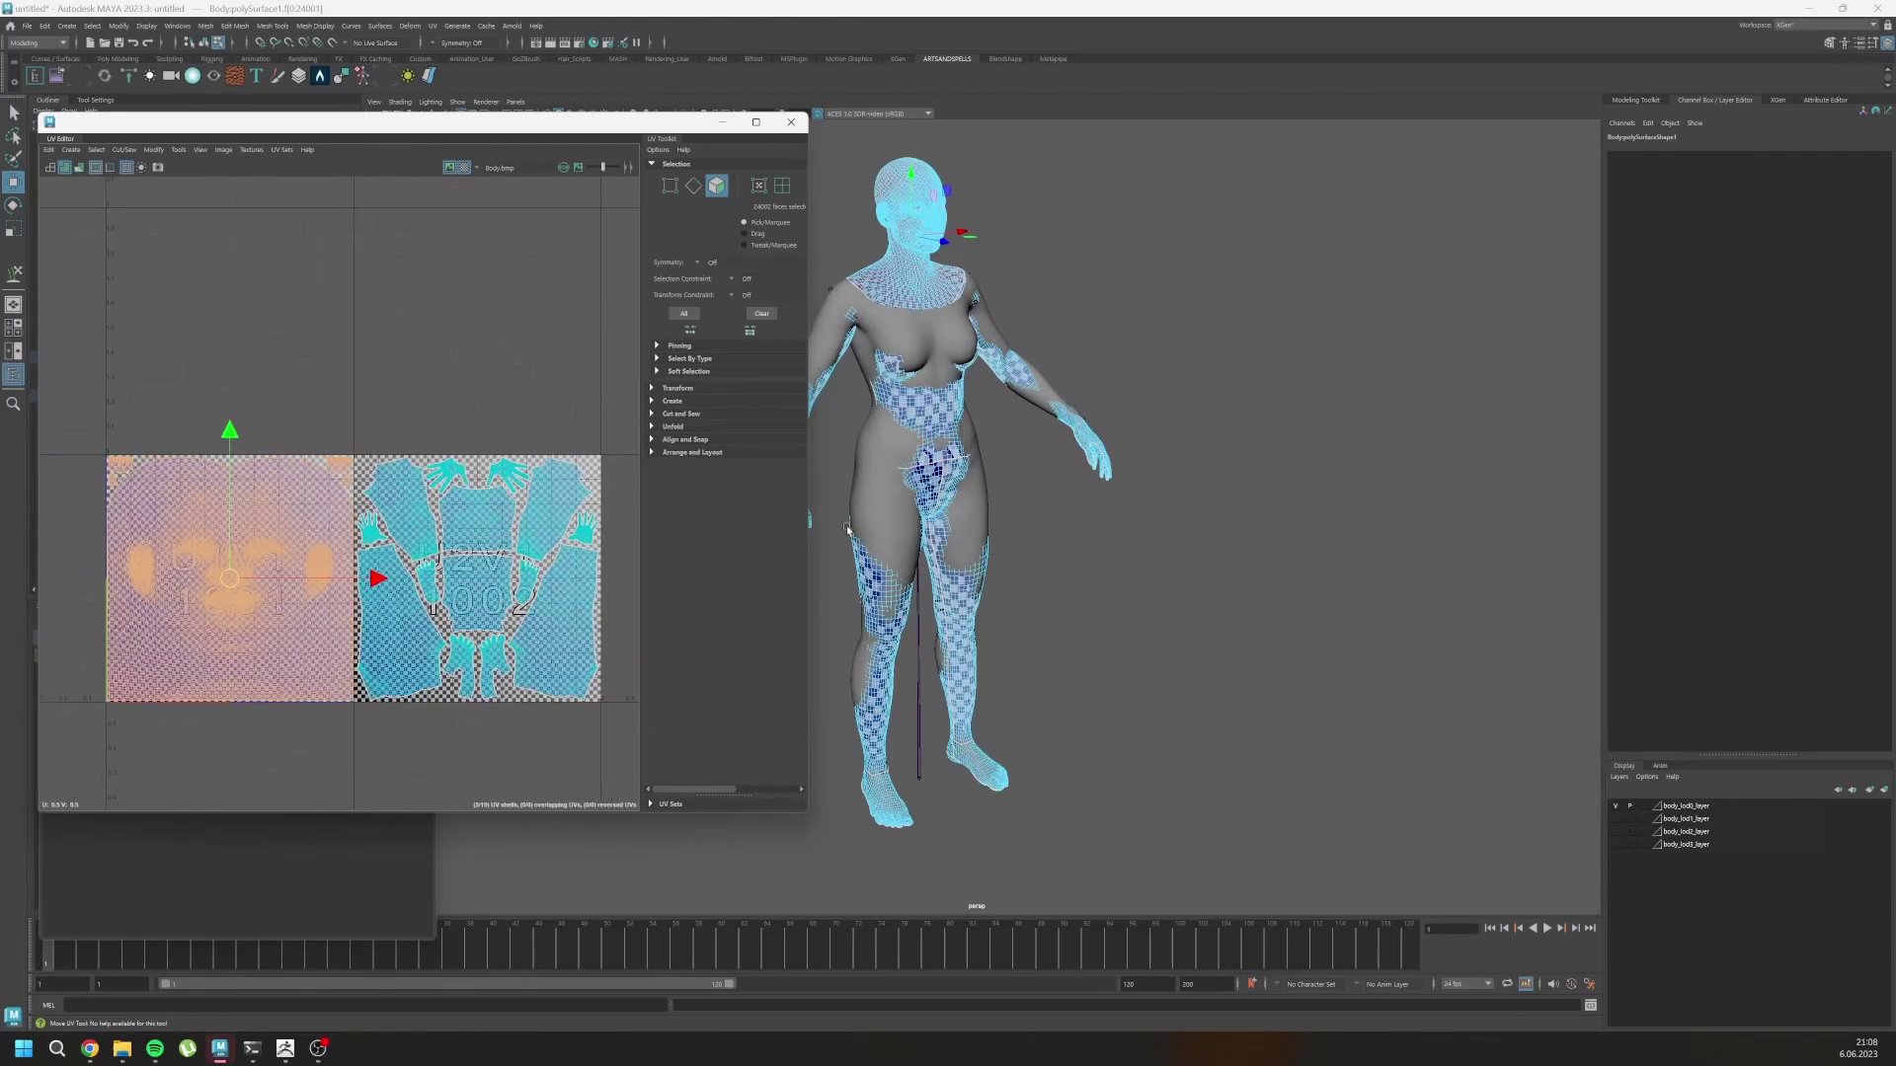
pyautogui.keyDown('alt'); pyautogui.moveTo(847, 530); pyautogui.dragTo(936, 464); pyautogui.keyUp('alt')
pyautogui.keyDown('alt'); pyautogui.moveTo(936, 464); pyautogui.dragTo(1005, 517, button='middle'); pyautogui.keyUp('alt')
pyautogui.scroll(6, 999, 495)
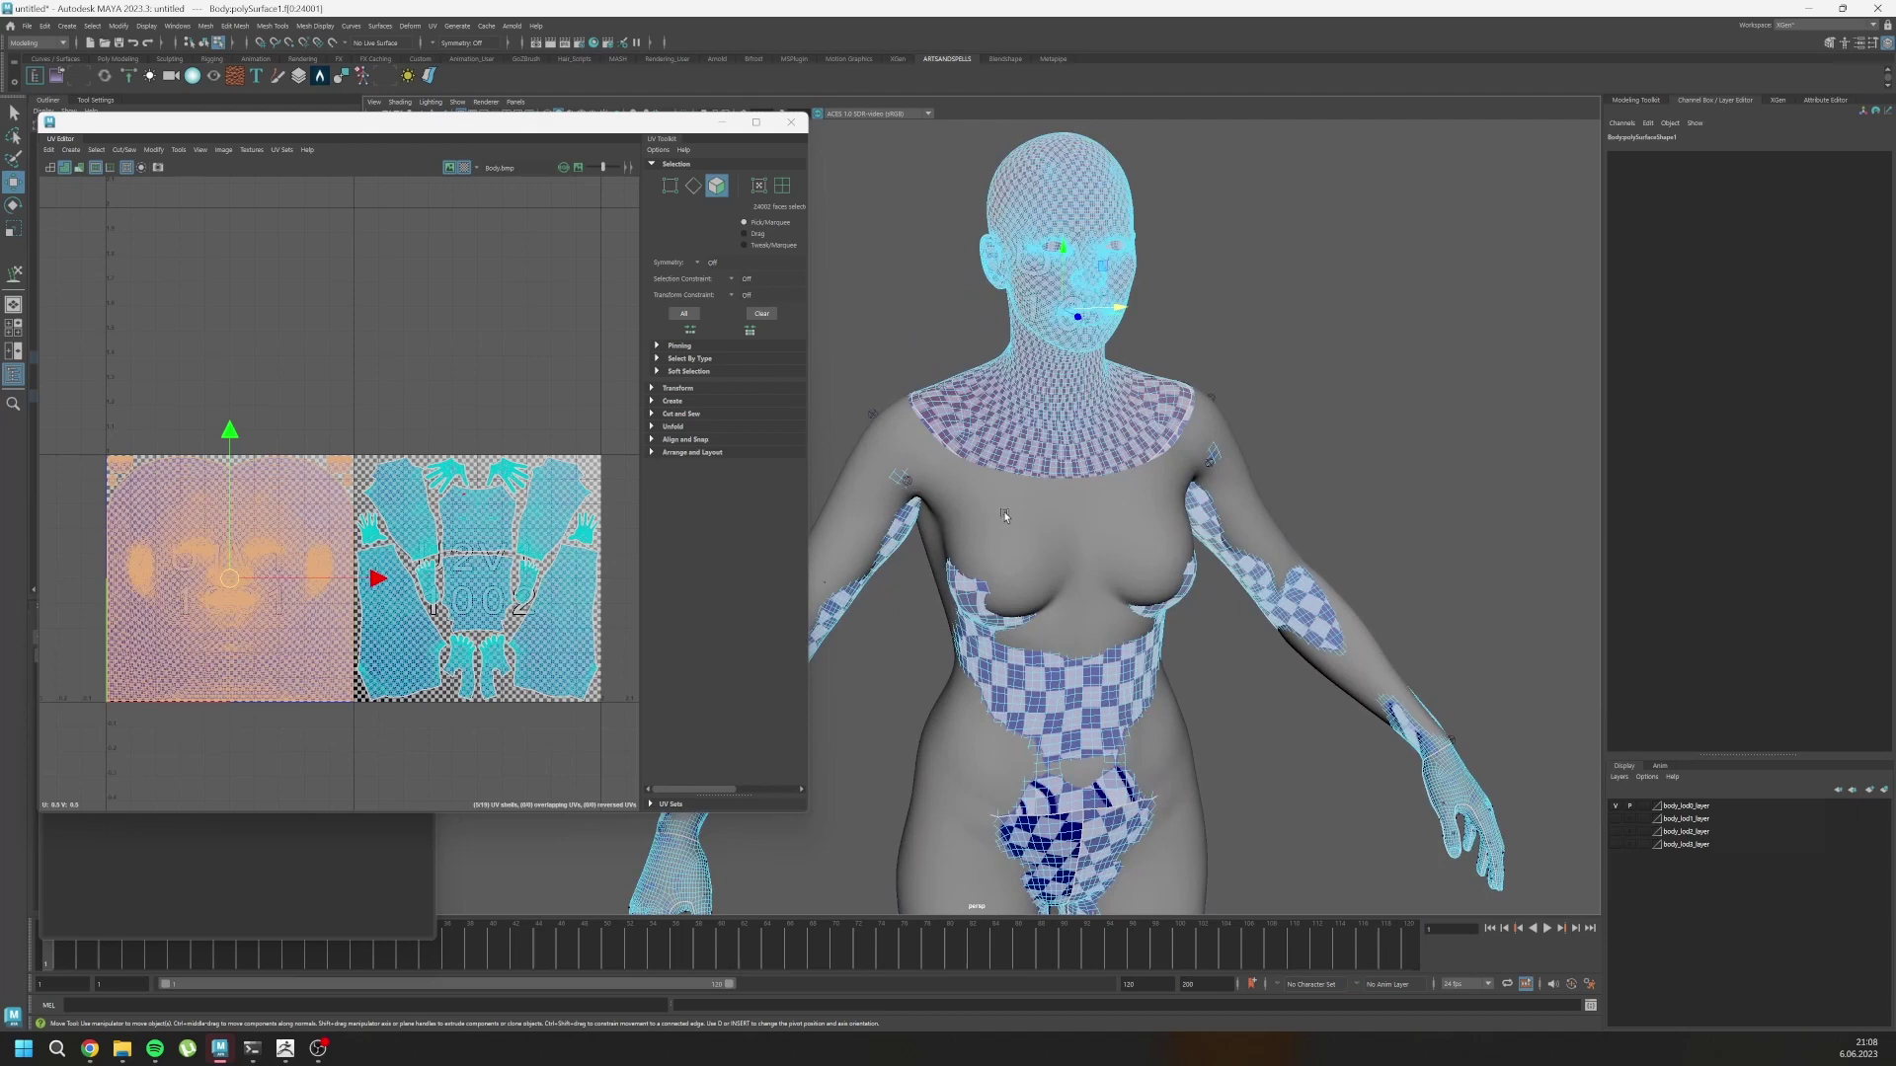
# Delete the selected head and neck faces and return to object mode with F8.
pyautogui.press('Delete')
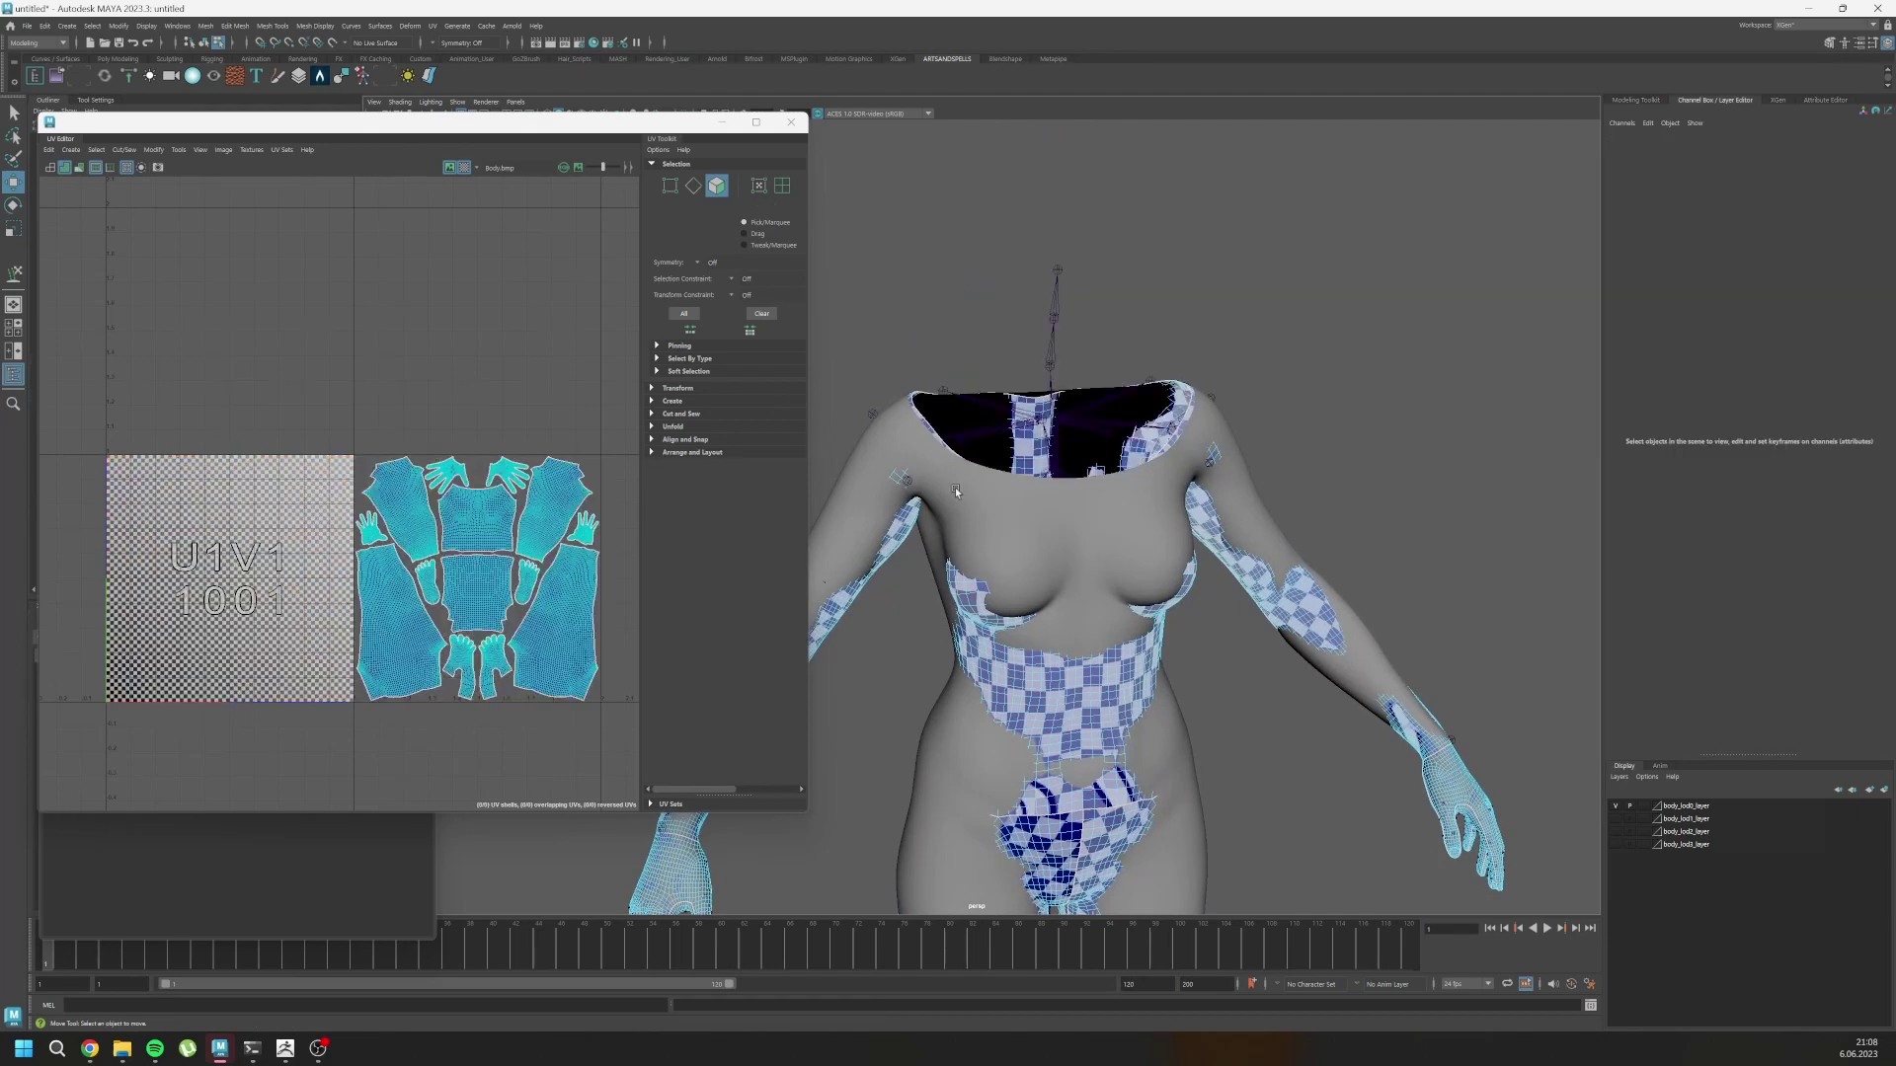
pyautogui.scroll(-6, 1081, 560)
pyautogui.press('F8')
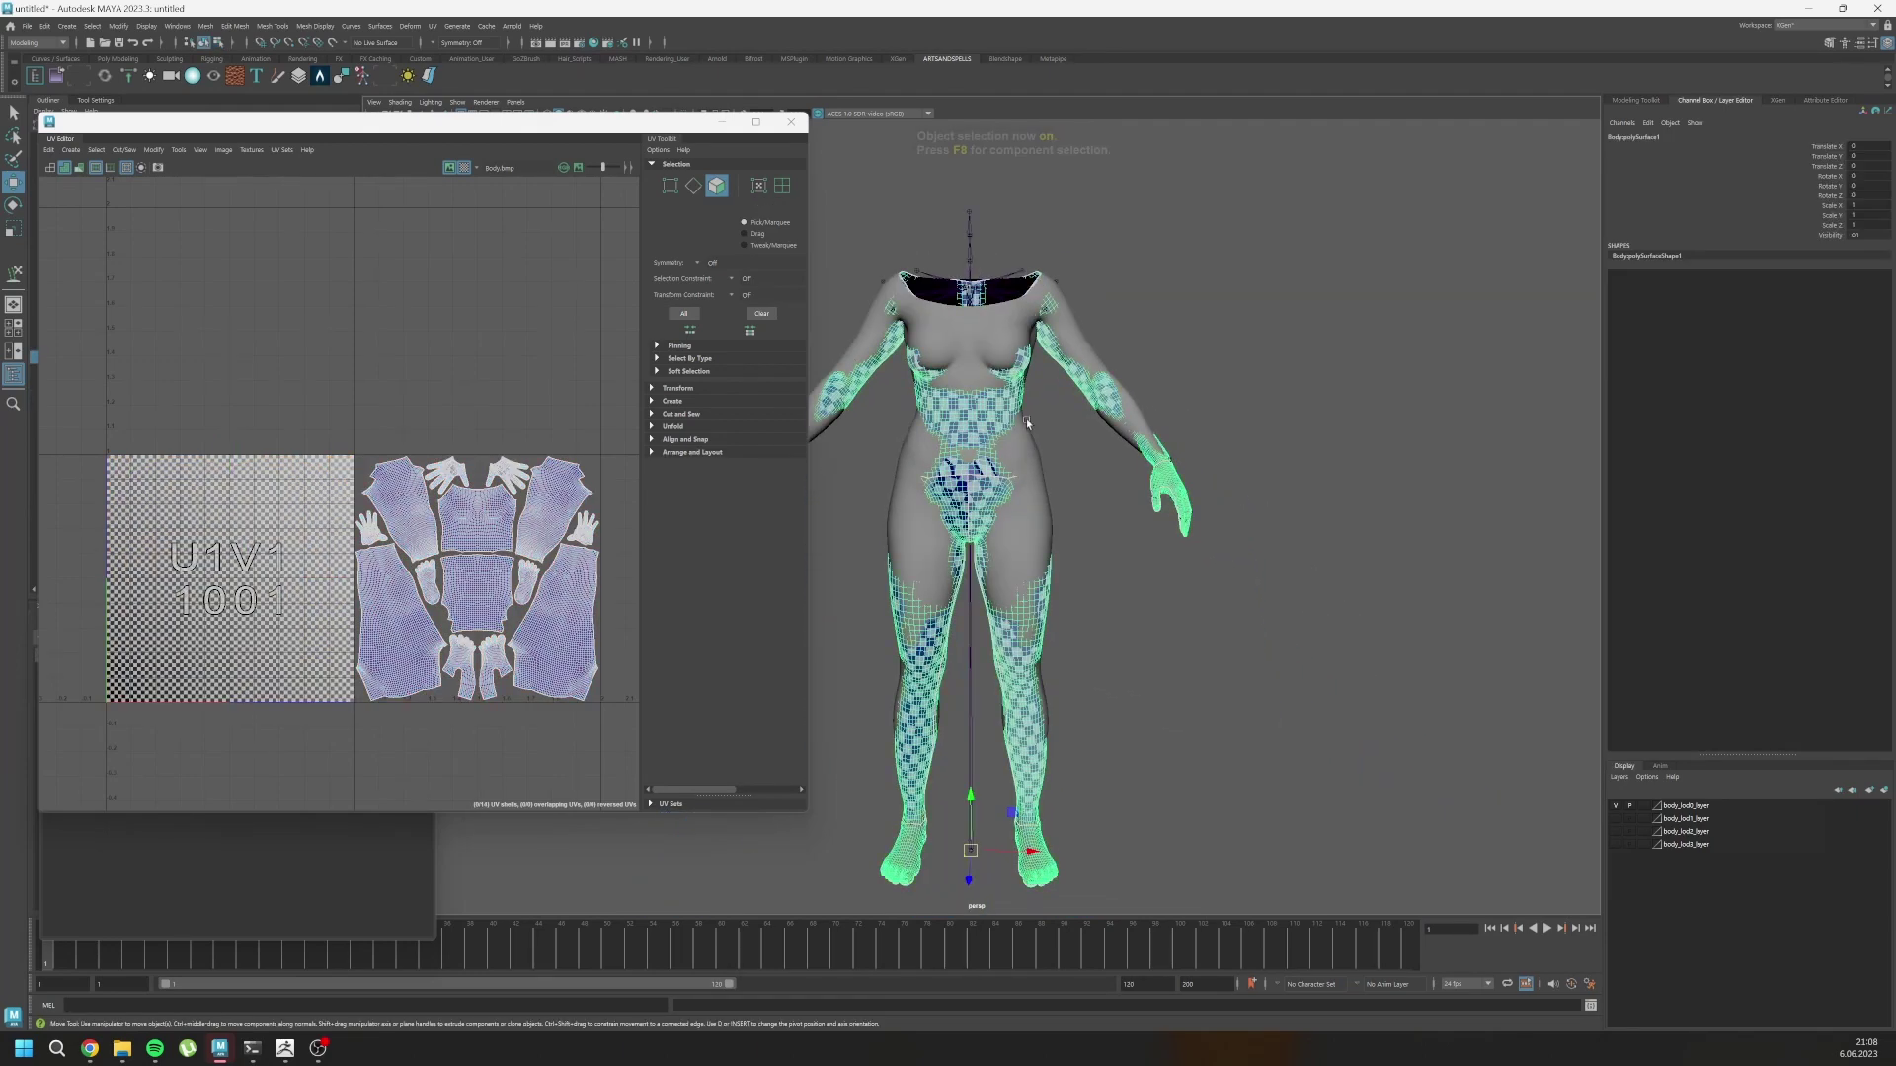
# Close the UV Editor and create a blend shape on the MetaHuman body mesh.
pyautogui.click(790, 121)
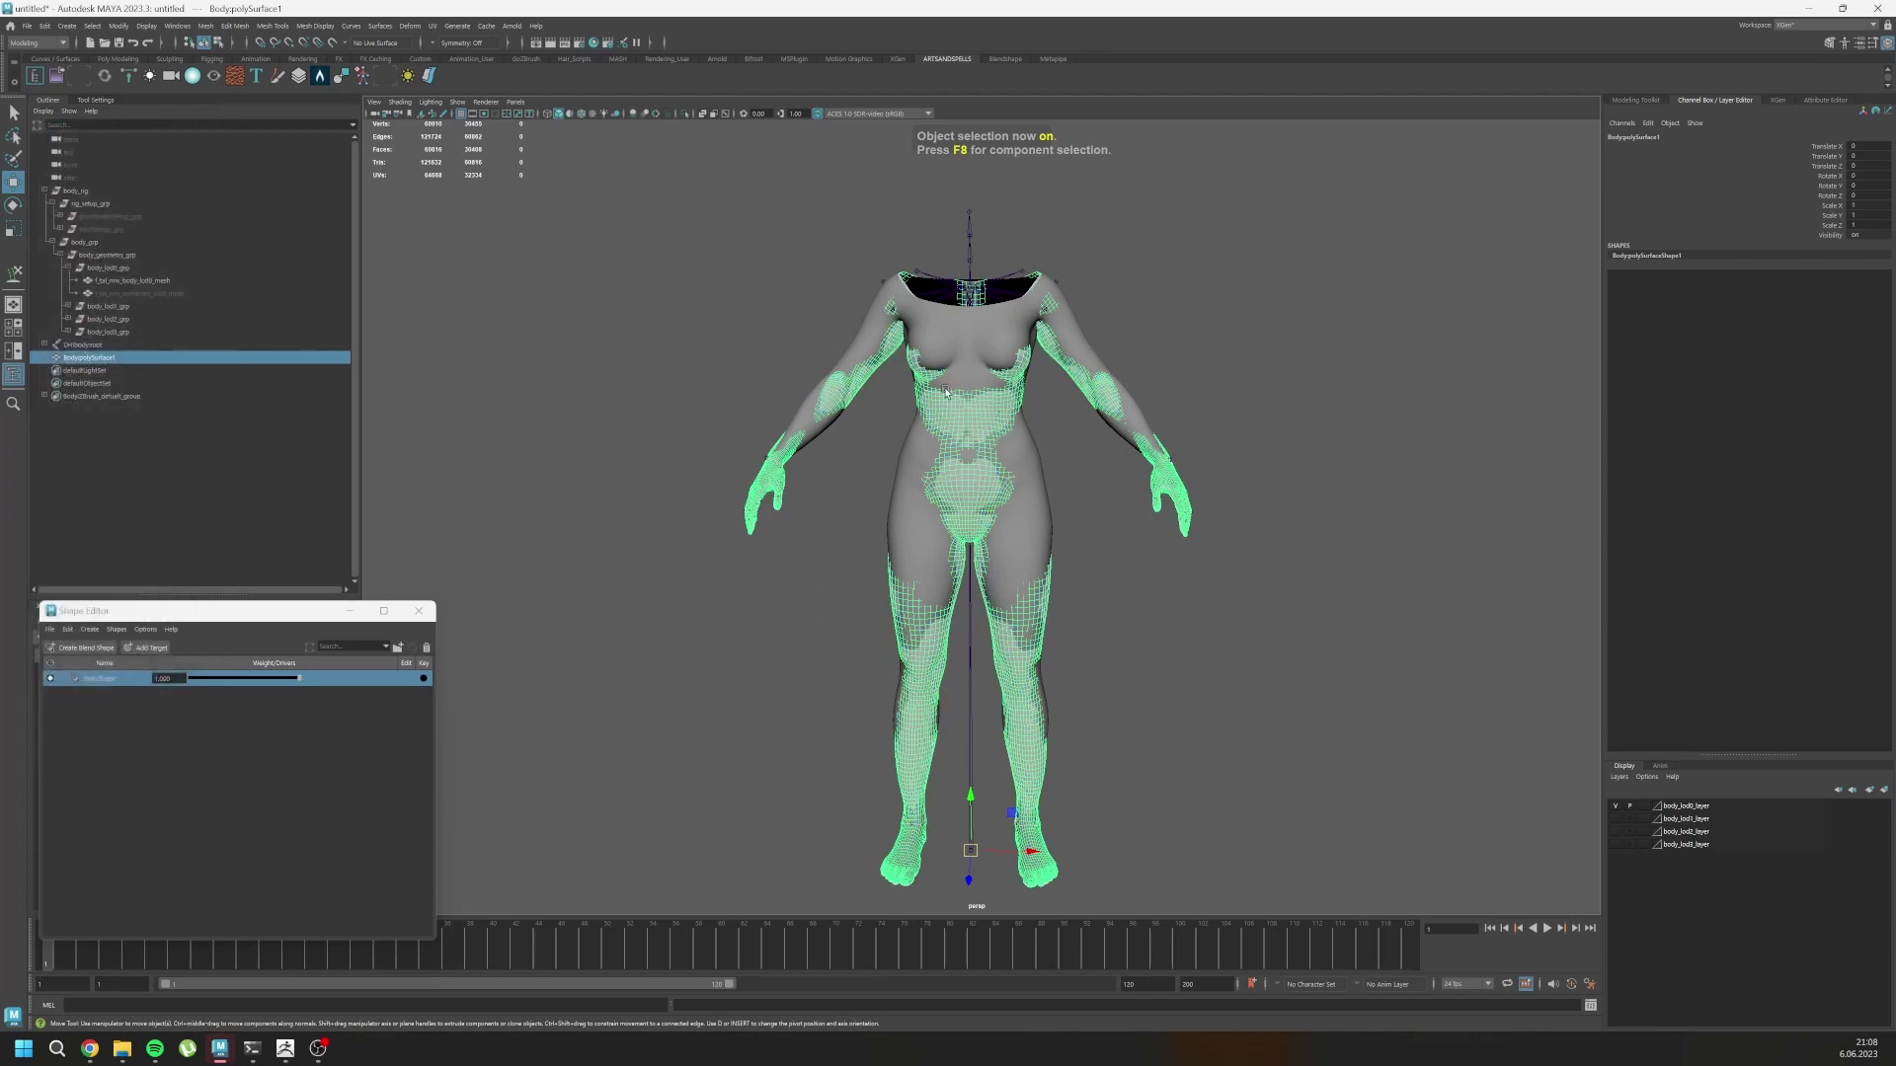
pyautogui.keyDown('alt'); pyautogui.moveTo(946, 393); pyautogui.dragTo(898, 522); pyautogui.keyUp('alt')
pyautogui.click(862, 360)
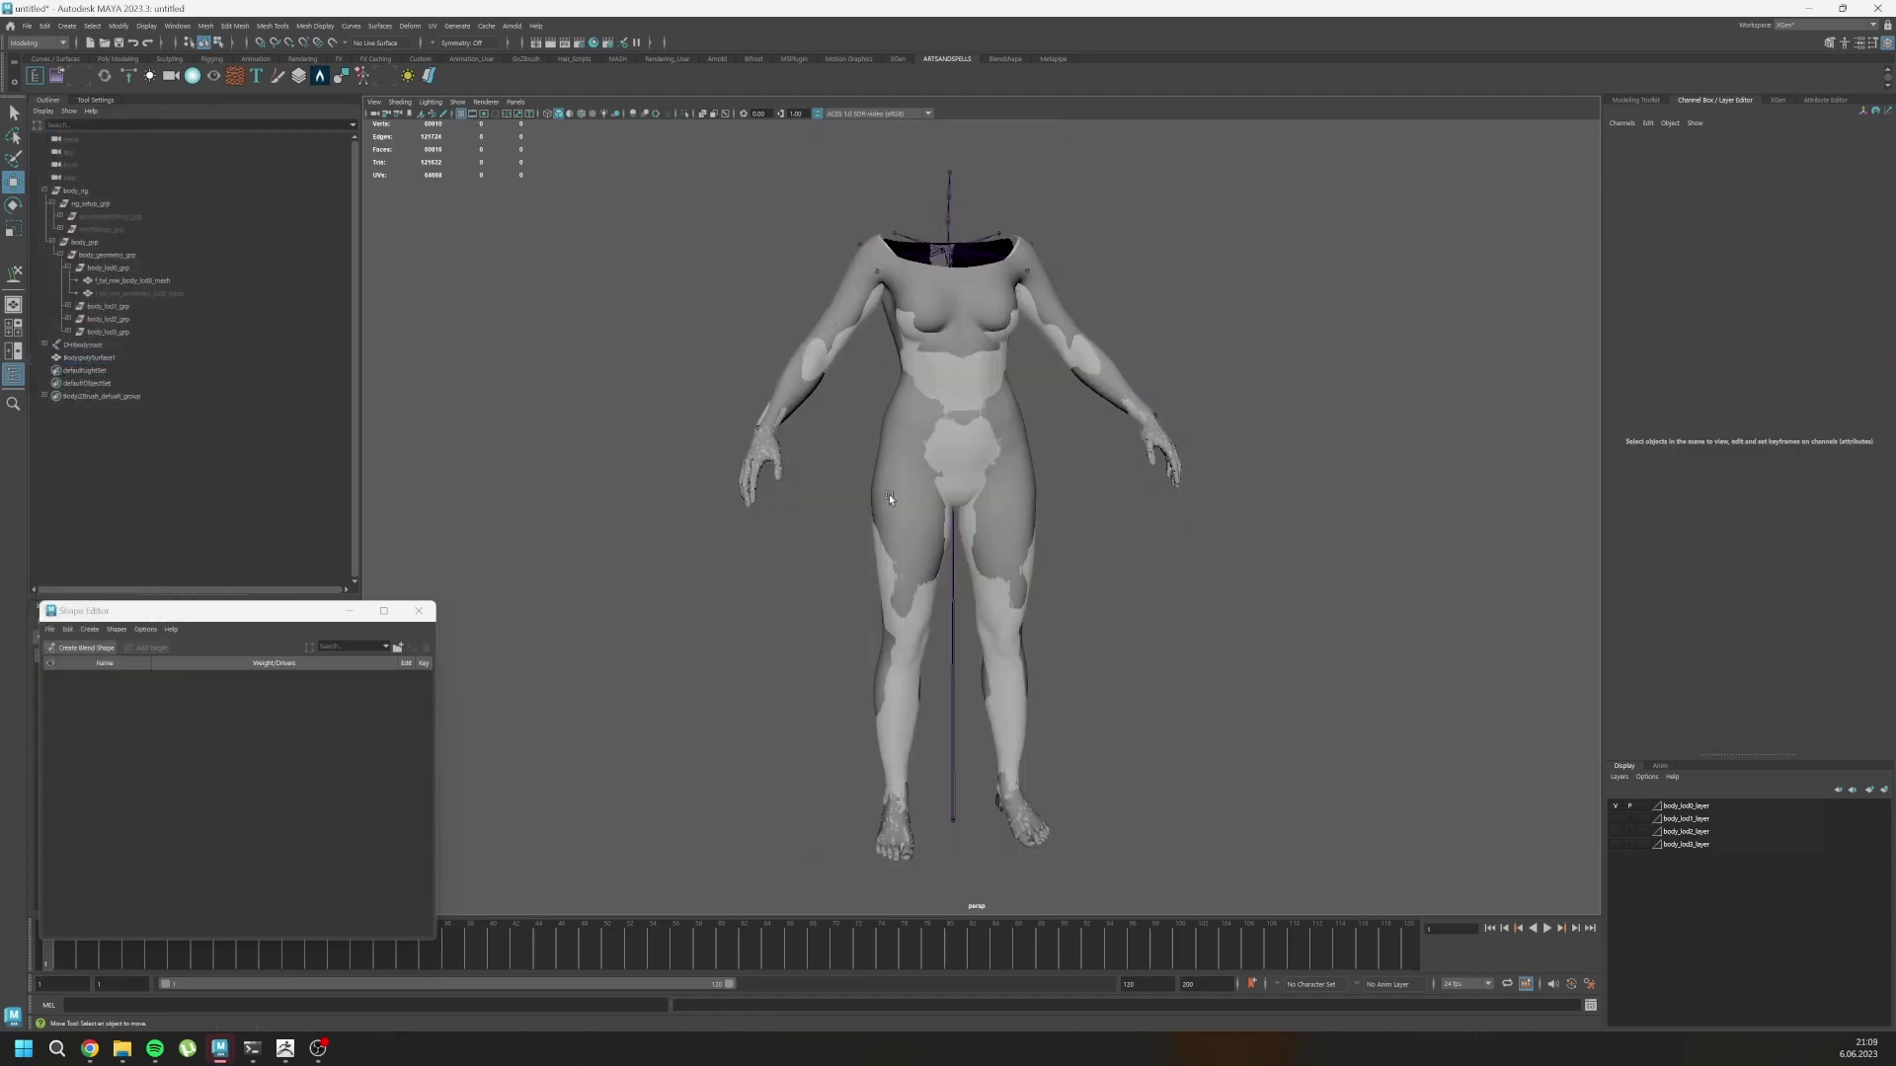
pyautogui.click(889, 437)
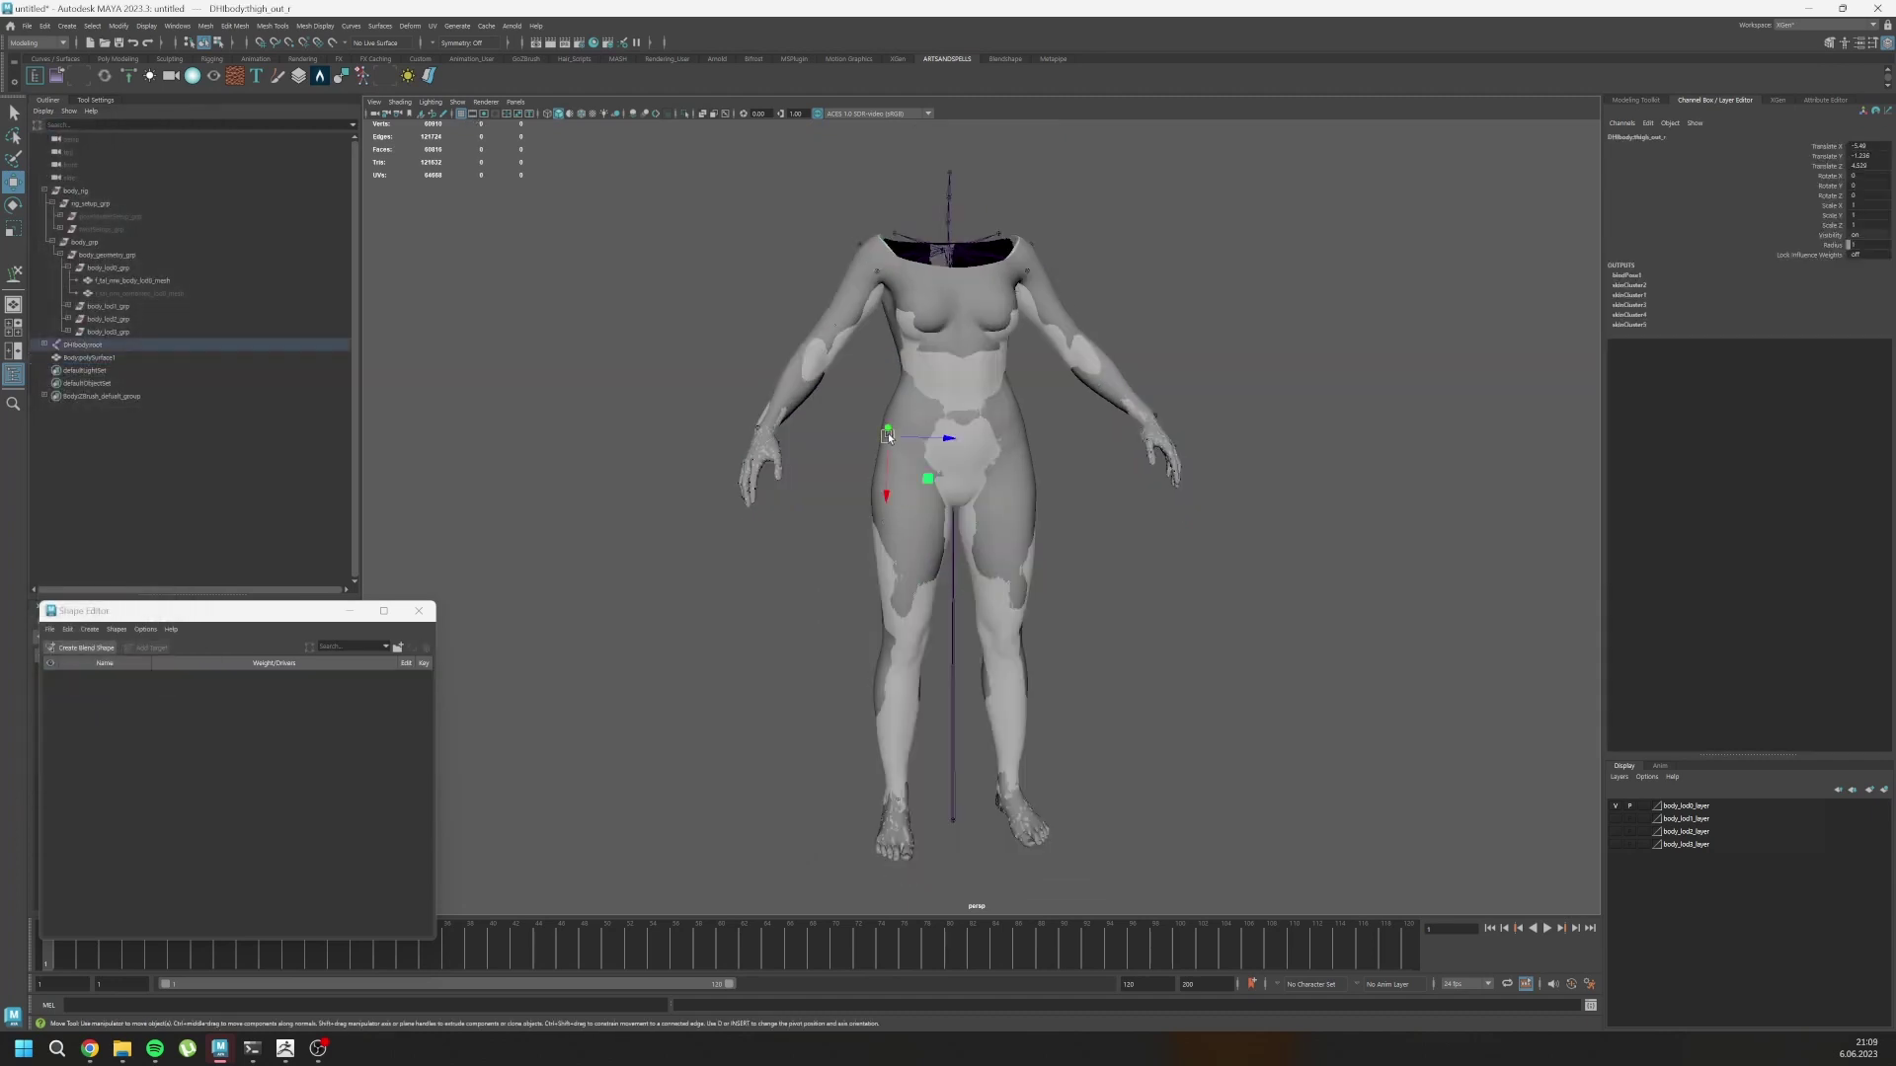
pyautogui.click(888, 434)
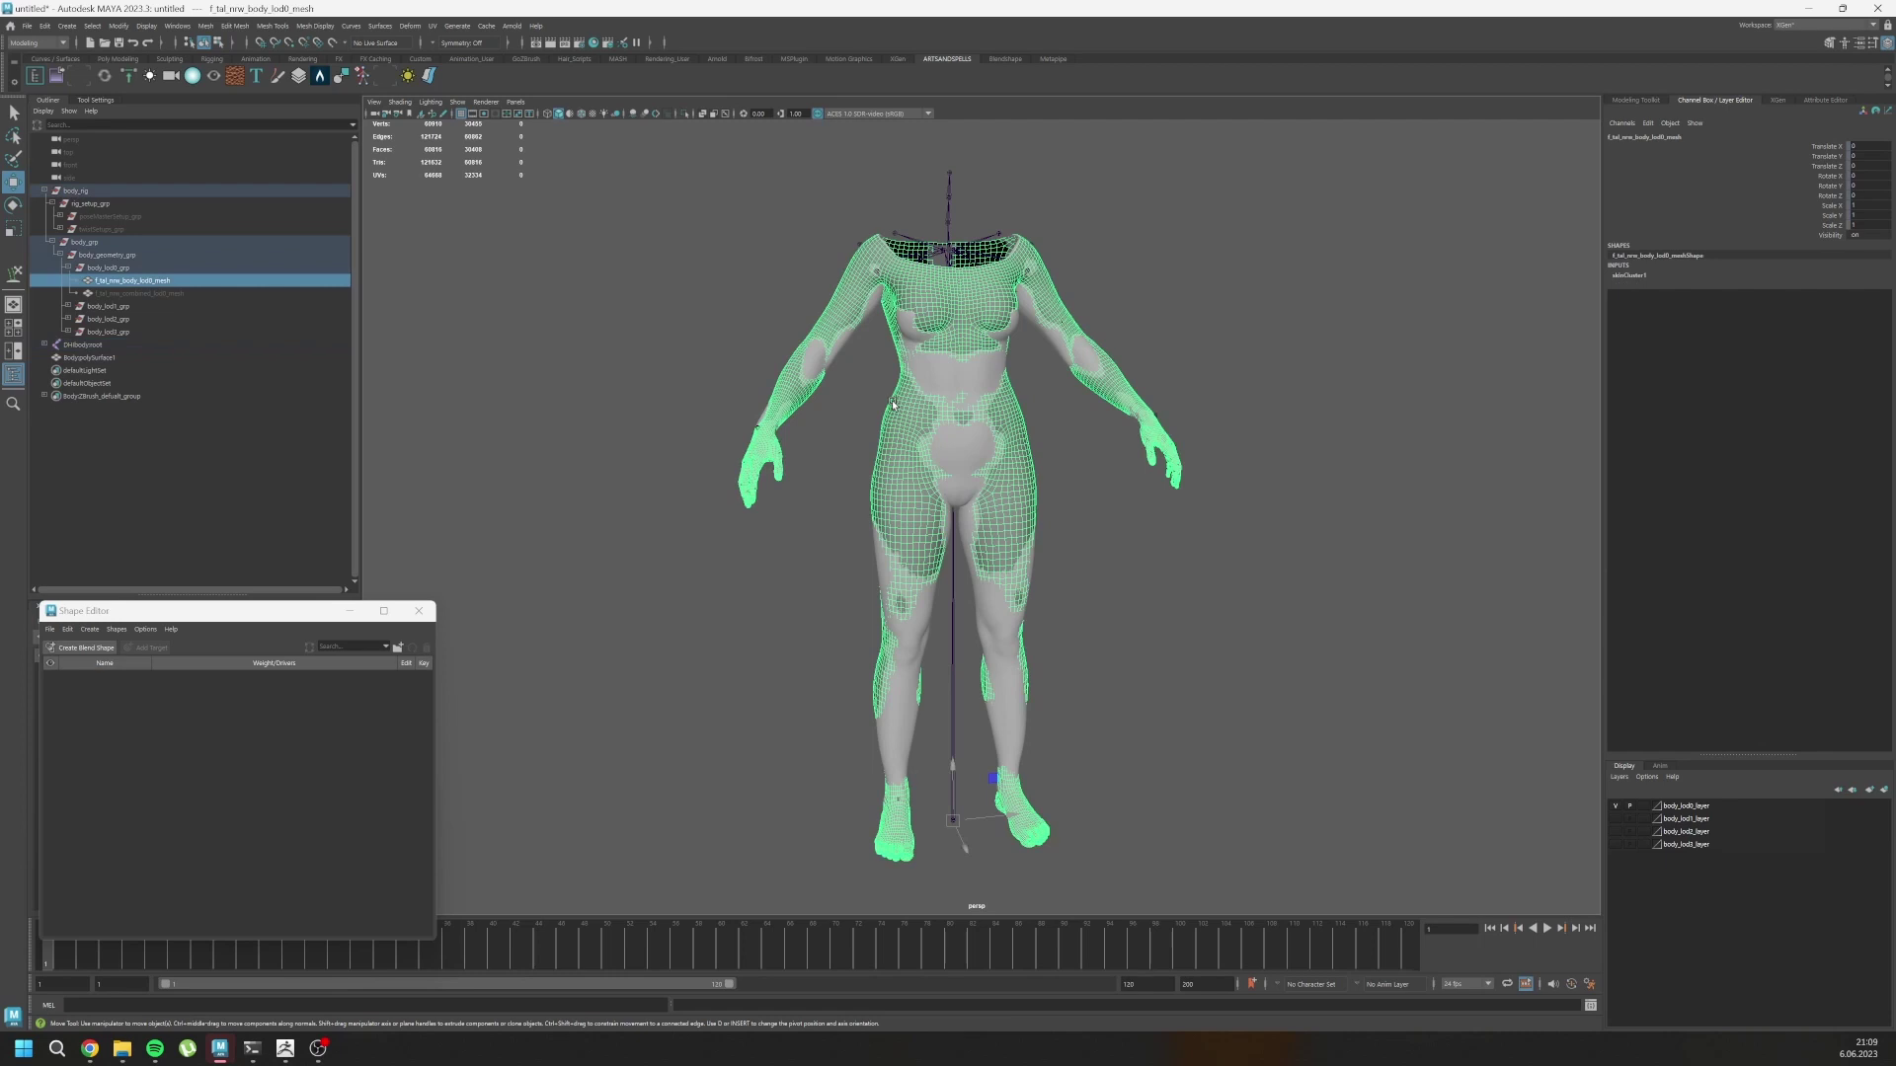
pyautogui.click(85, 648)
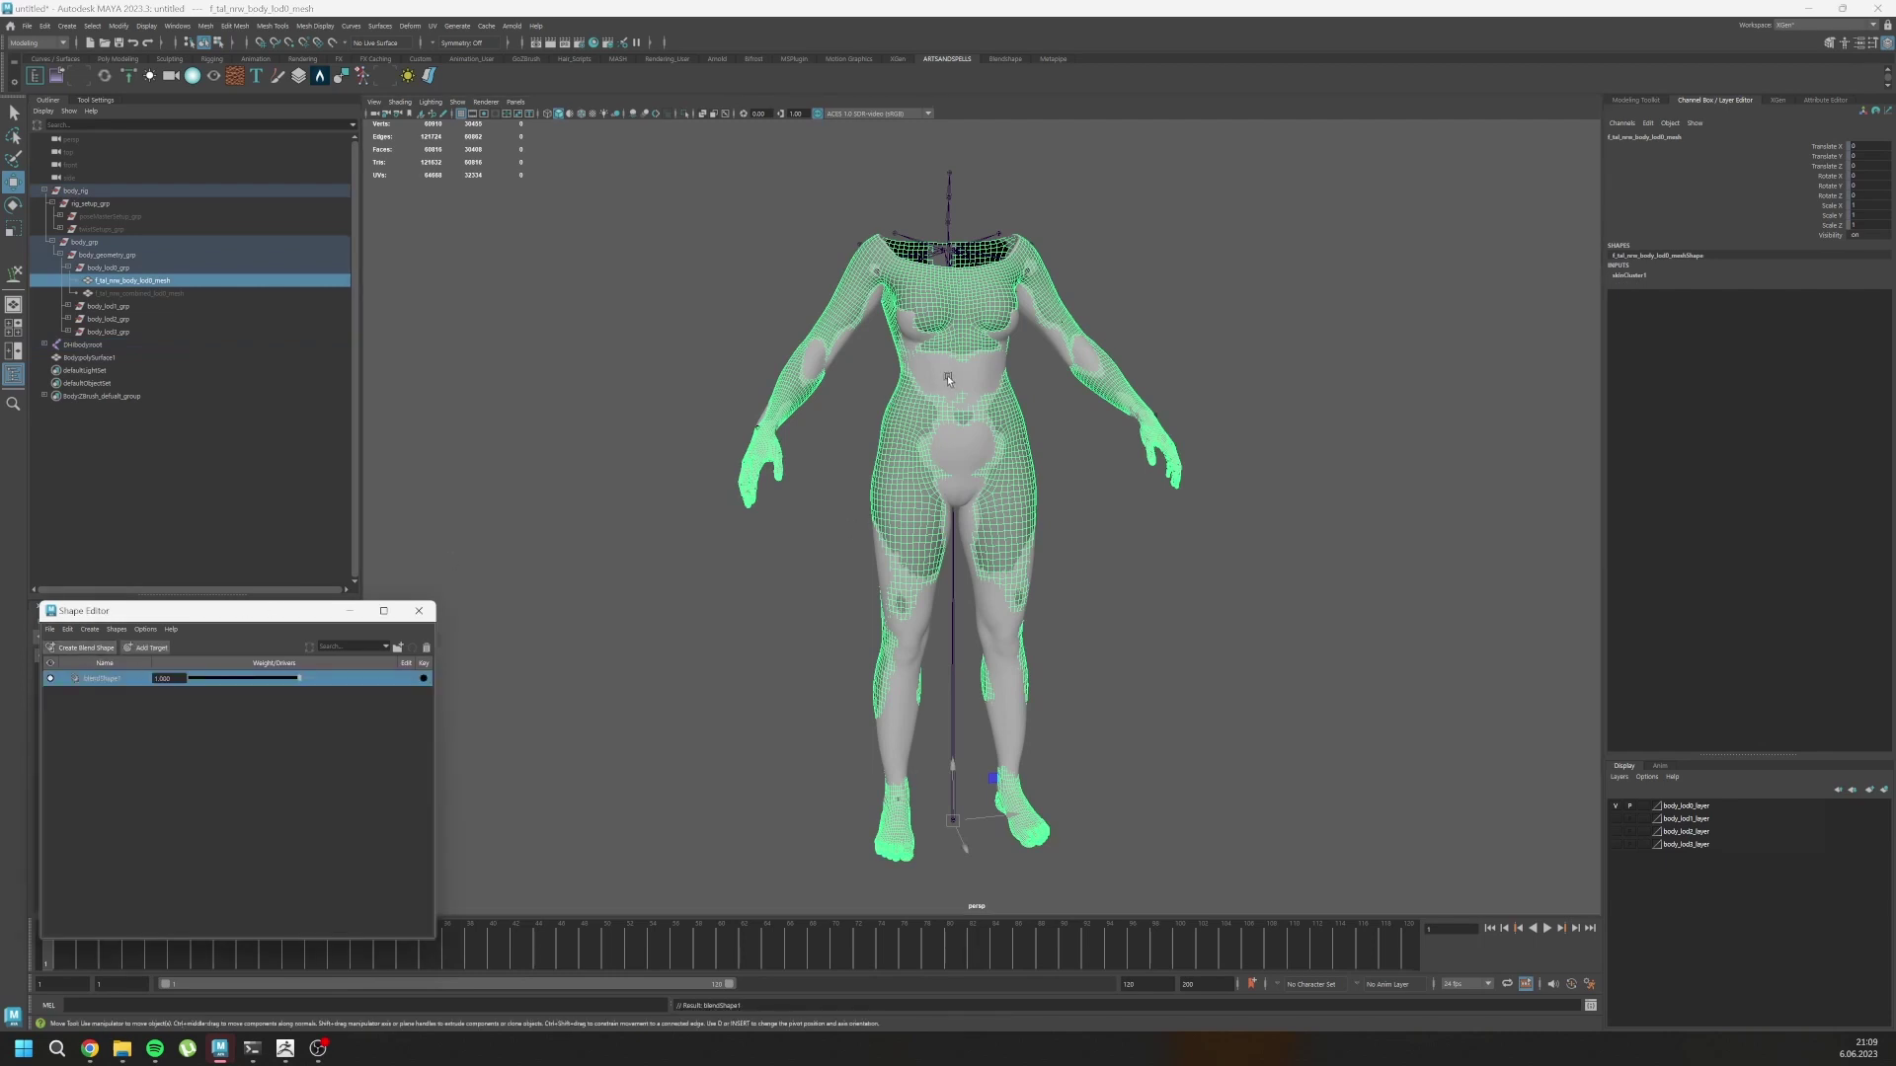
# Add the custom body as a blendShape1 target and apply full weight 1.
pyautogui.click(933, 378)
pyautogui.rightClick(103, 679)
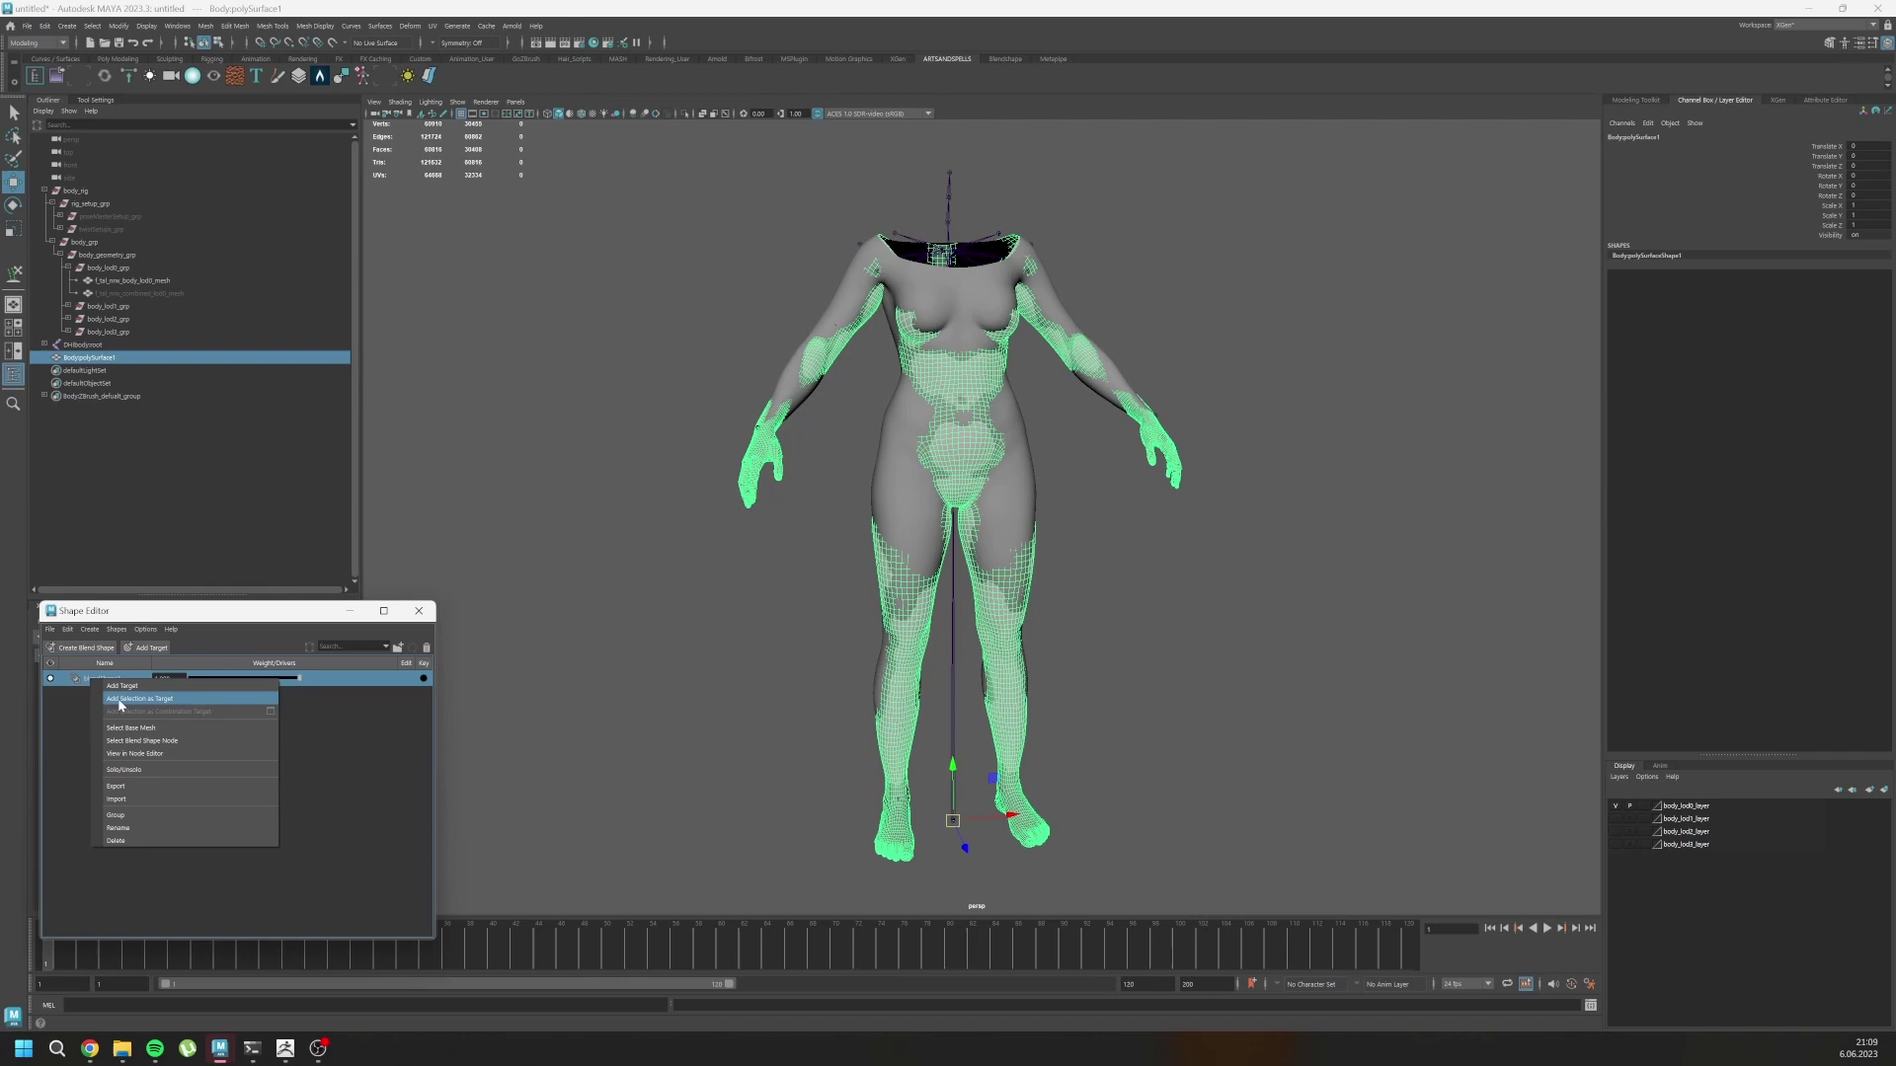
pyautogui.click(138, 699)
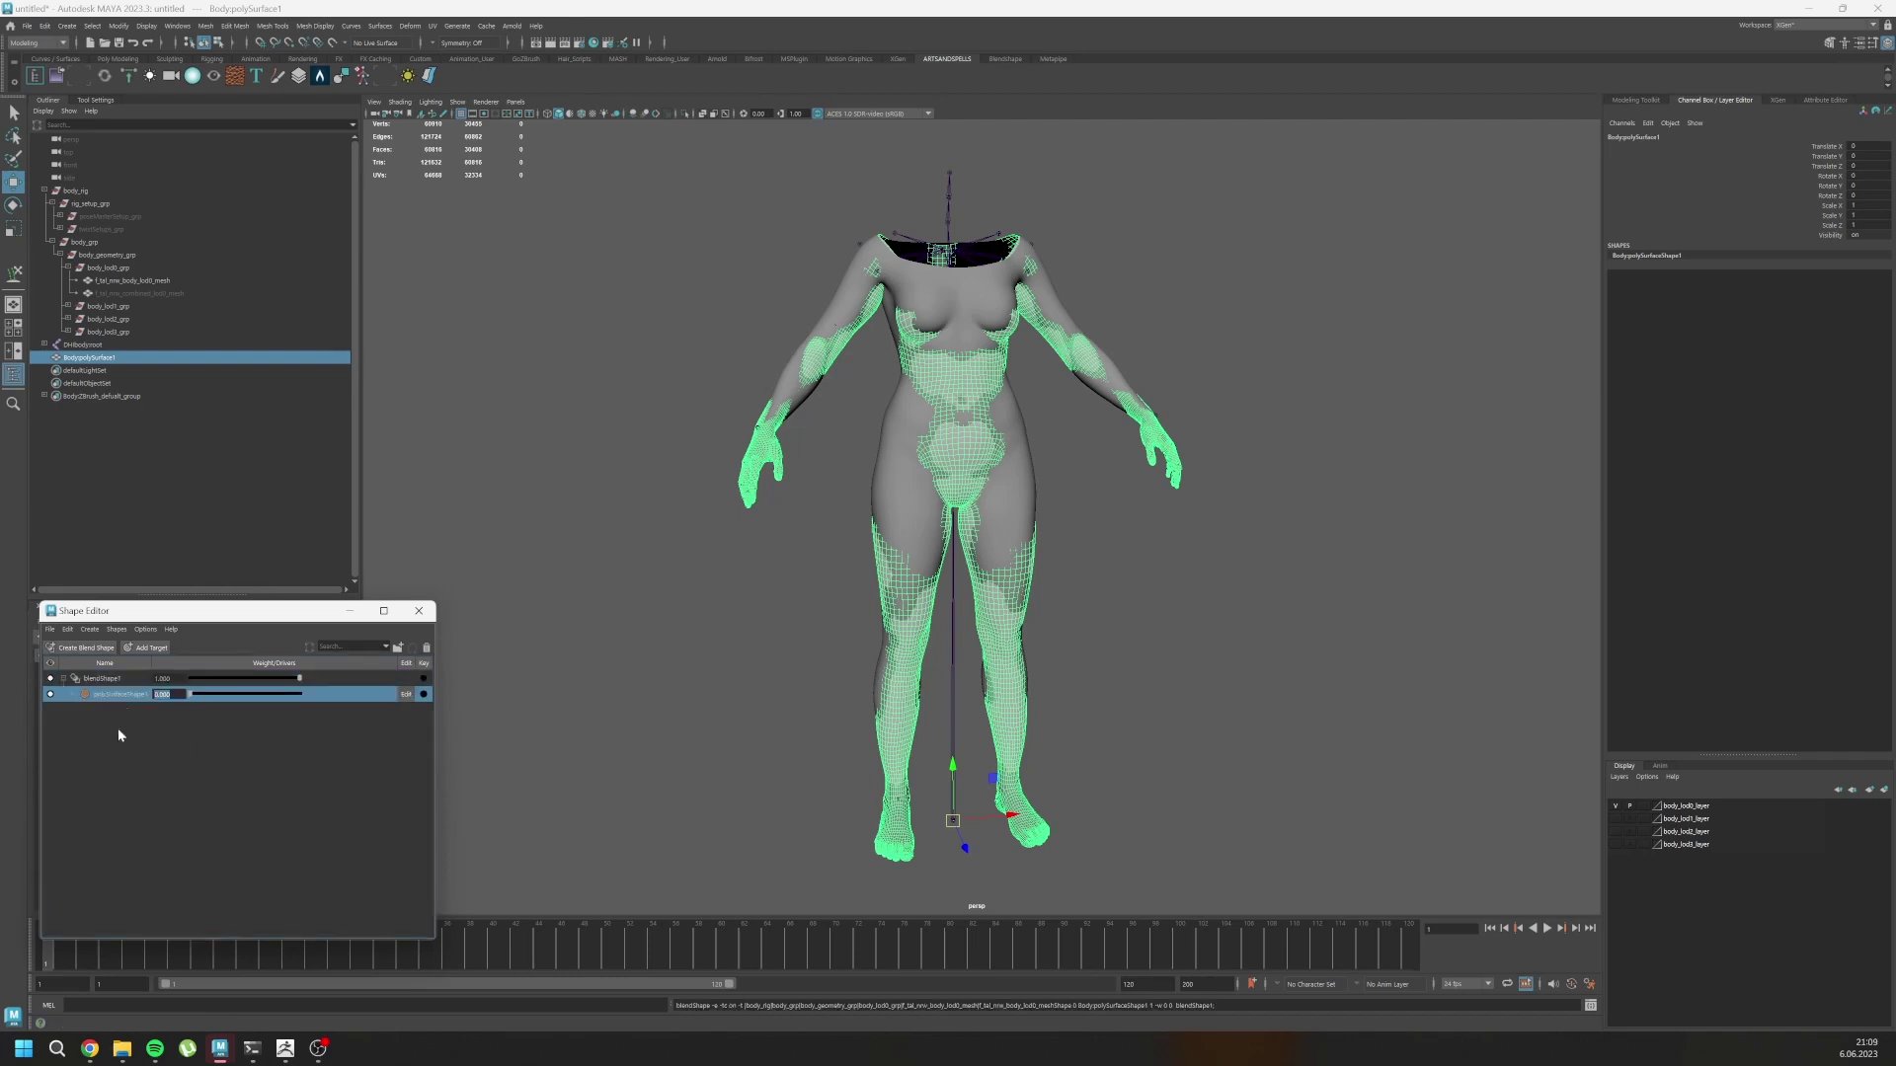
pyautogui.press('Return')
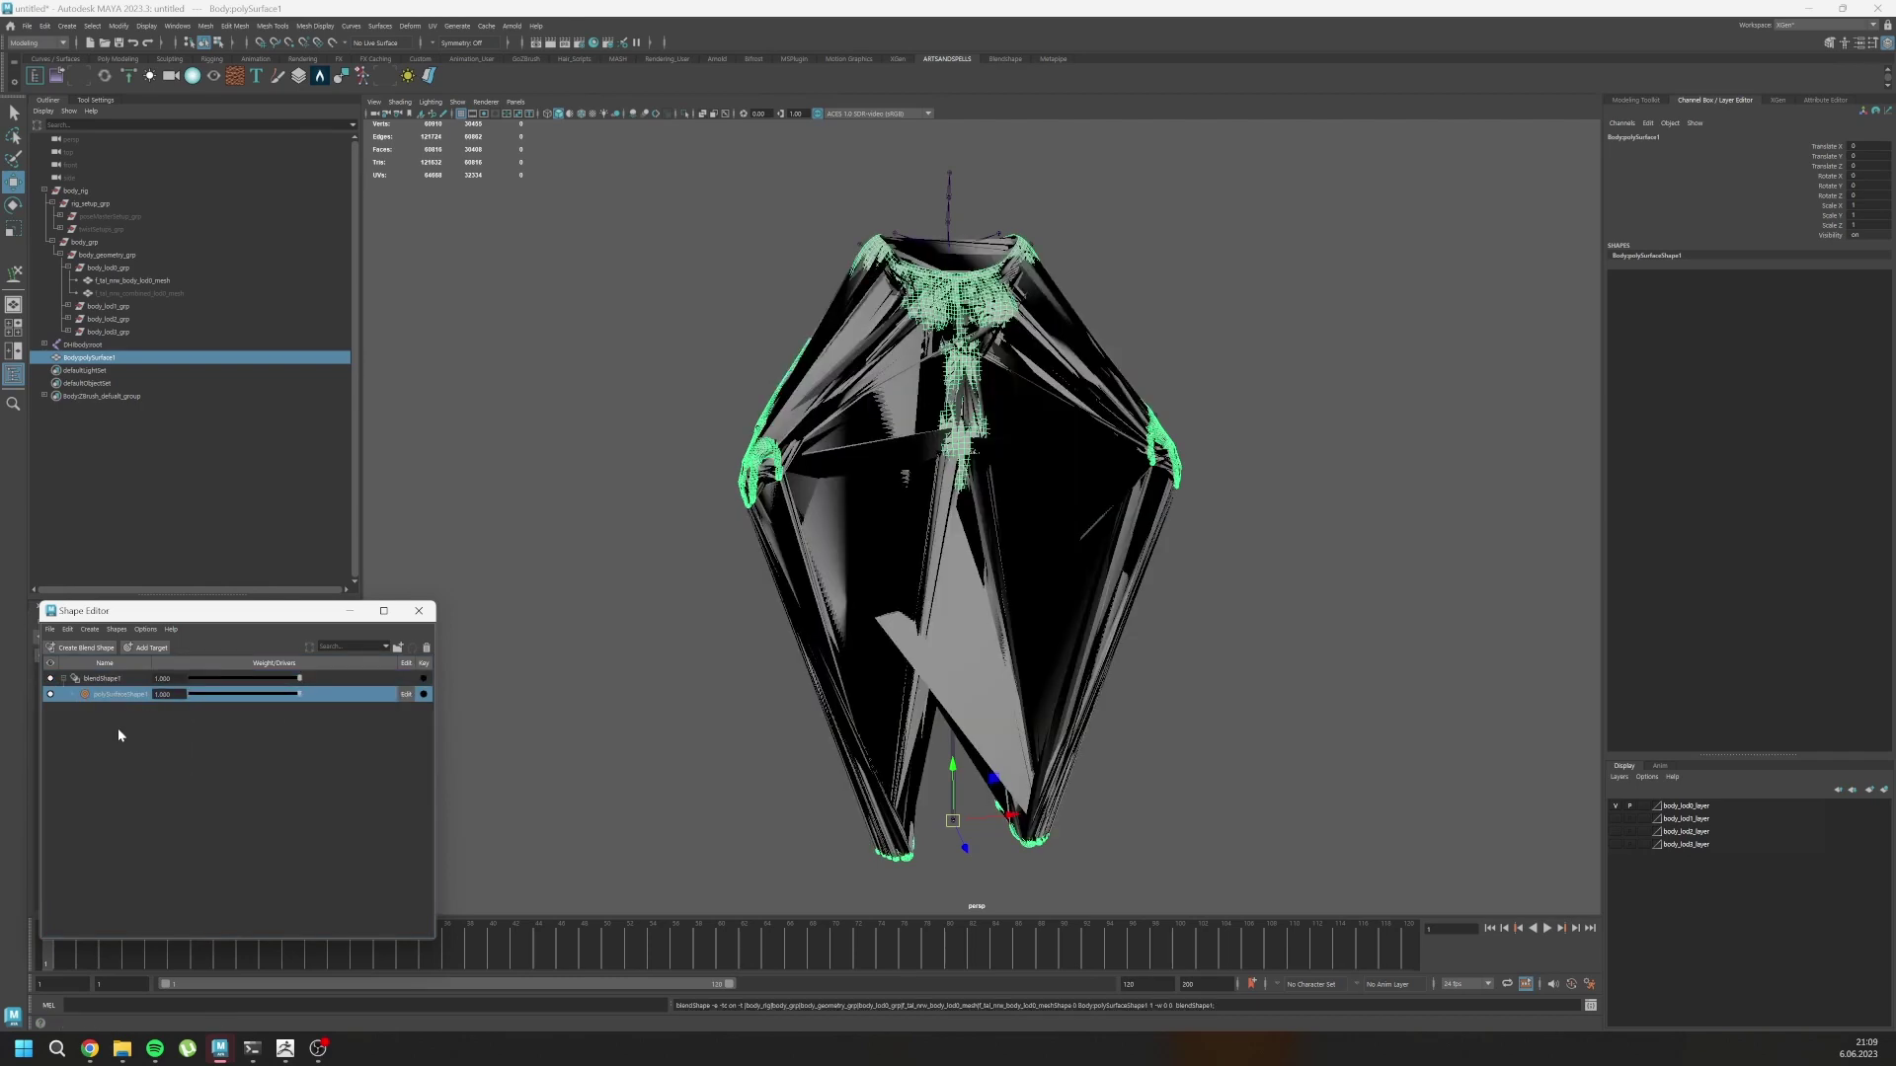
# Inspect the distorted body, then undo the target weight back to 0.
pyautogui.moveTo(981, 468)
pyautogui.keyDown('alt'); pyautogui.mouseDown()
pyautogui.moveTo(725, 482)
pyautogui.moveTo(962, 484)
pyautogui.mouseUp(); pyautogui.keyUp('alt')
pyautogui.keyDown('alt'); pyautogui.moveTo(923, 498); pyautogui.dragTo(862, 491, button='middle'); pyautogui.keyUp('alt')
pyautogui.keyDown('alt'); pyautogui.moveTo(861, 491); pyautogui.dragTo(923, 498); pyautogui.keyUp('alt')
pyautogui.click(1231, 633)
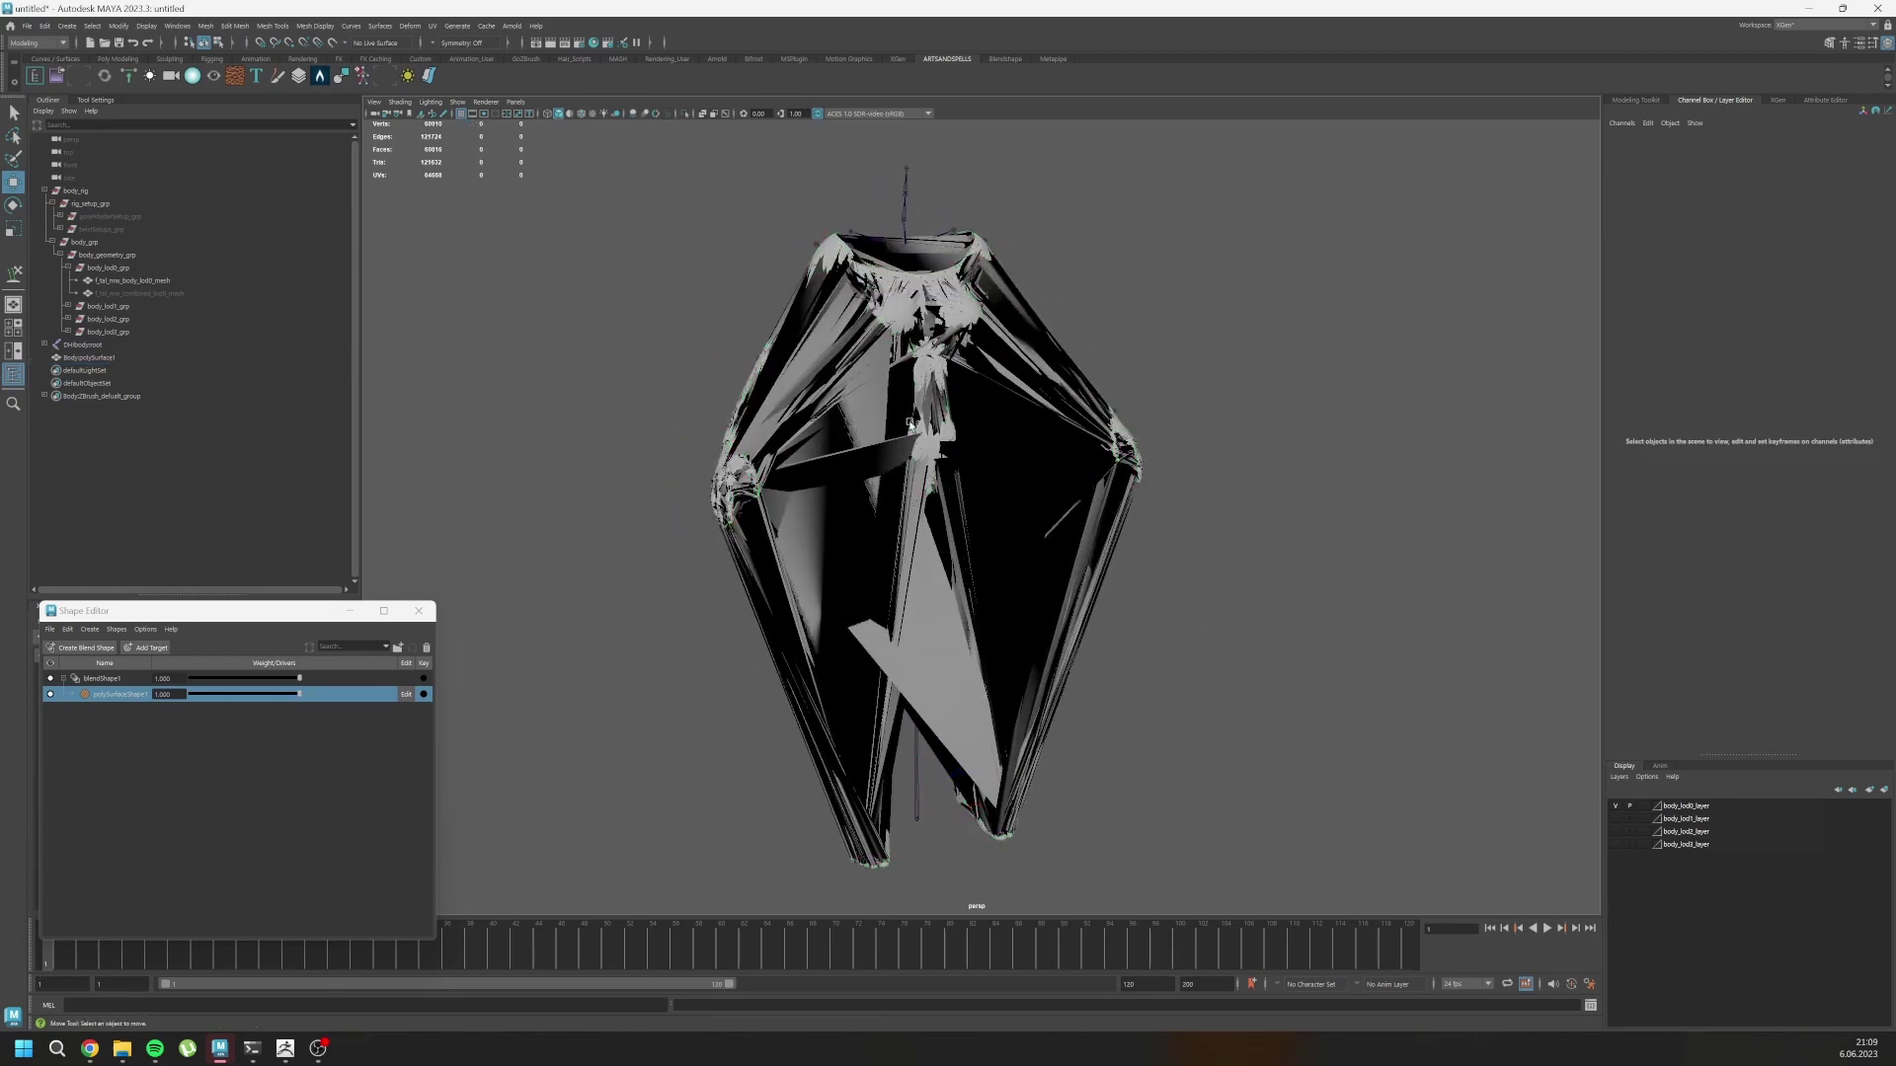
pyautogui.hotkey('ctrl', 'z')
pyautogui.hotkey('ctrl', 'z')
pyautogui.scroll(3, 869, 347)
pyautogui.keyDown('alt'); pyautogui.moveTo(853, 346); pyautogui.dragTo(842, 459, button='middle'); pyautogui.keyUp('alt')
# Reselect the MetaHuman body mesh.
pyautogui.click(838, 455)
pyautogui.click(855, 445)
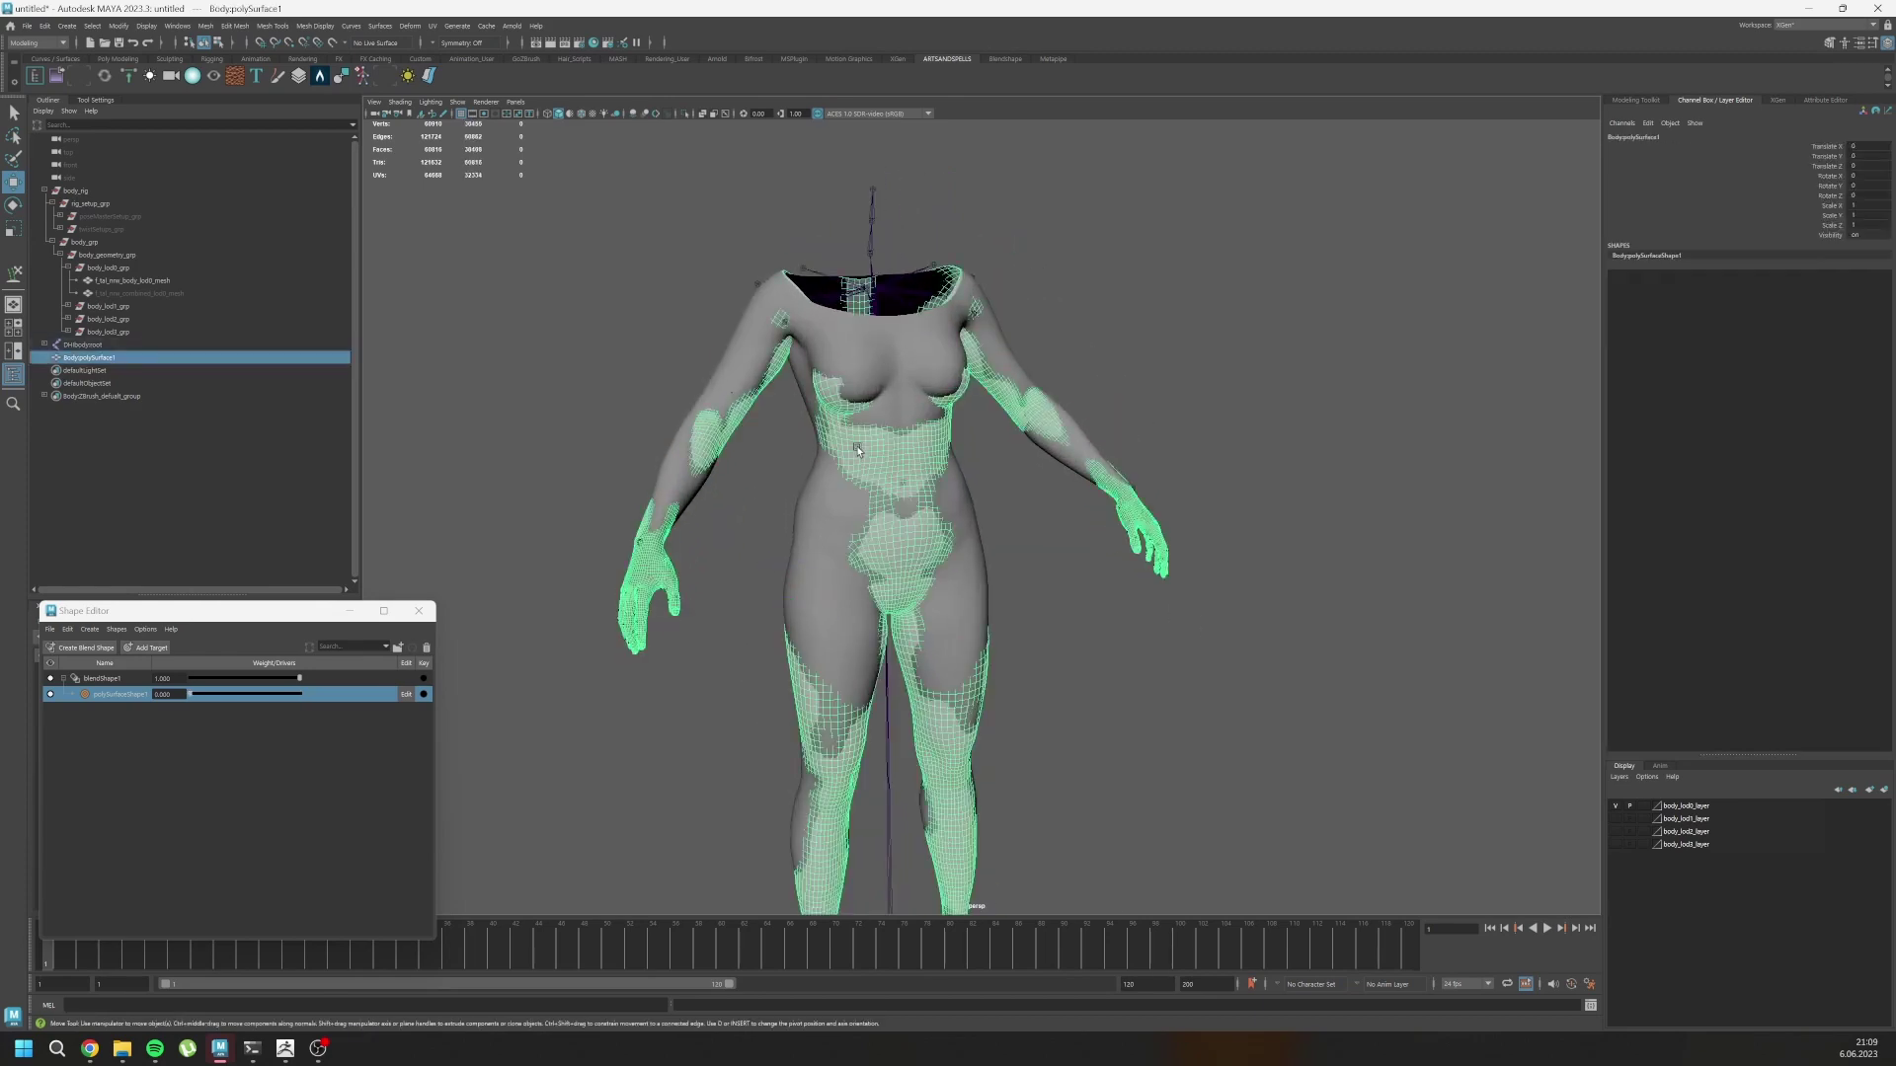
pyautogui.click(810, 483)
pyautogui.click(851, 450)
pyautogui.click(958, 441)
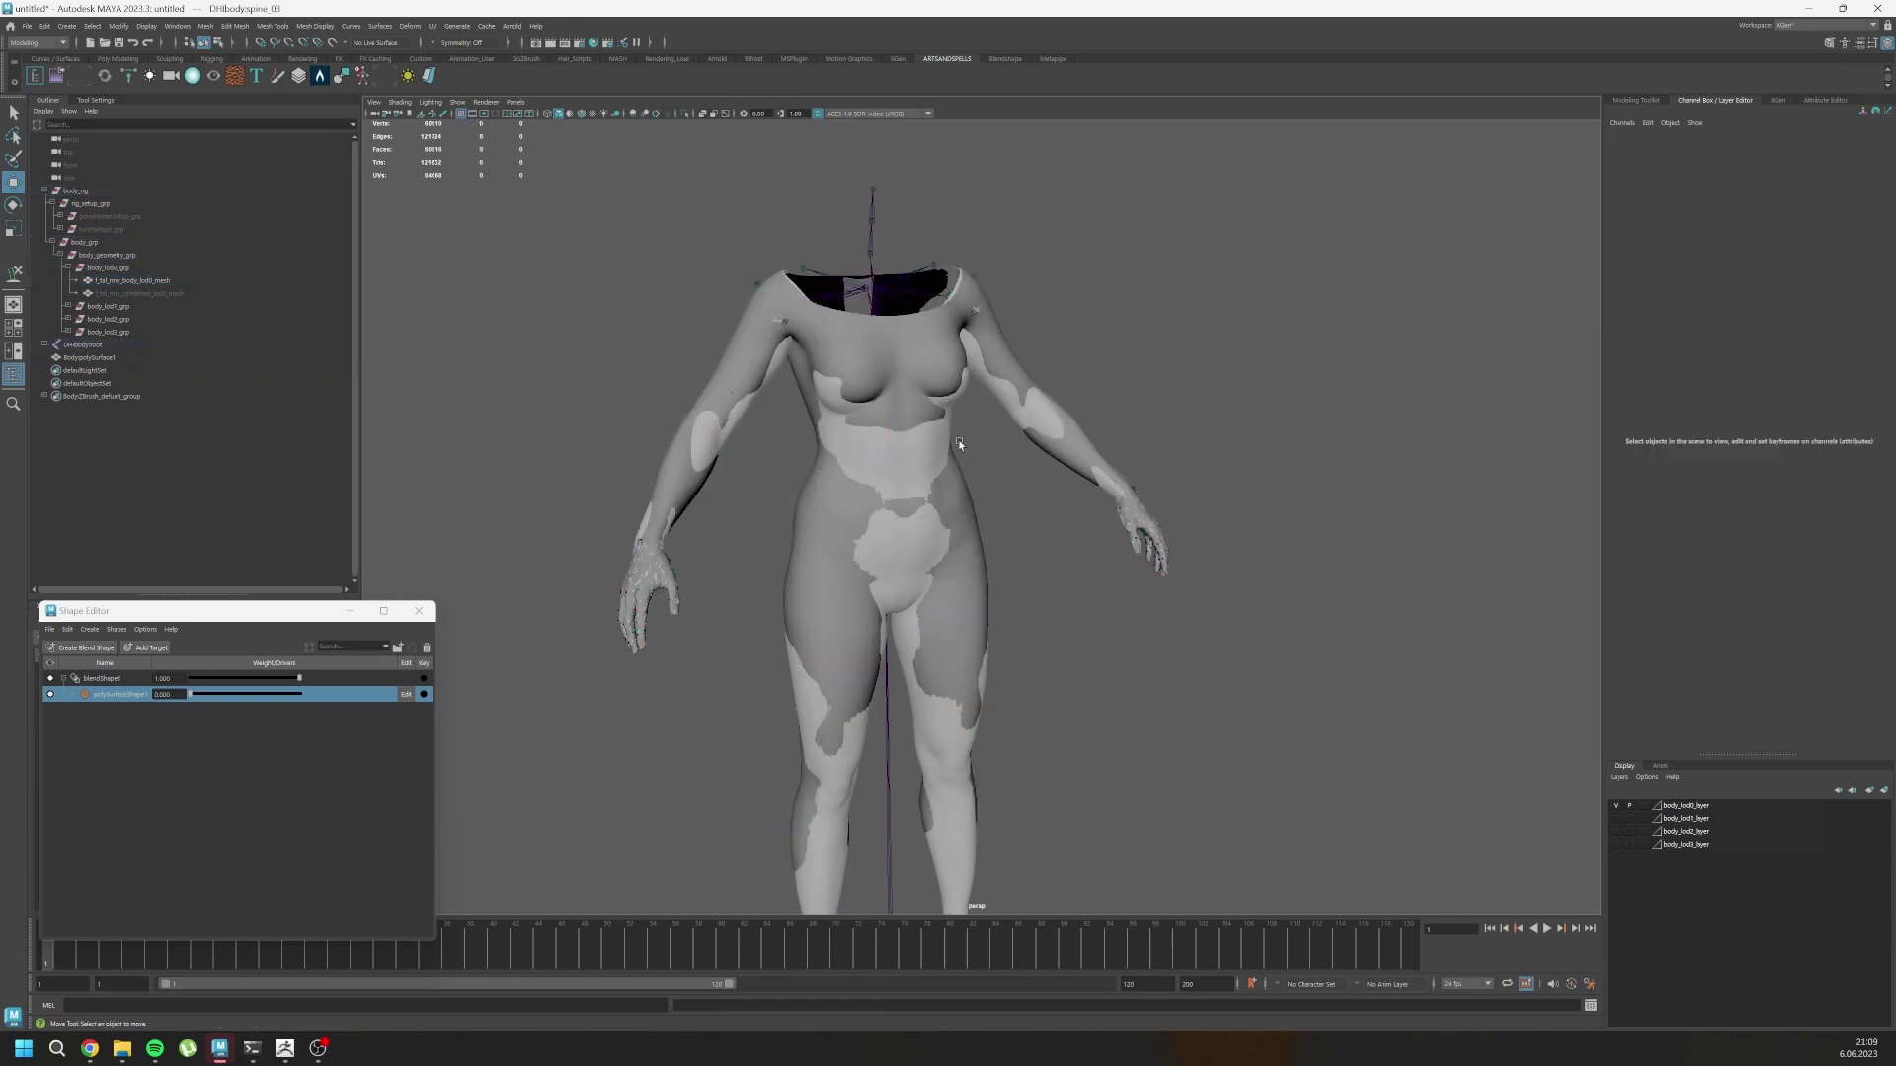
pyautogui.click(957, 484)
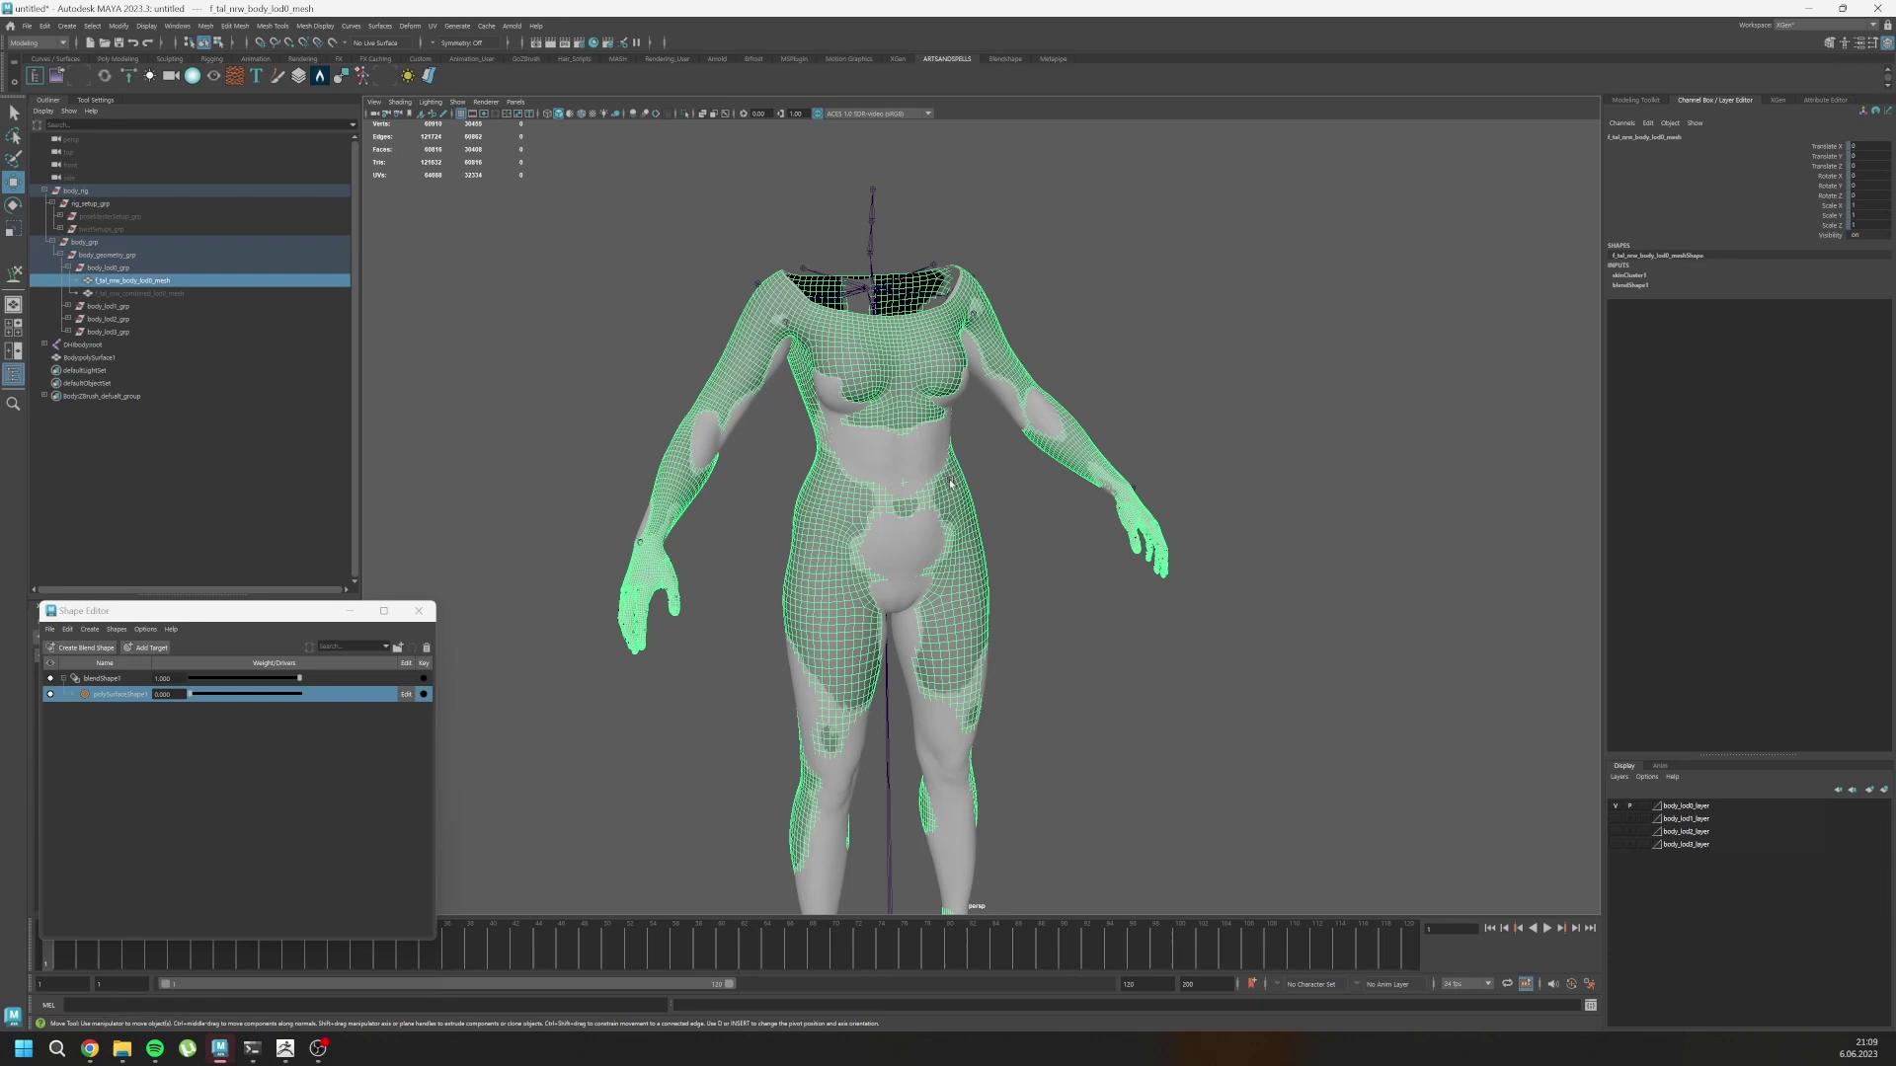
# Select the custom body then the MetaHuman body and apply Transfer Attributes with UV sample space.
pyautogui.keyDown('alt'); pyautogui.moveTo(950, 483); pyautogui.dragTo(926, 453); pyautogui.keyUp('alt')
pyautogui.scroll(-2, 926, 453)
pyautogui.click(932, 451)
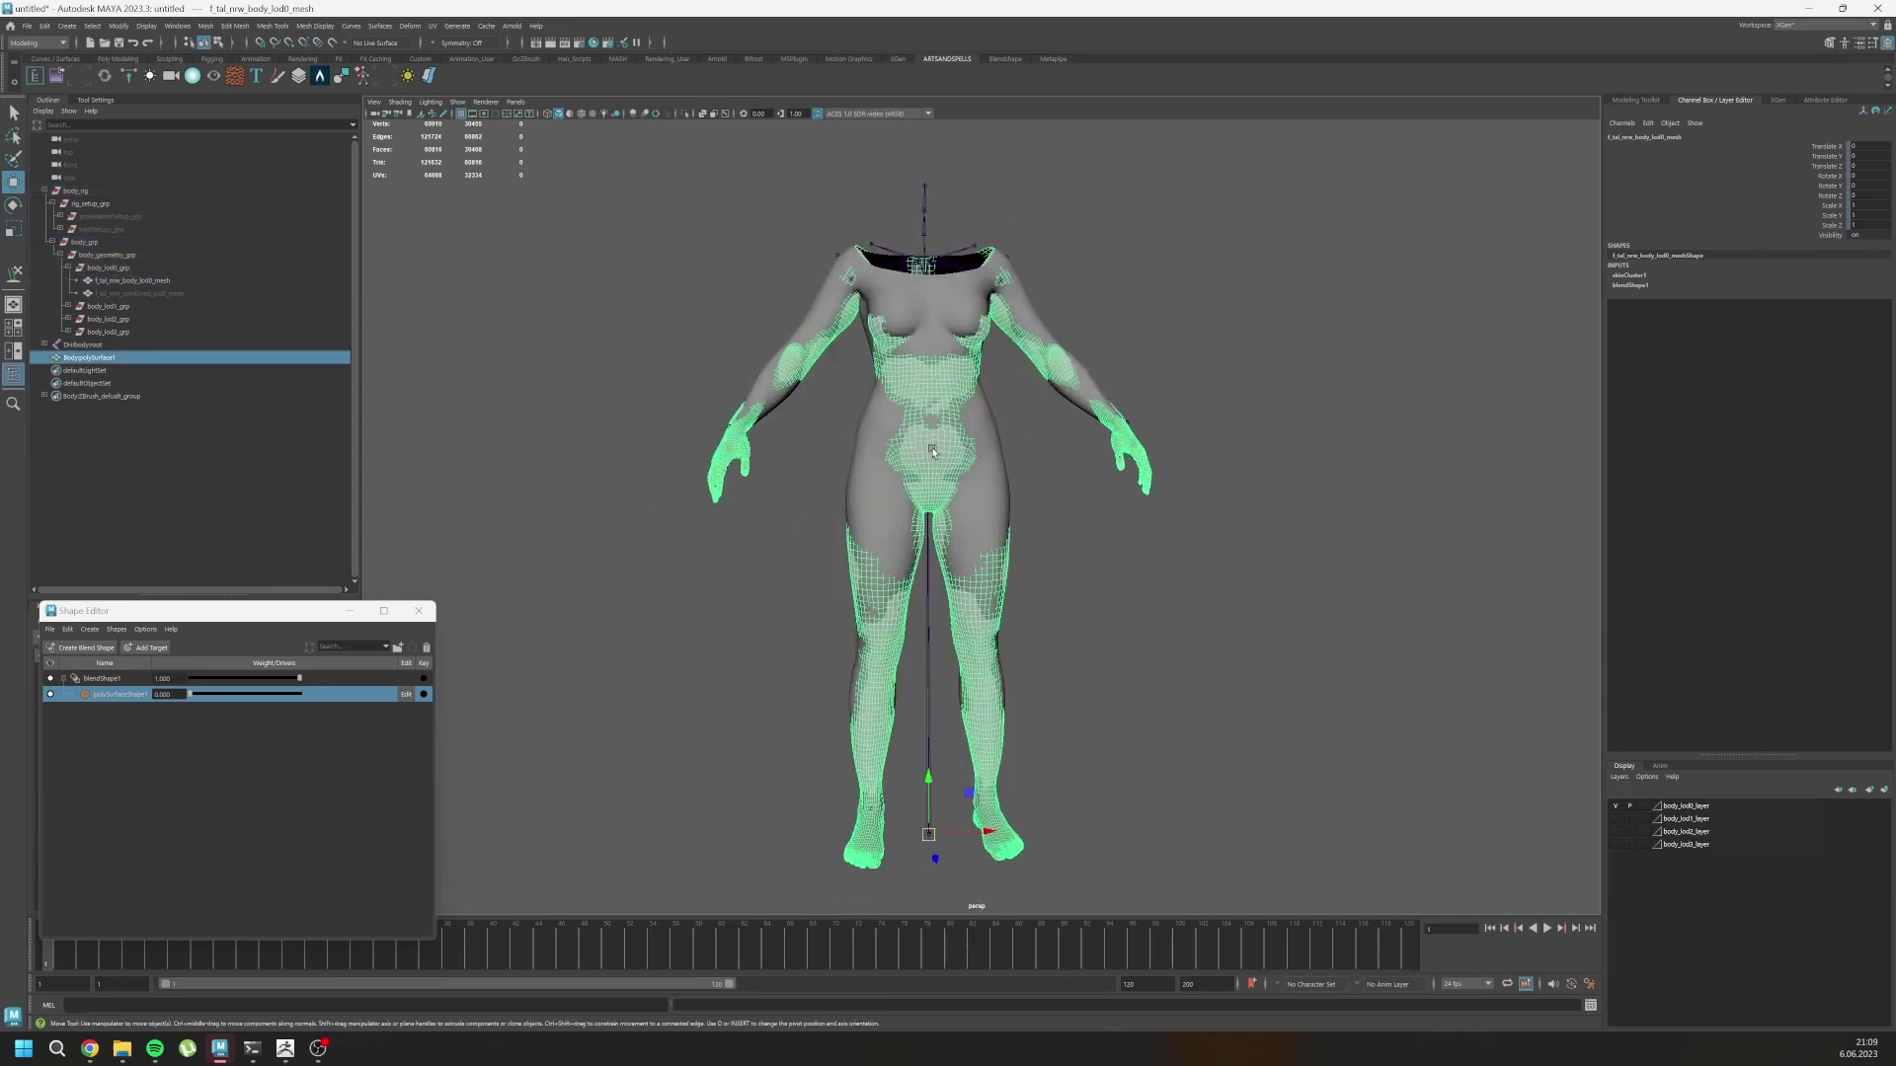
pyautogui.keyDown('shift'); pyautogui.click(864, 438); pyautogui.keyUp('shift')
pyautogui.click(206, 26)
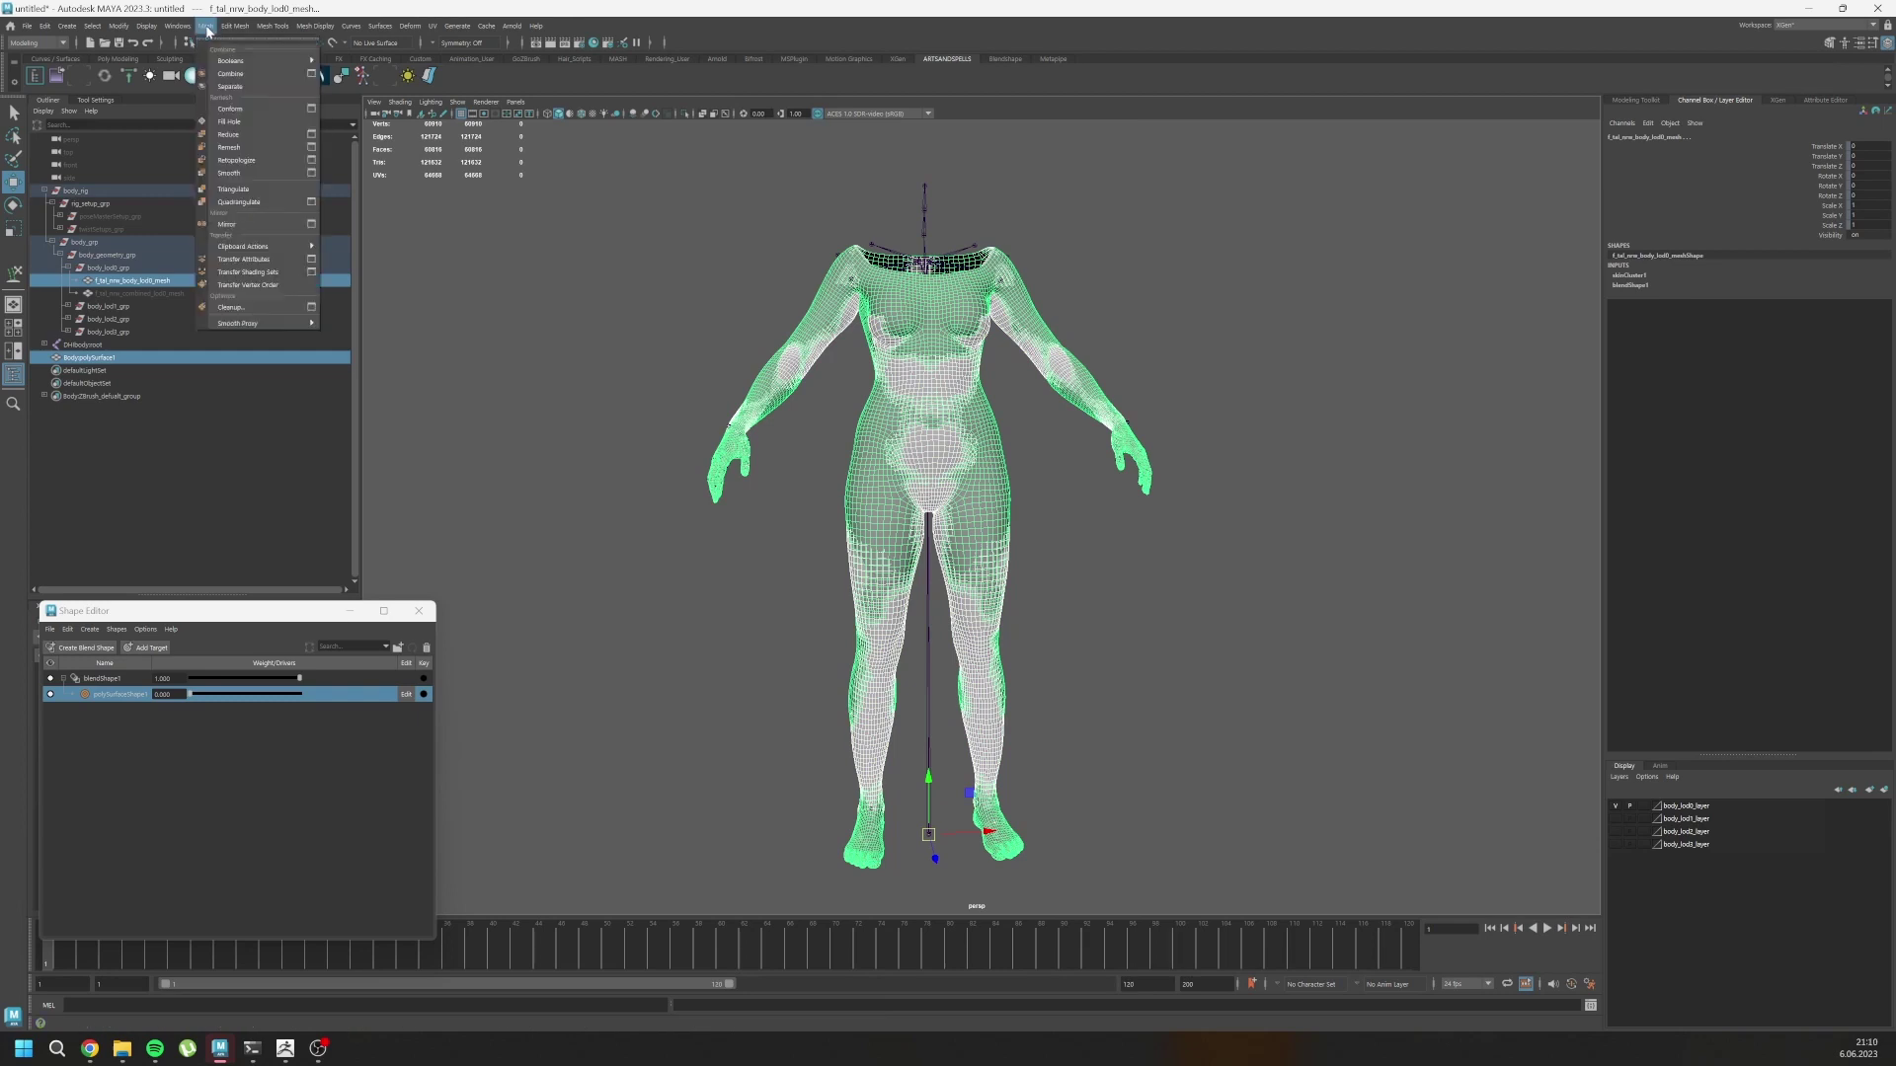
pyautogui.click(312, 260)
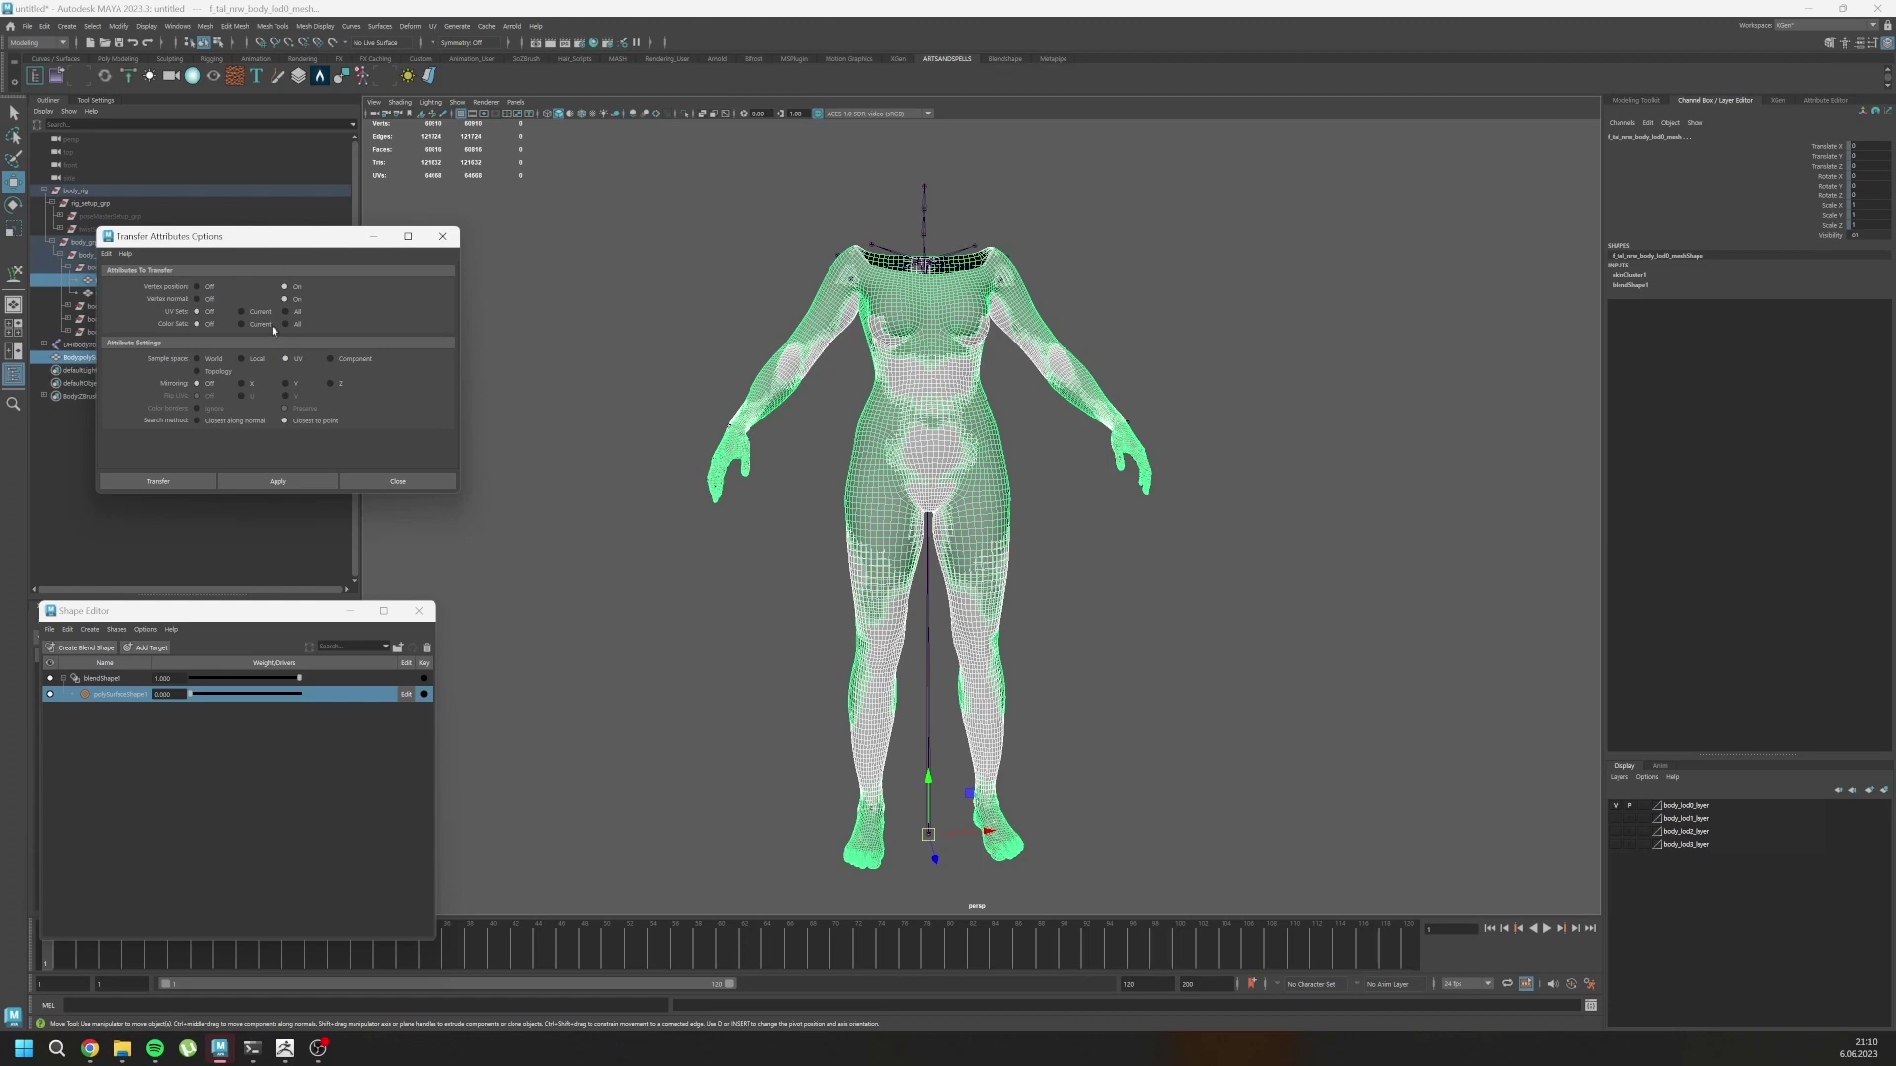
pyautogui.click(269, 483)
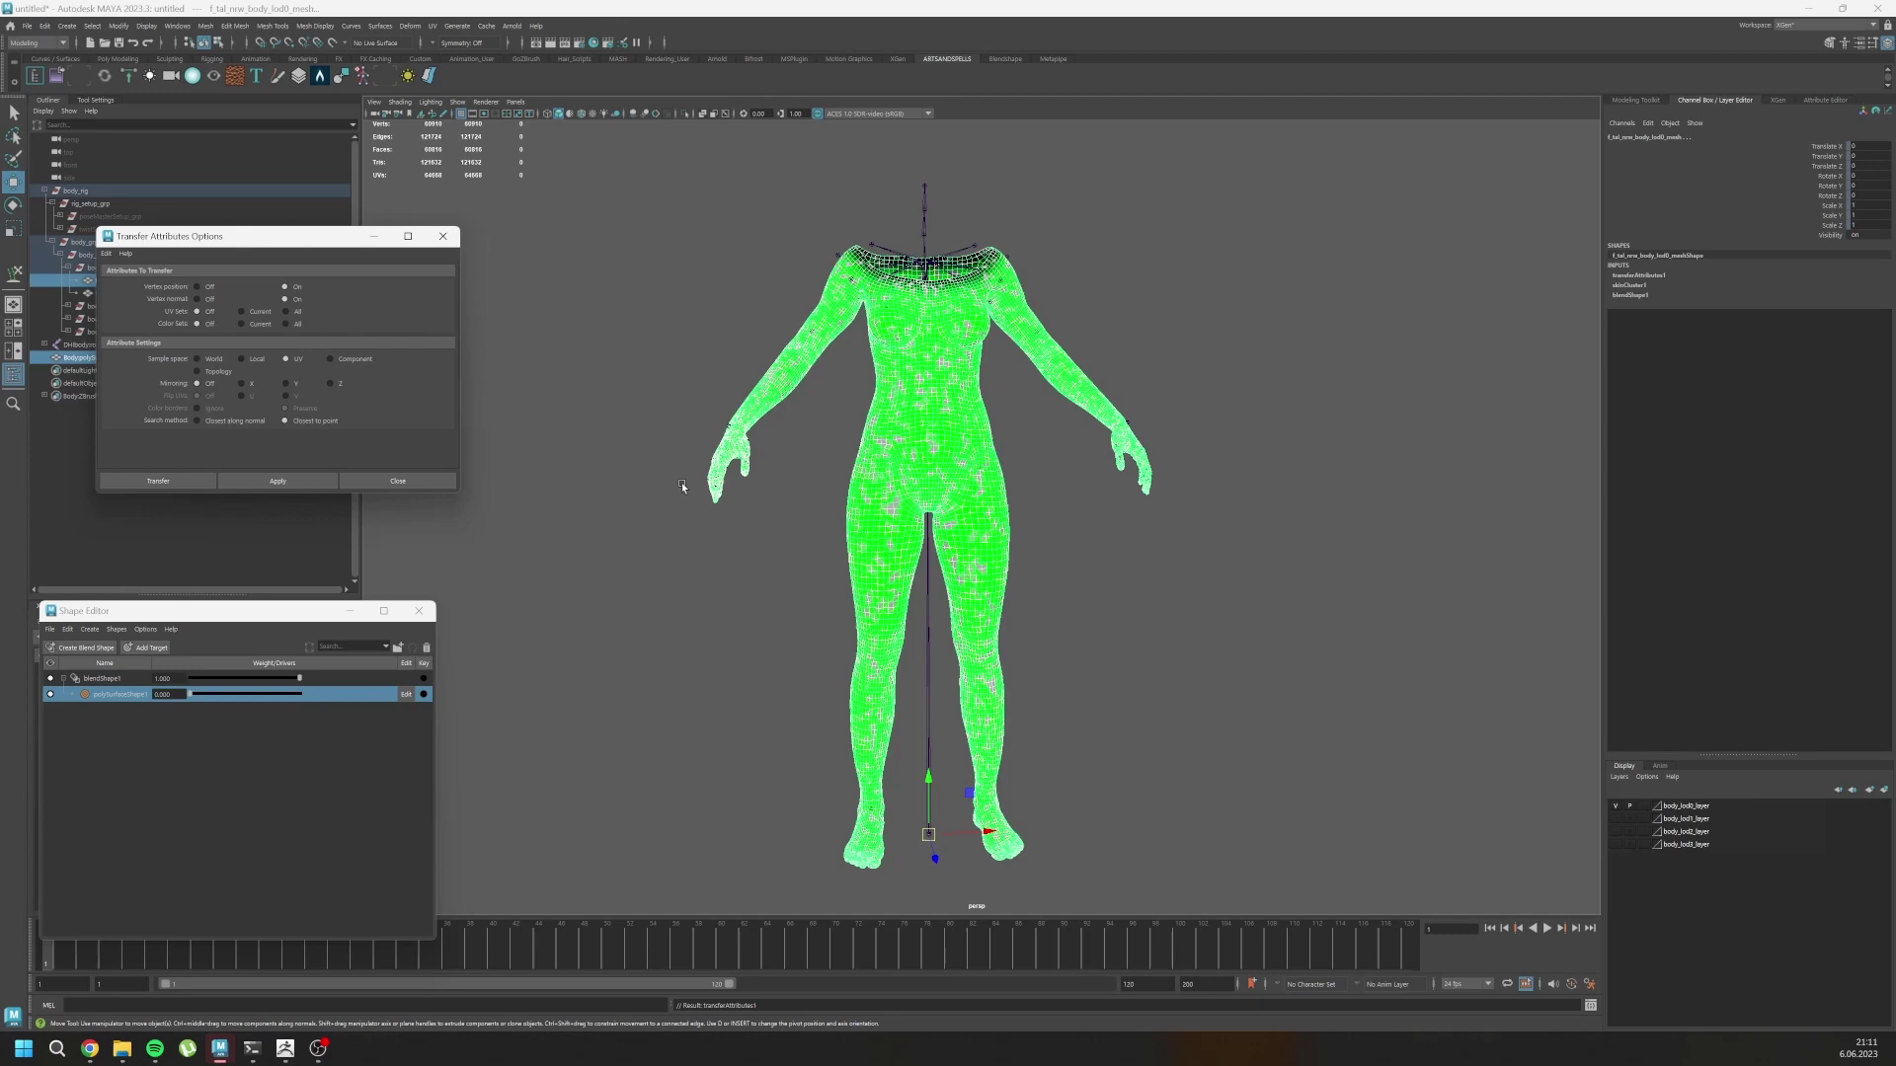
# Export the selected MetaHuman body mesh as Bodyttt.obj.
pyautogui.scroll(2, 921, 381)
pyautogui.scroll(3, 921, 381)
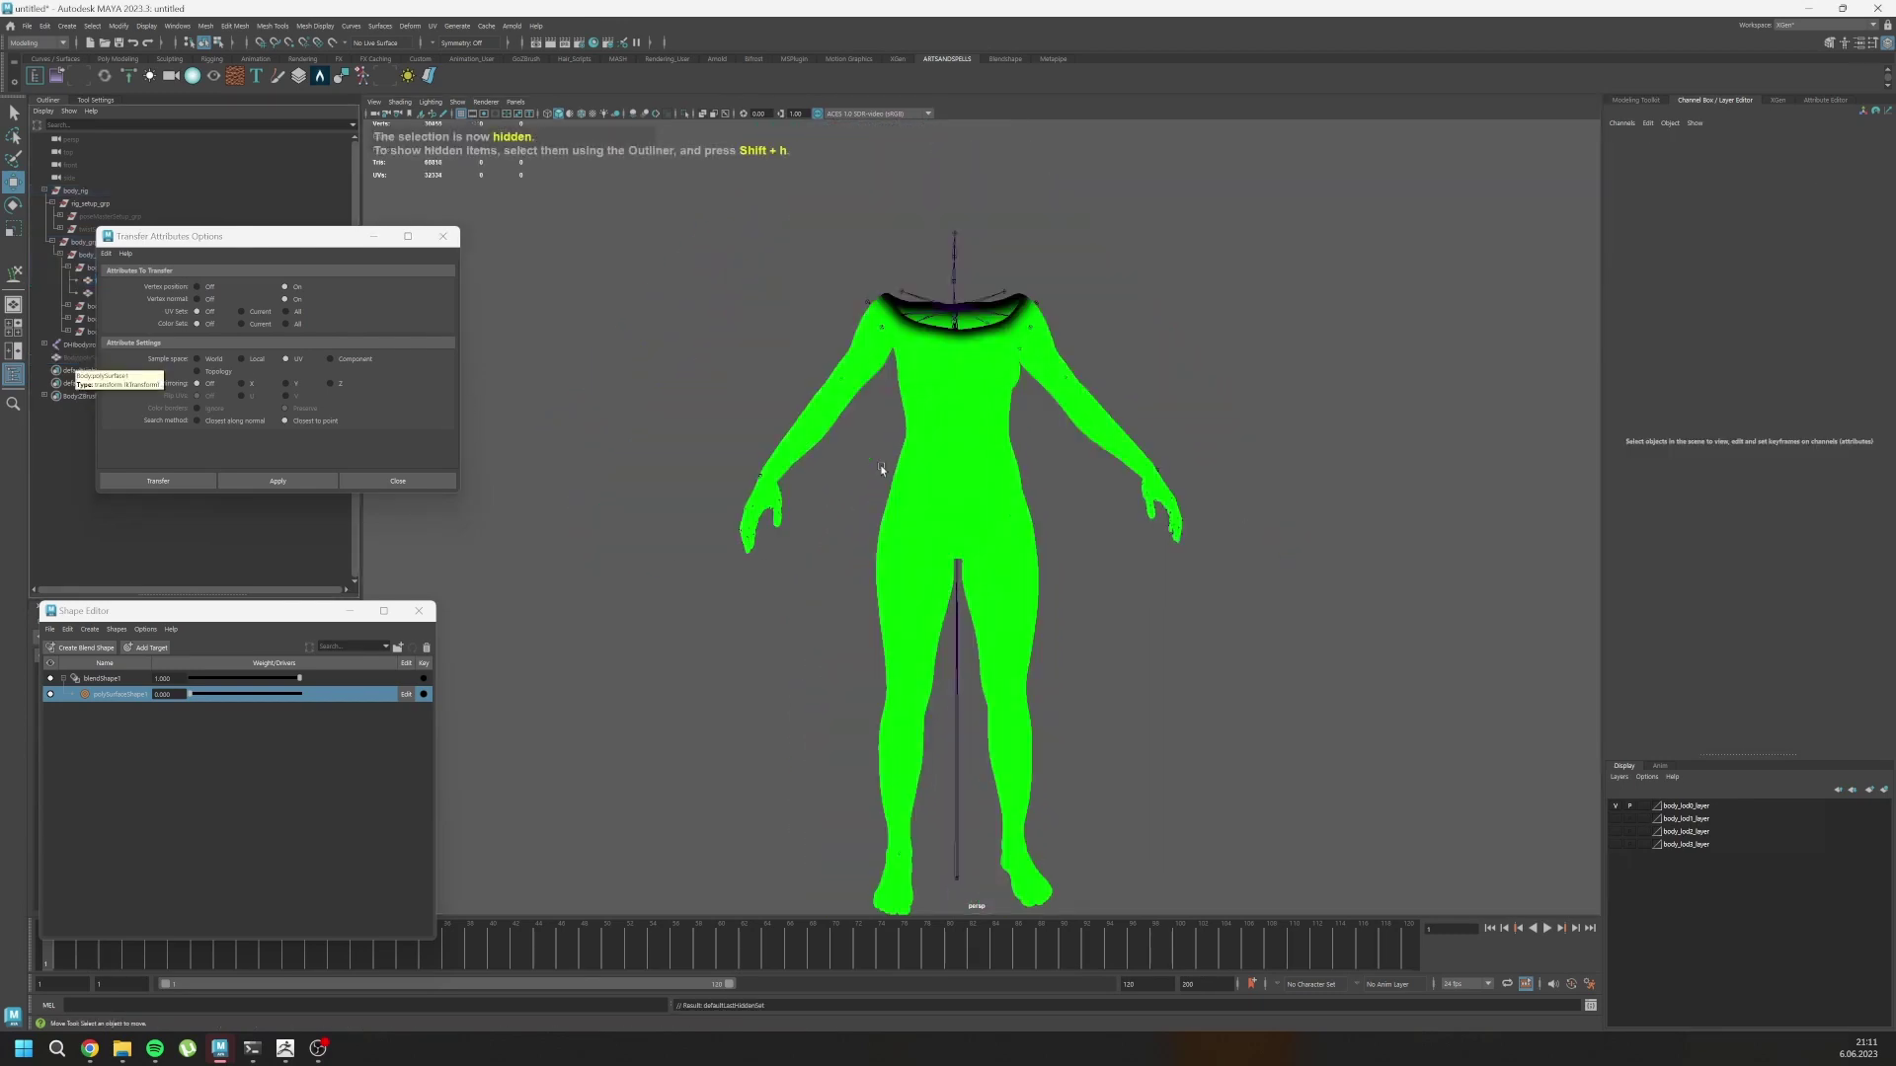
pyautogui.scroll(4, 947, 438)
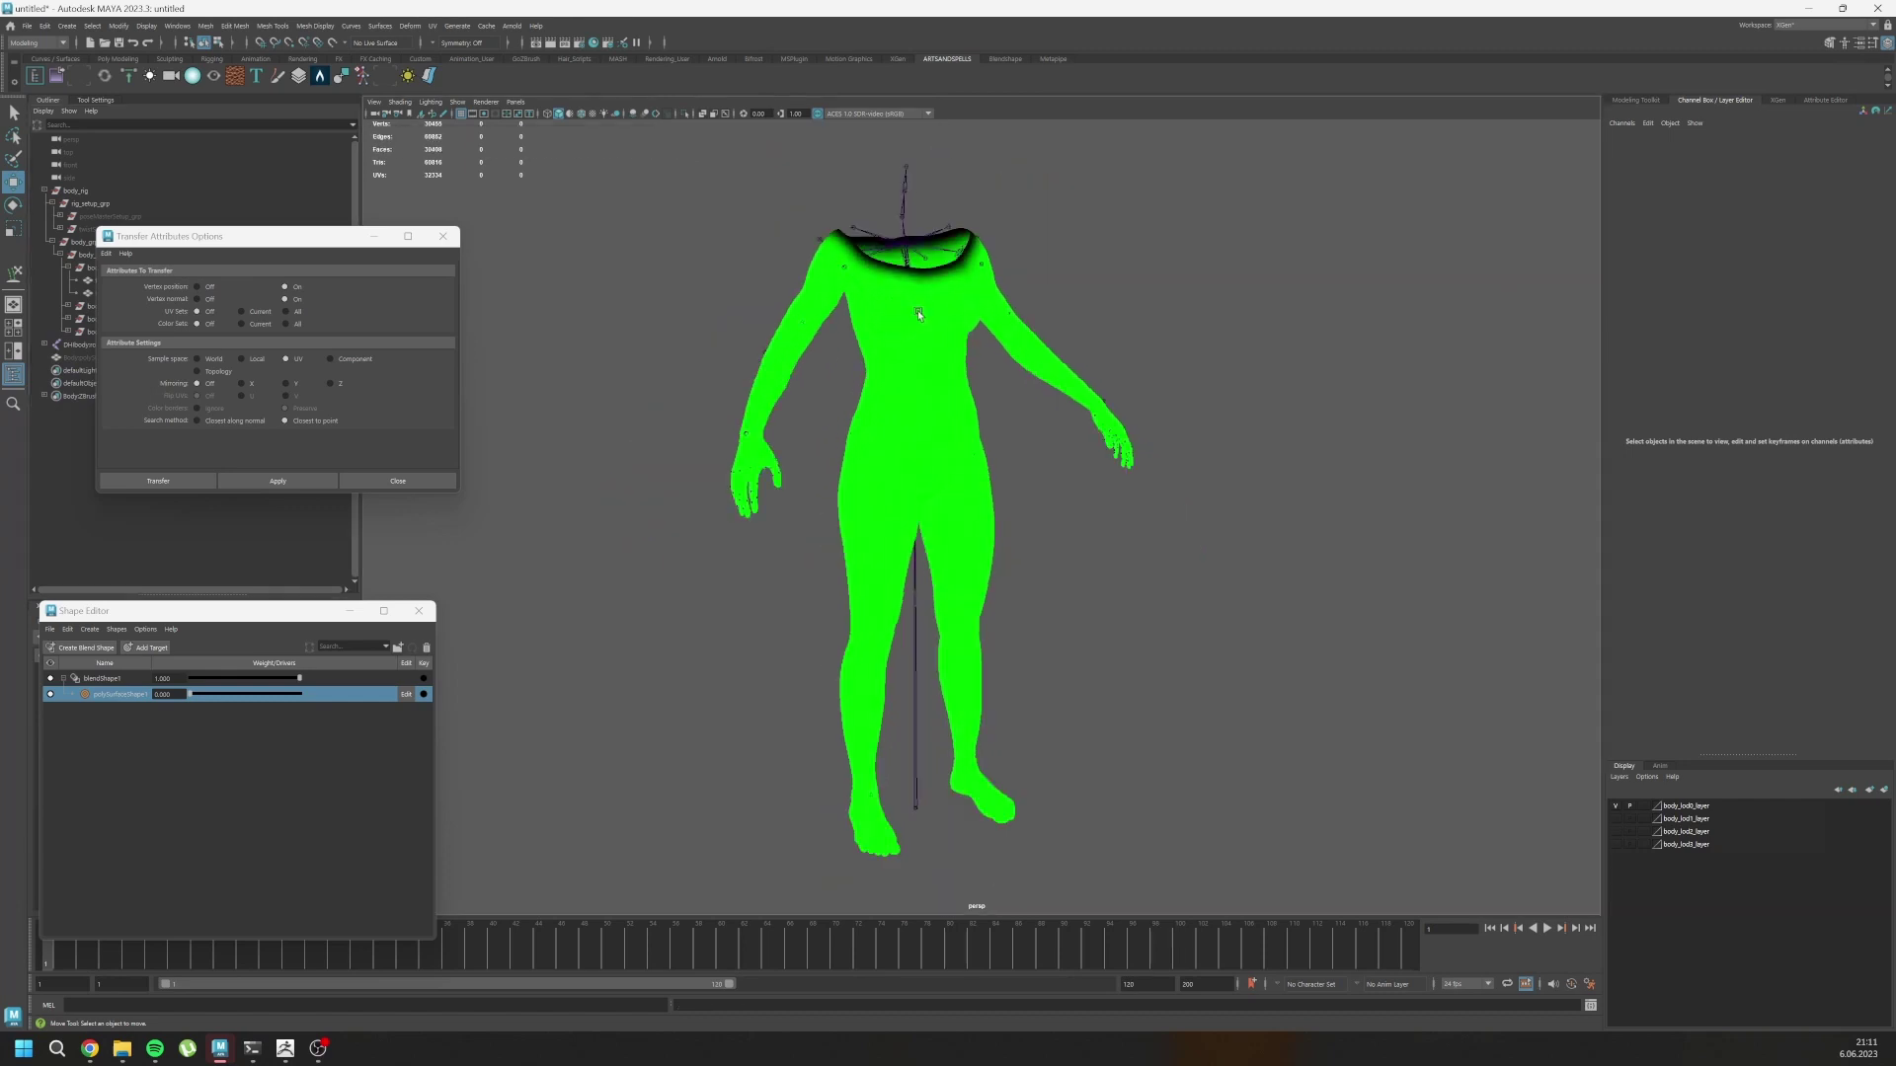
pyautogui.click(917, 310)
pyautogui.click(27, 25)
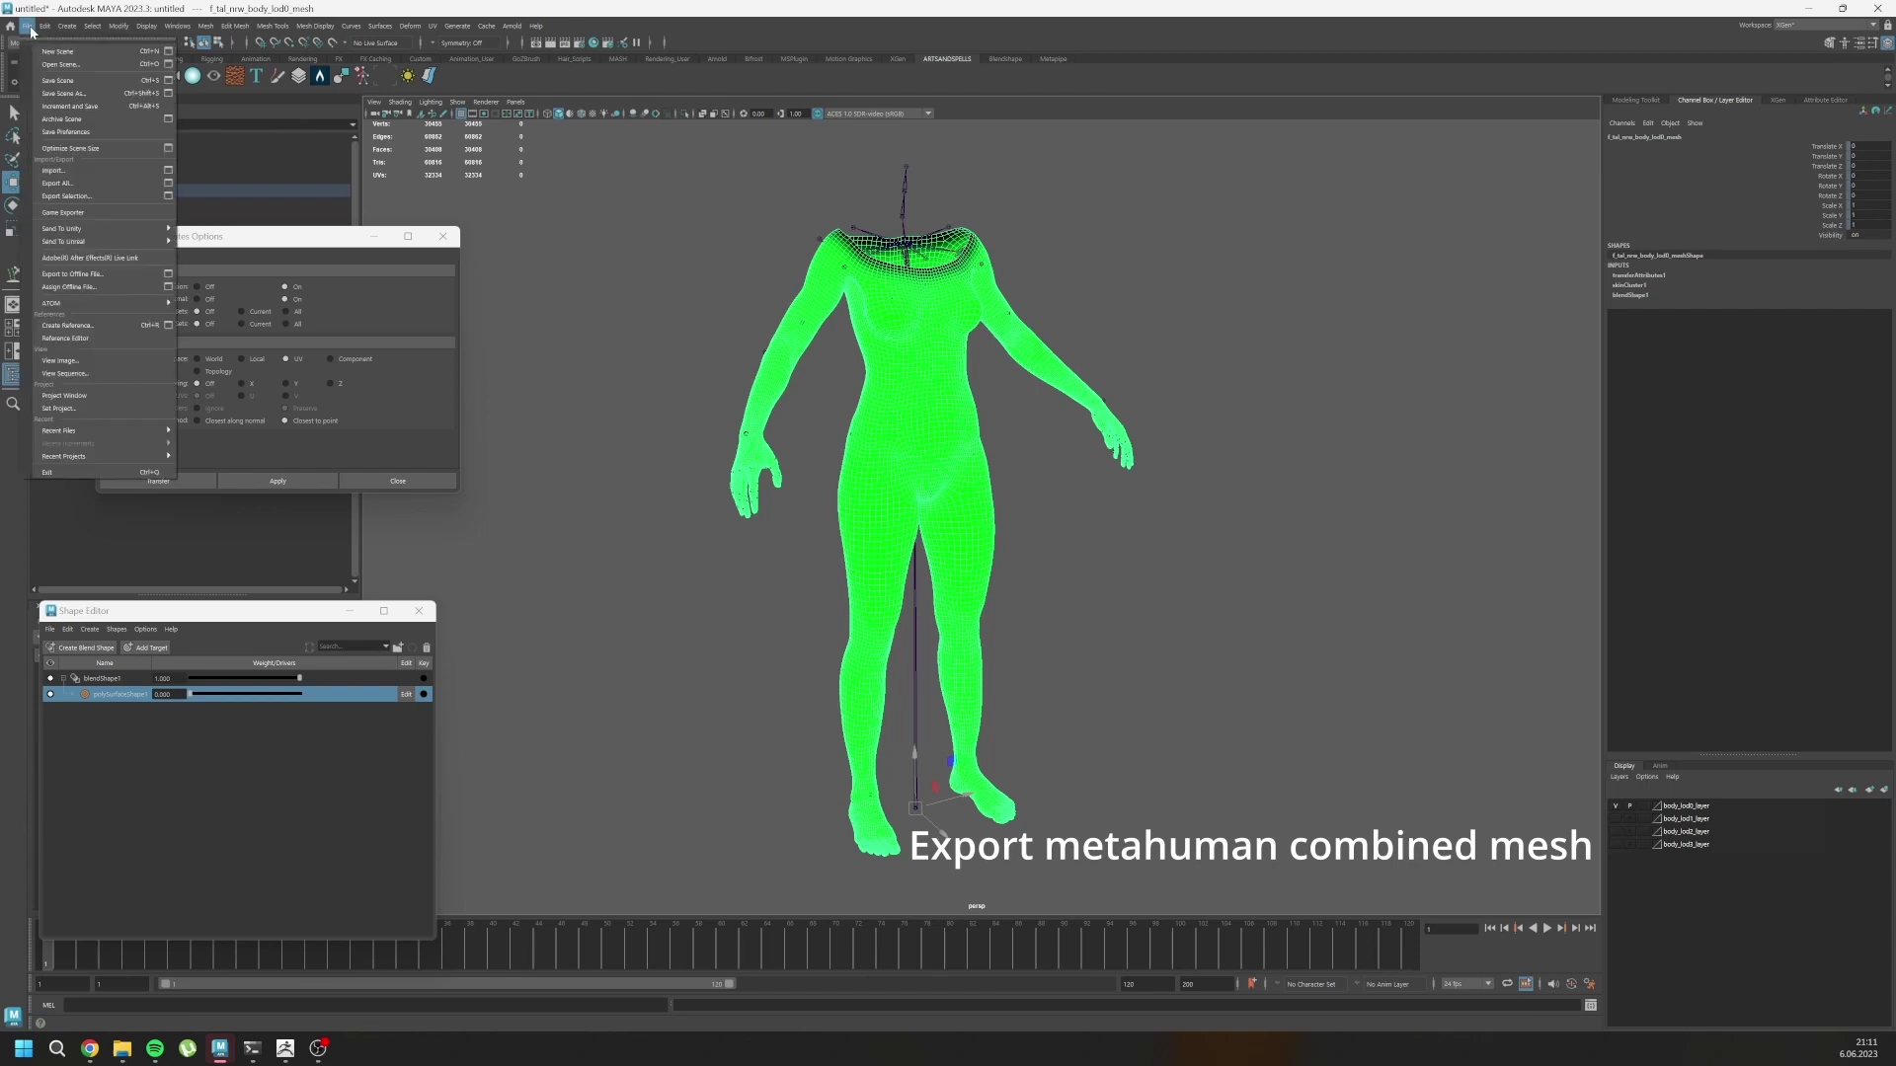
pyautogui.click(79, 200)
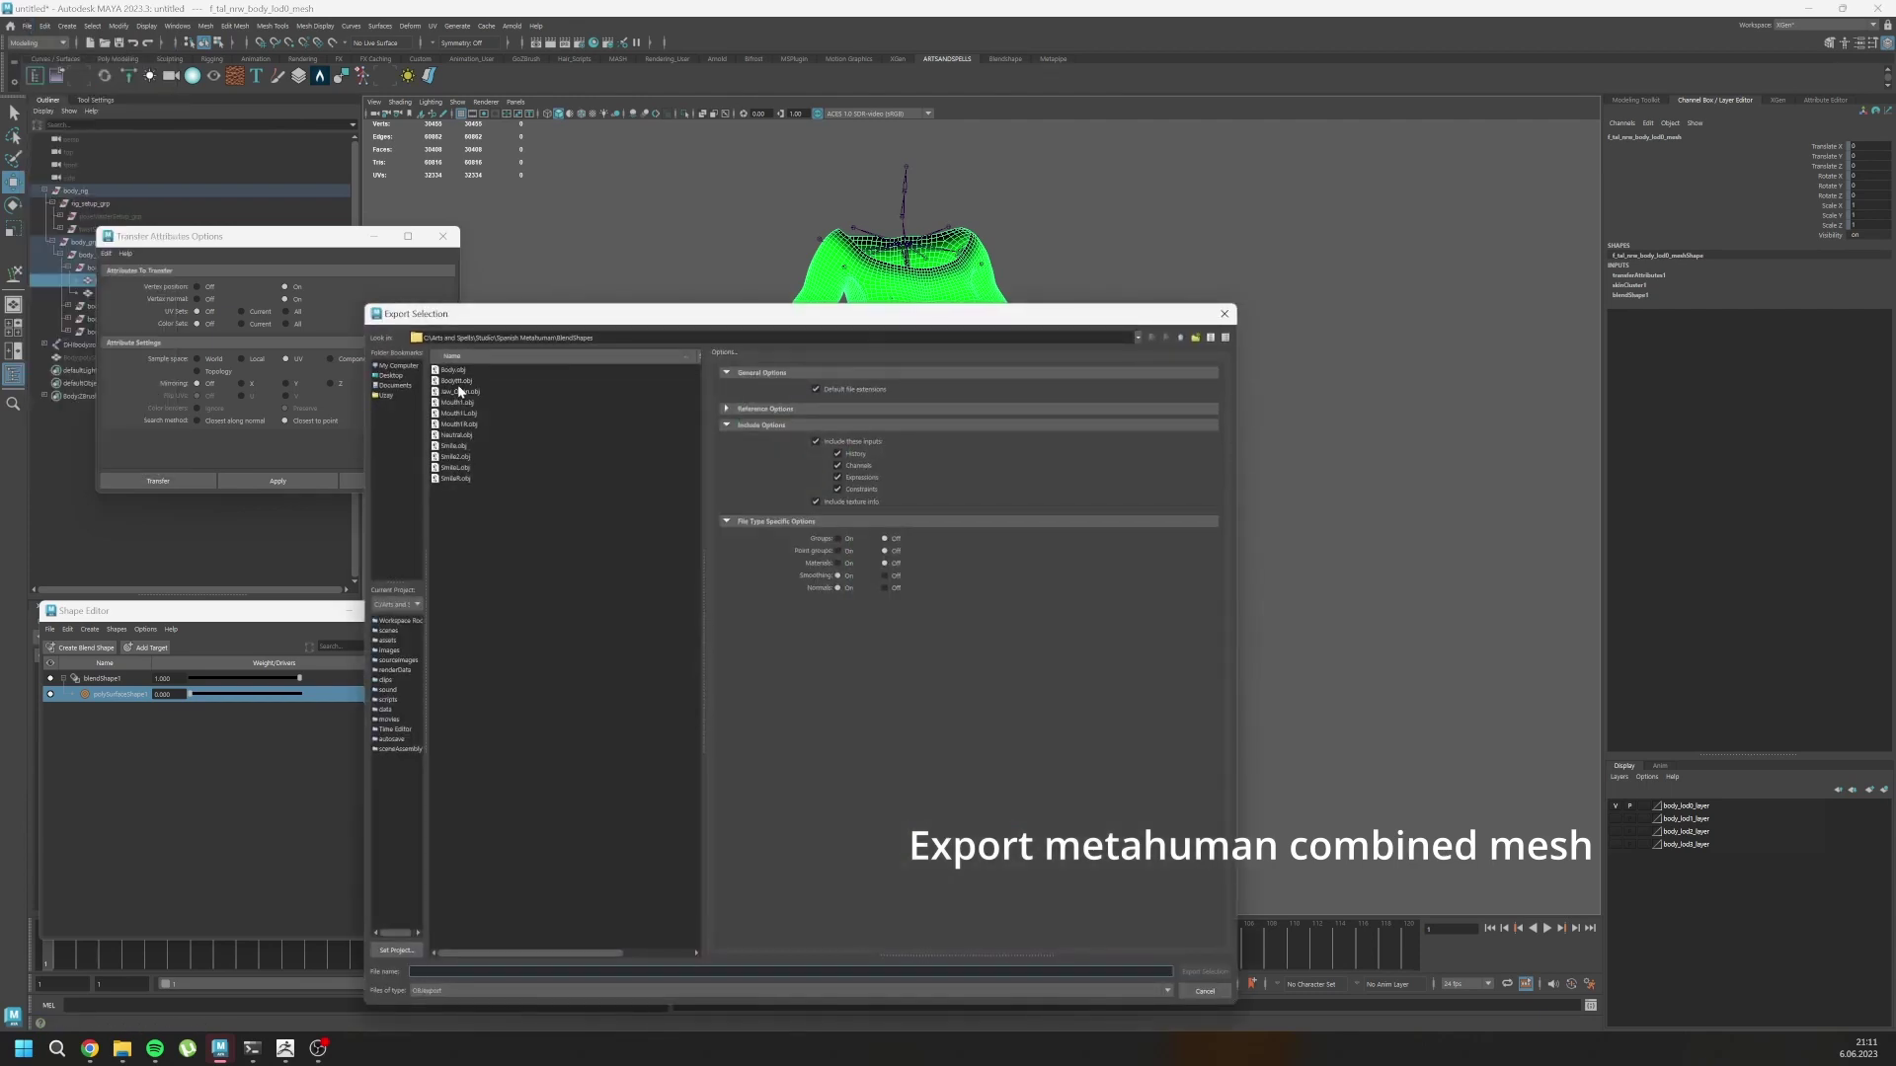
pyautogui.doubleClick(457, 380)
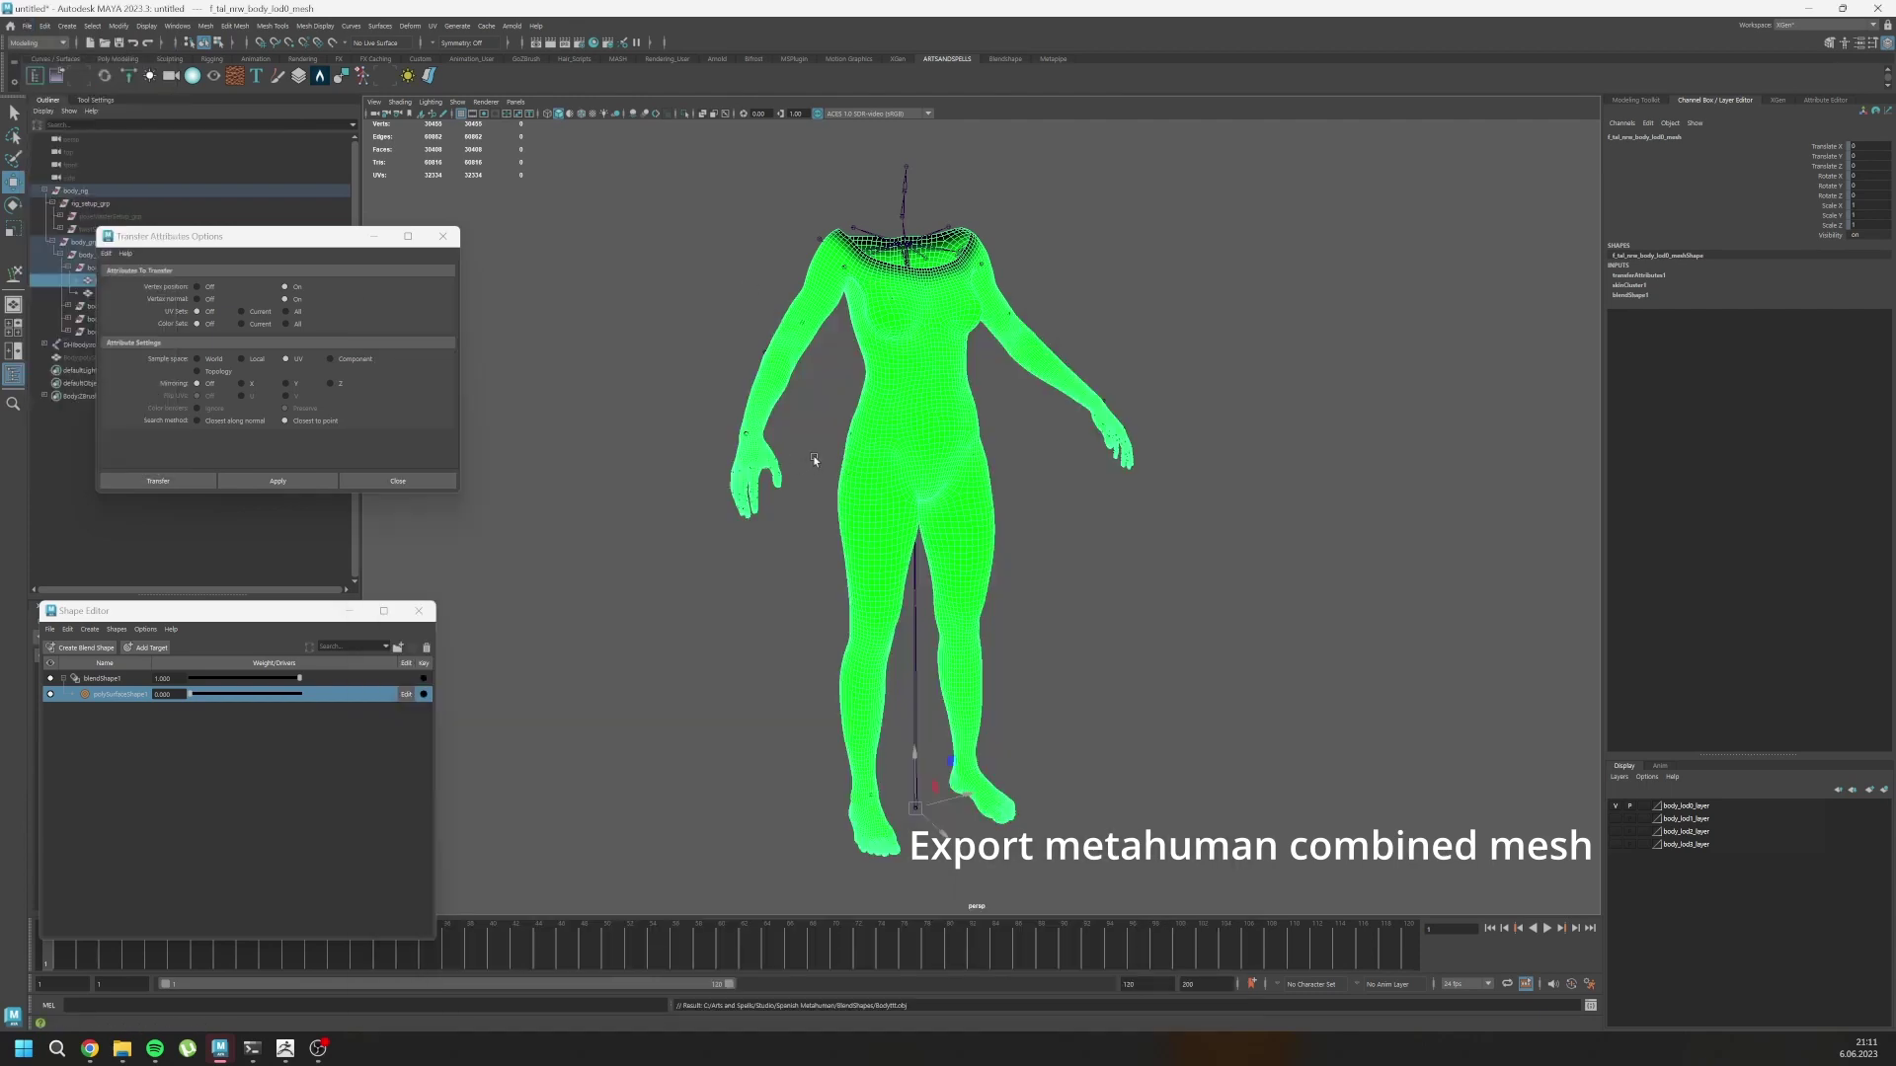
# Import Bodyttt.obj back into the scene.
pyautogui.click(34, 75)
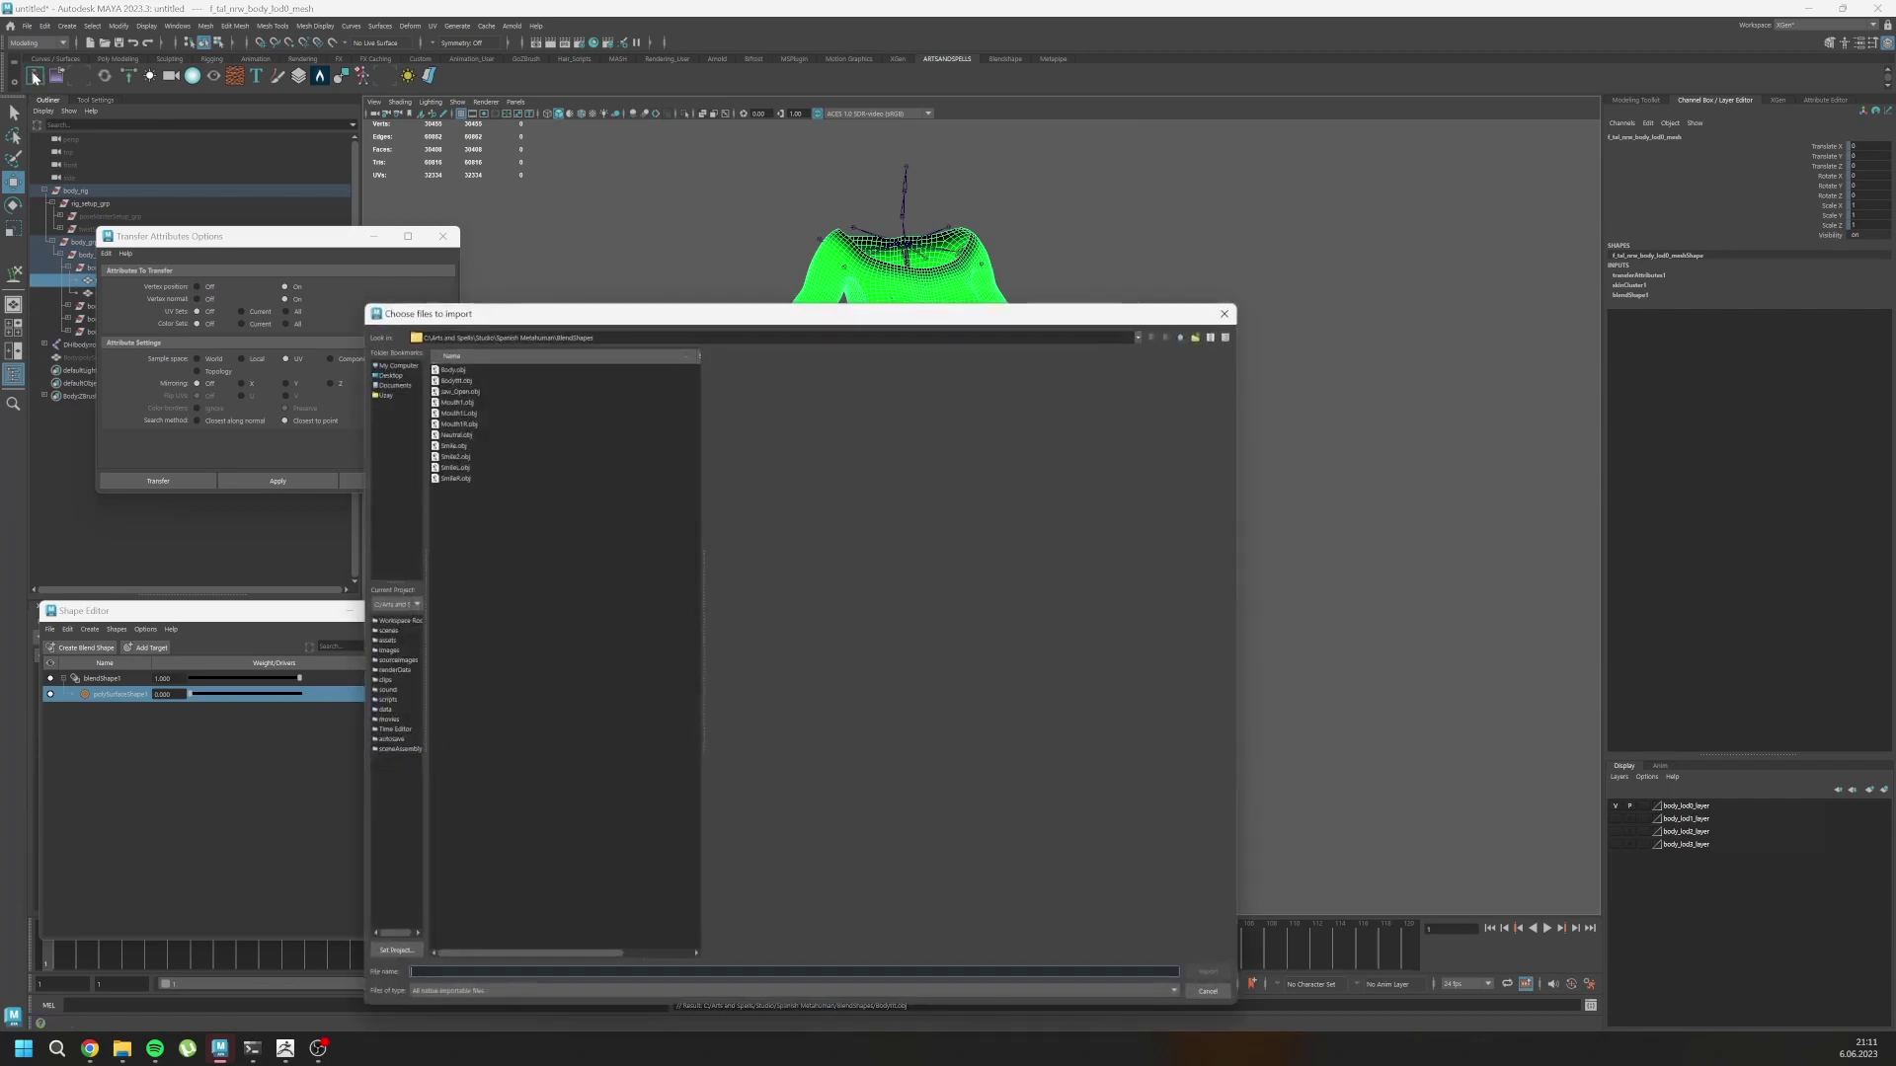
pyautogui.doubleClick(454, 381)
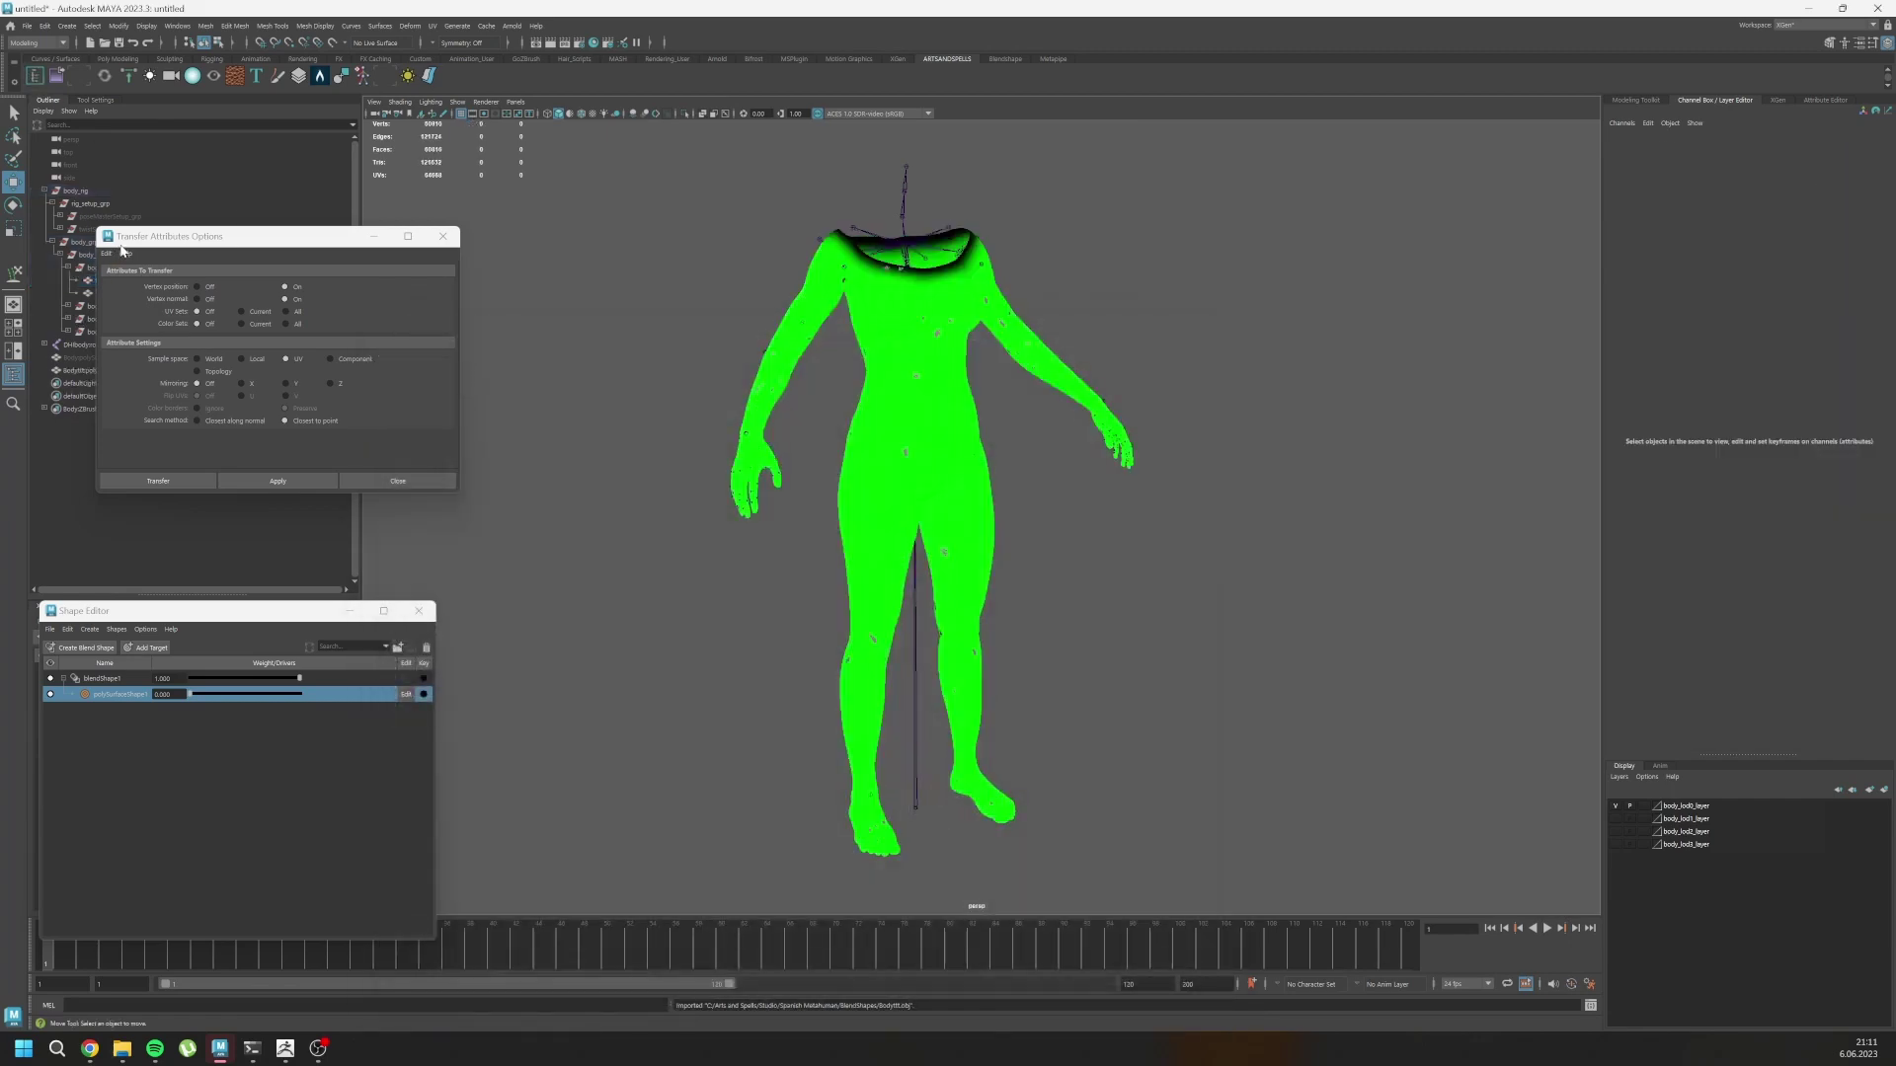
pyautogui.moveTo(163, 237); pyautogui.dragTo(266, 260)
# Move the Bodyttt mesh left along X beside the rig, then select the rigged MetaHuman body.
pyautogui.click(898, 395)
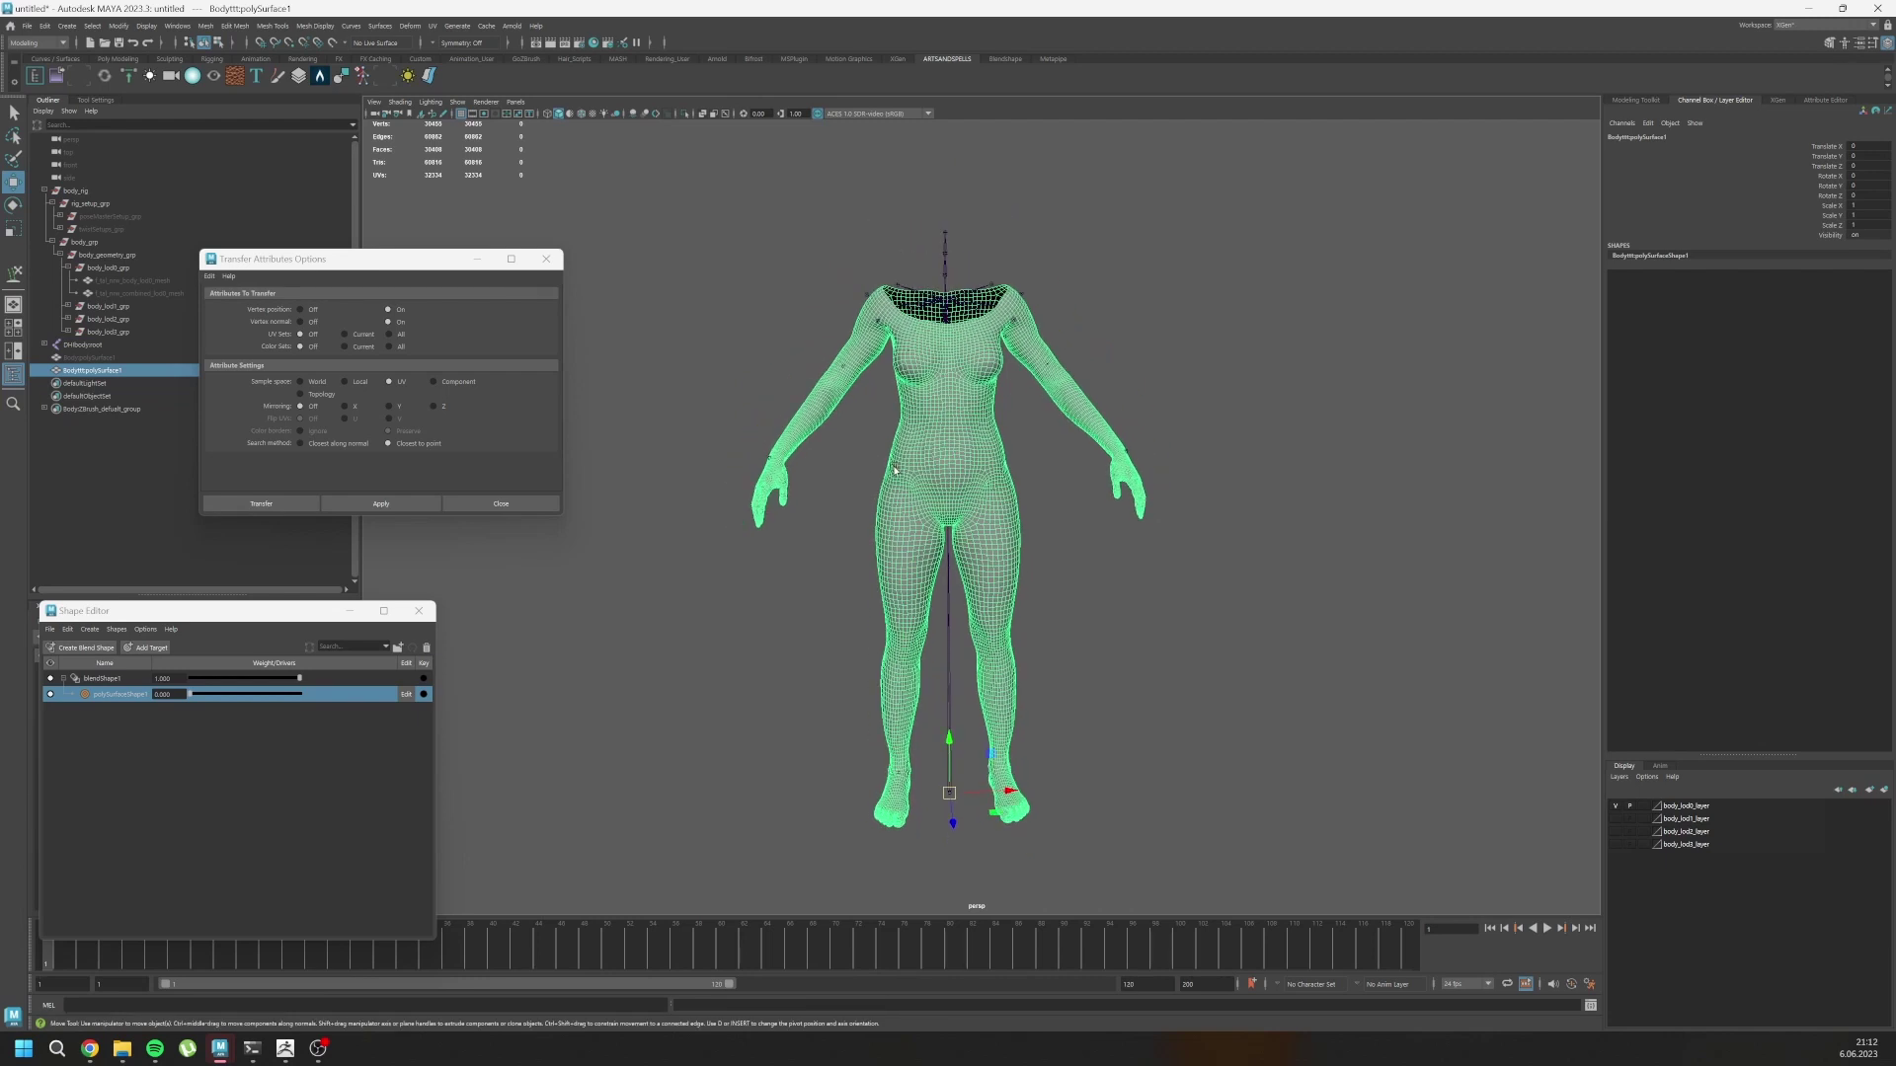
pyautogui.click(887, 397)
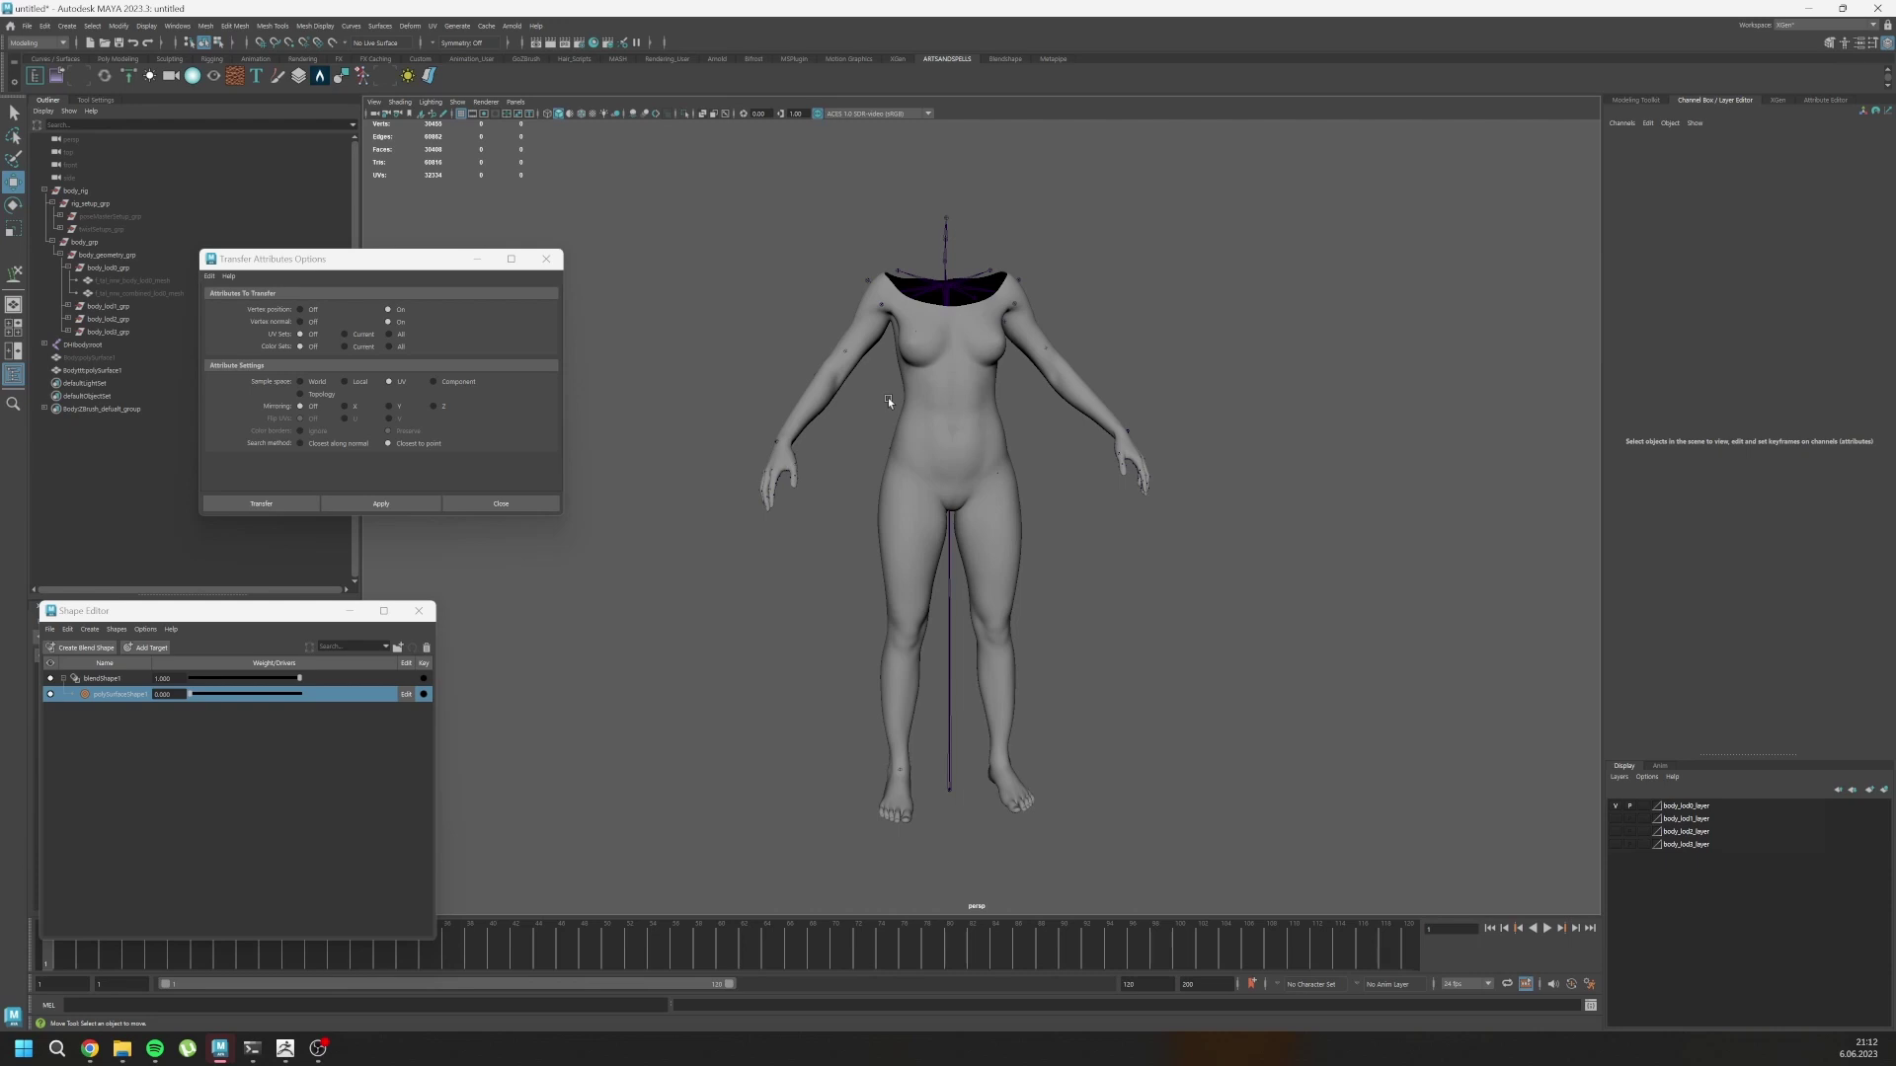
pyautogui.click(26, 25)
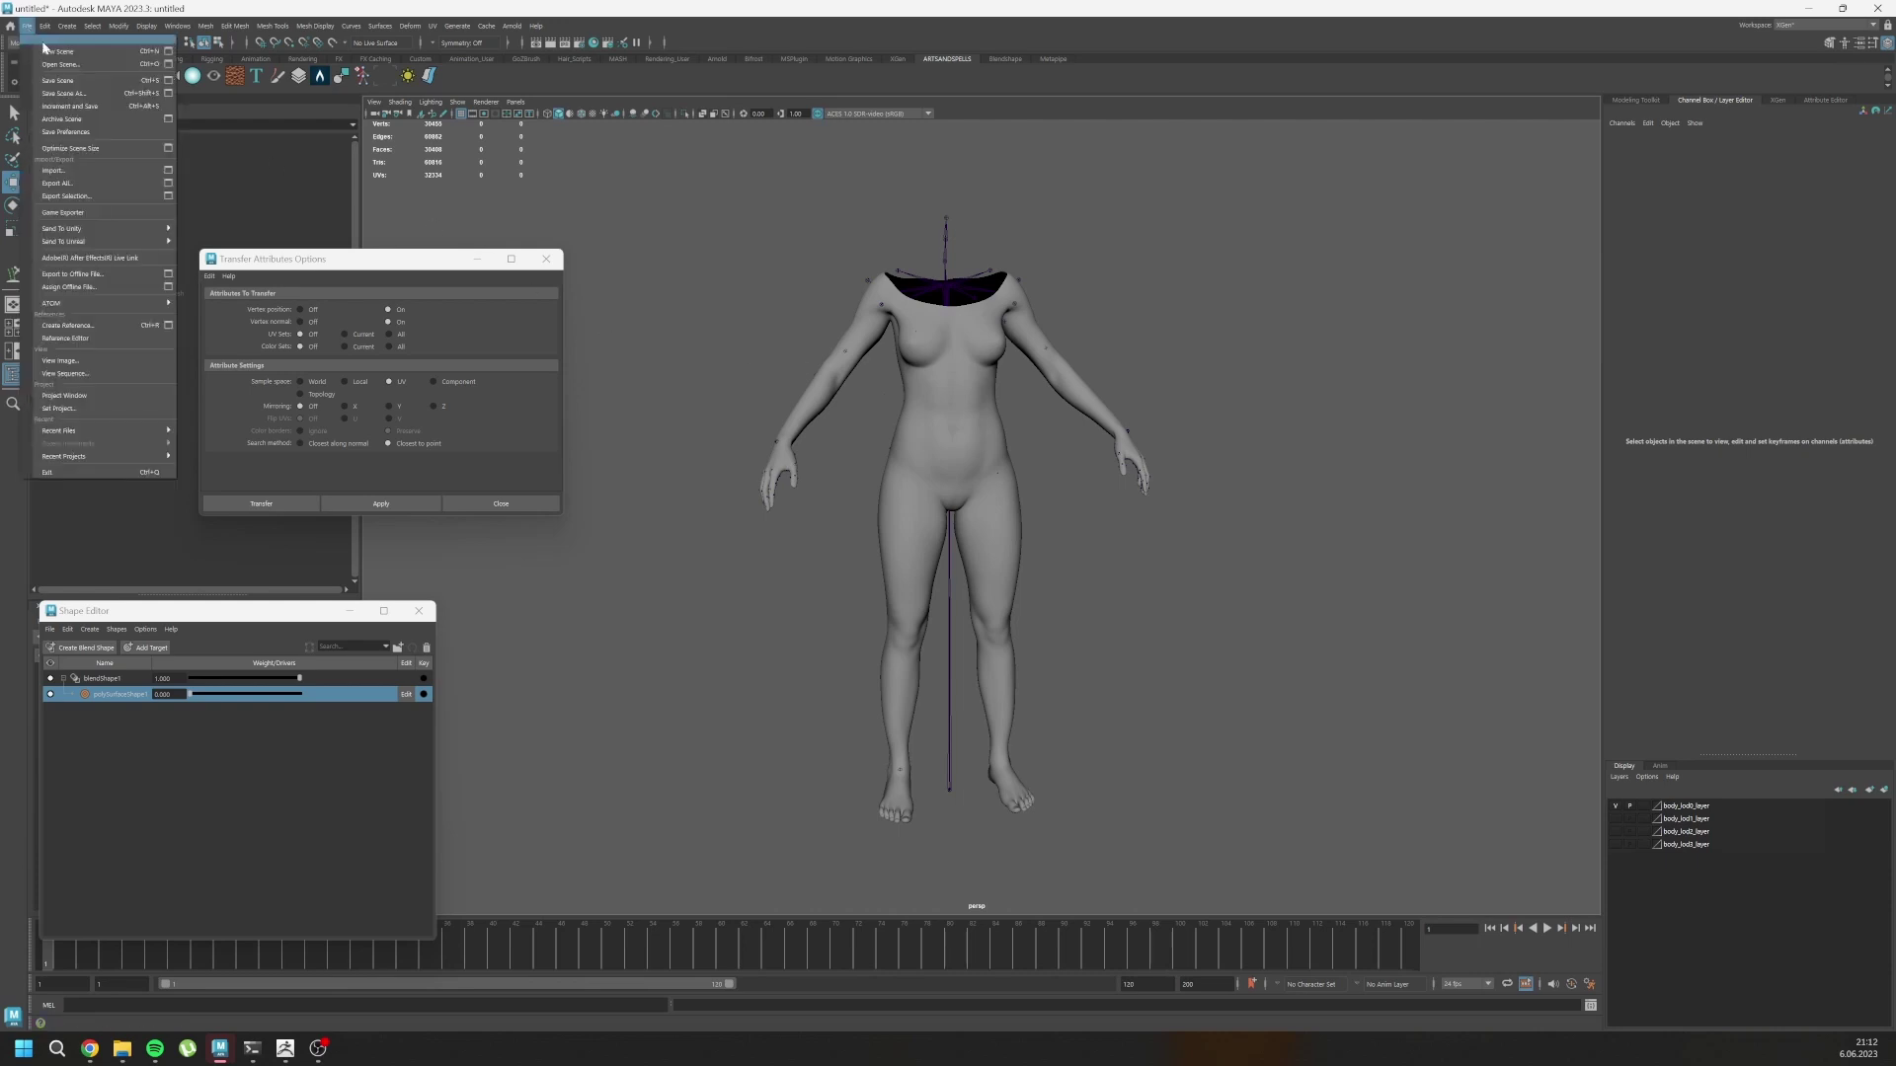
pyautogui.click(51, 51)
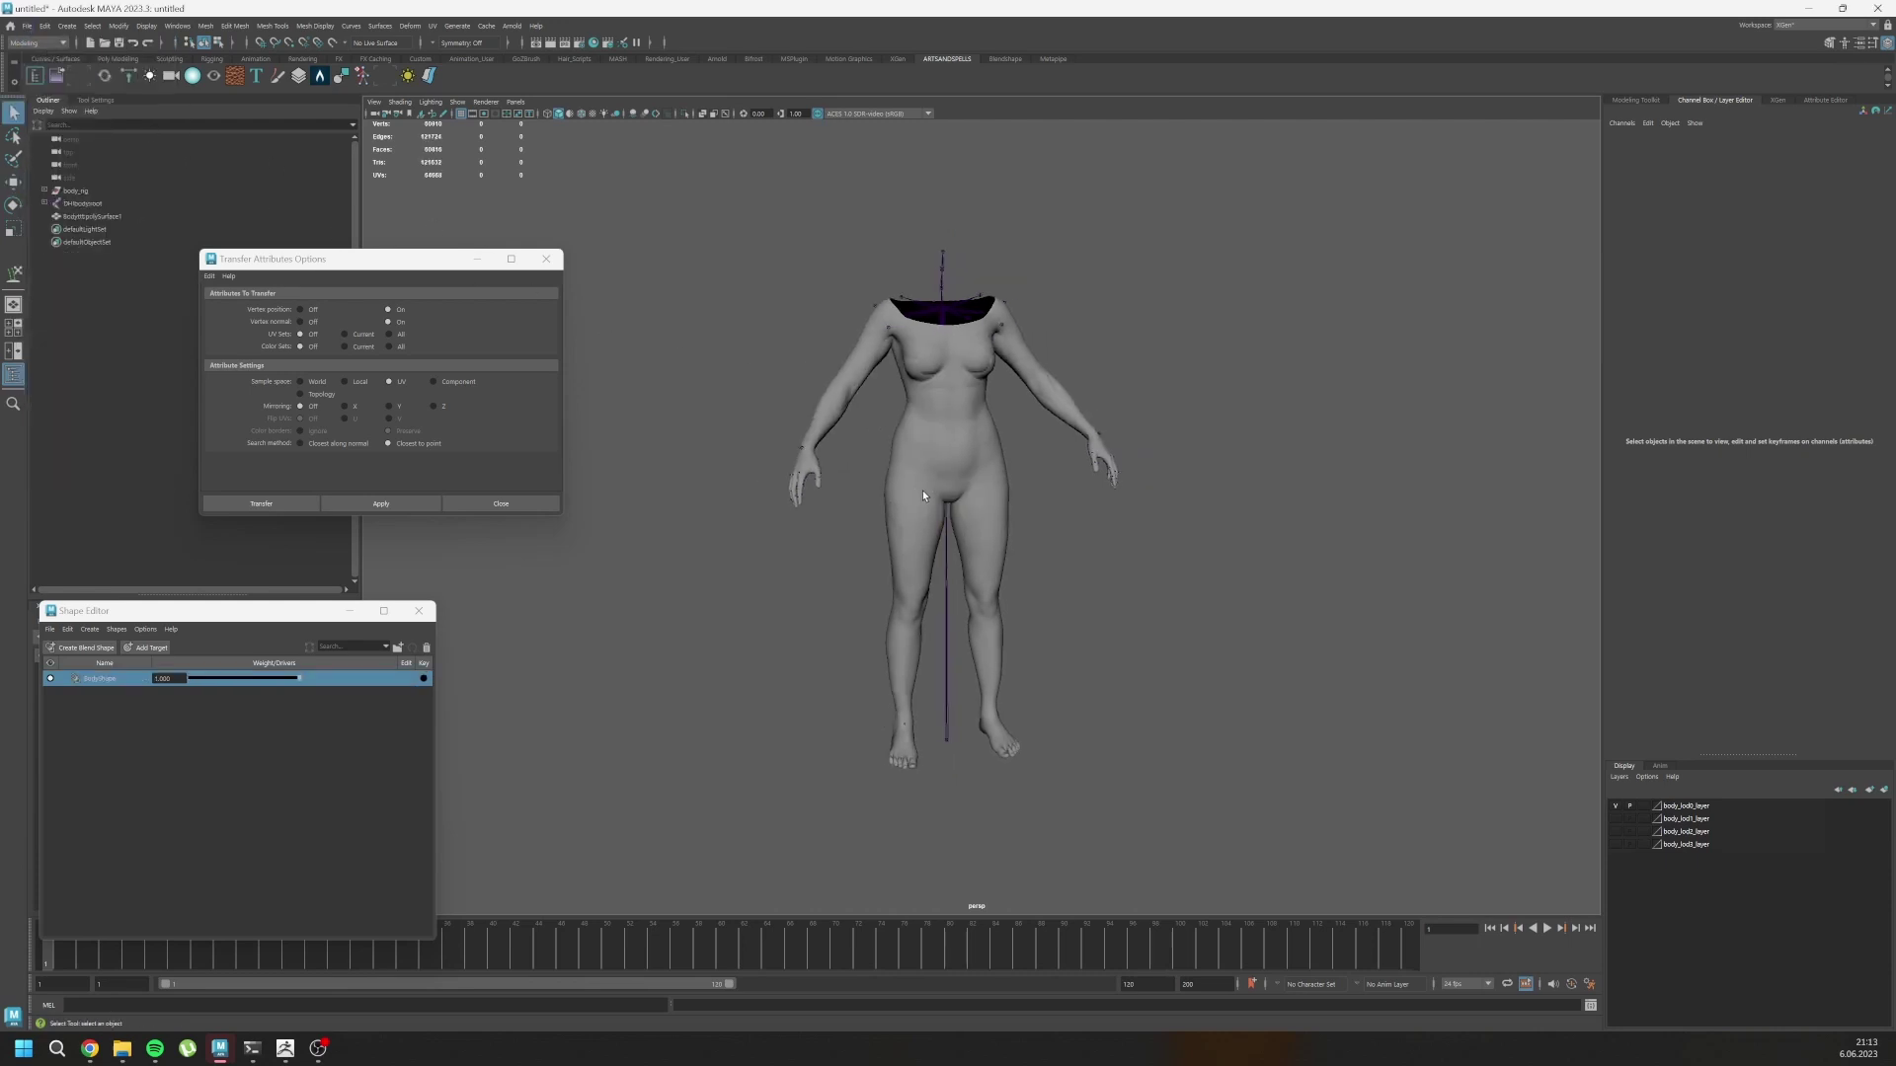
pyautogui.click(916, 426)
pyautogui.press('w')
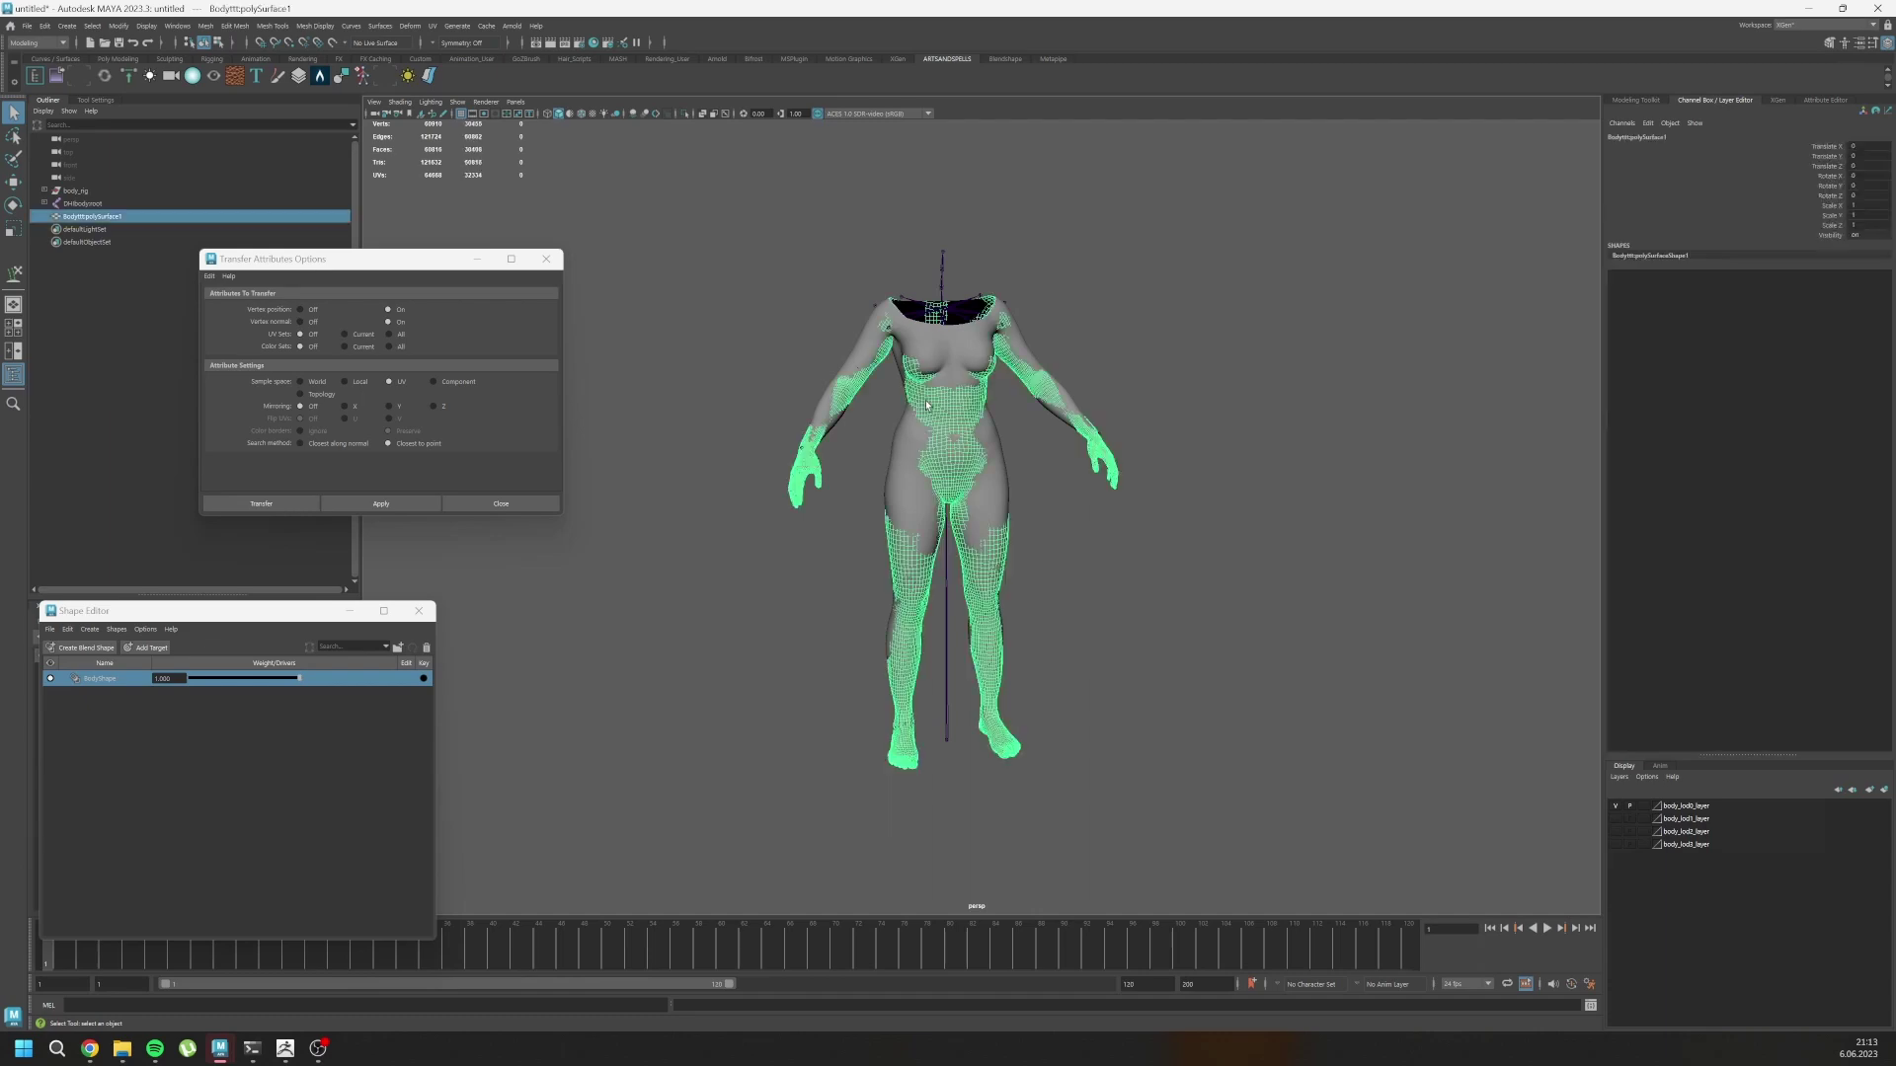
pyautogui.moveTo(995, 736); pyautogui.dragTo(752, 737)
pyautogui.keyDown('alt'); pyautogui.moveTo(750, 736); pyautogui.dragTo(893, 737, button='middle'); pyautogui.keyUp('alt')
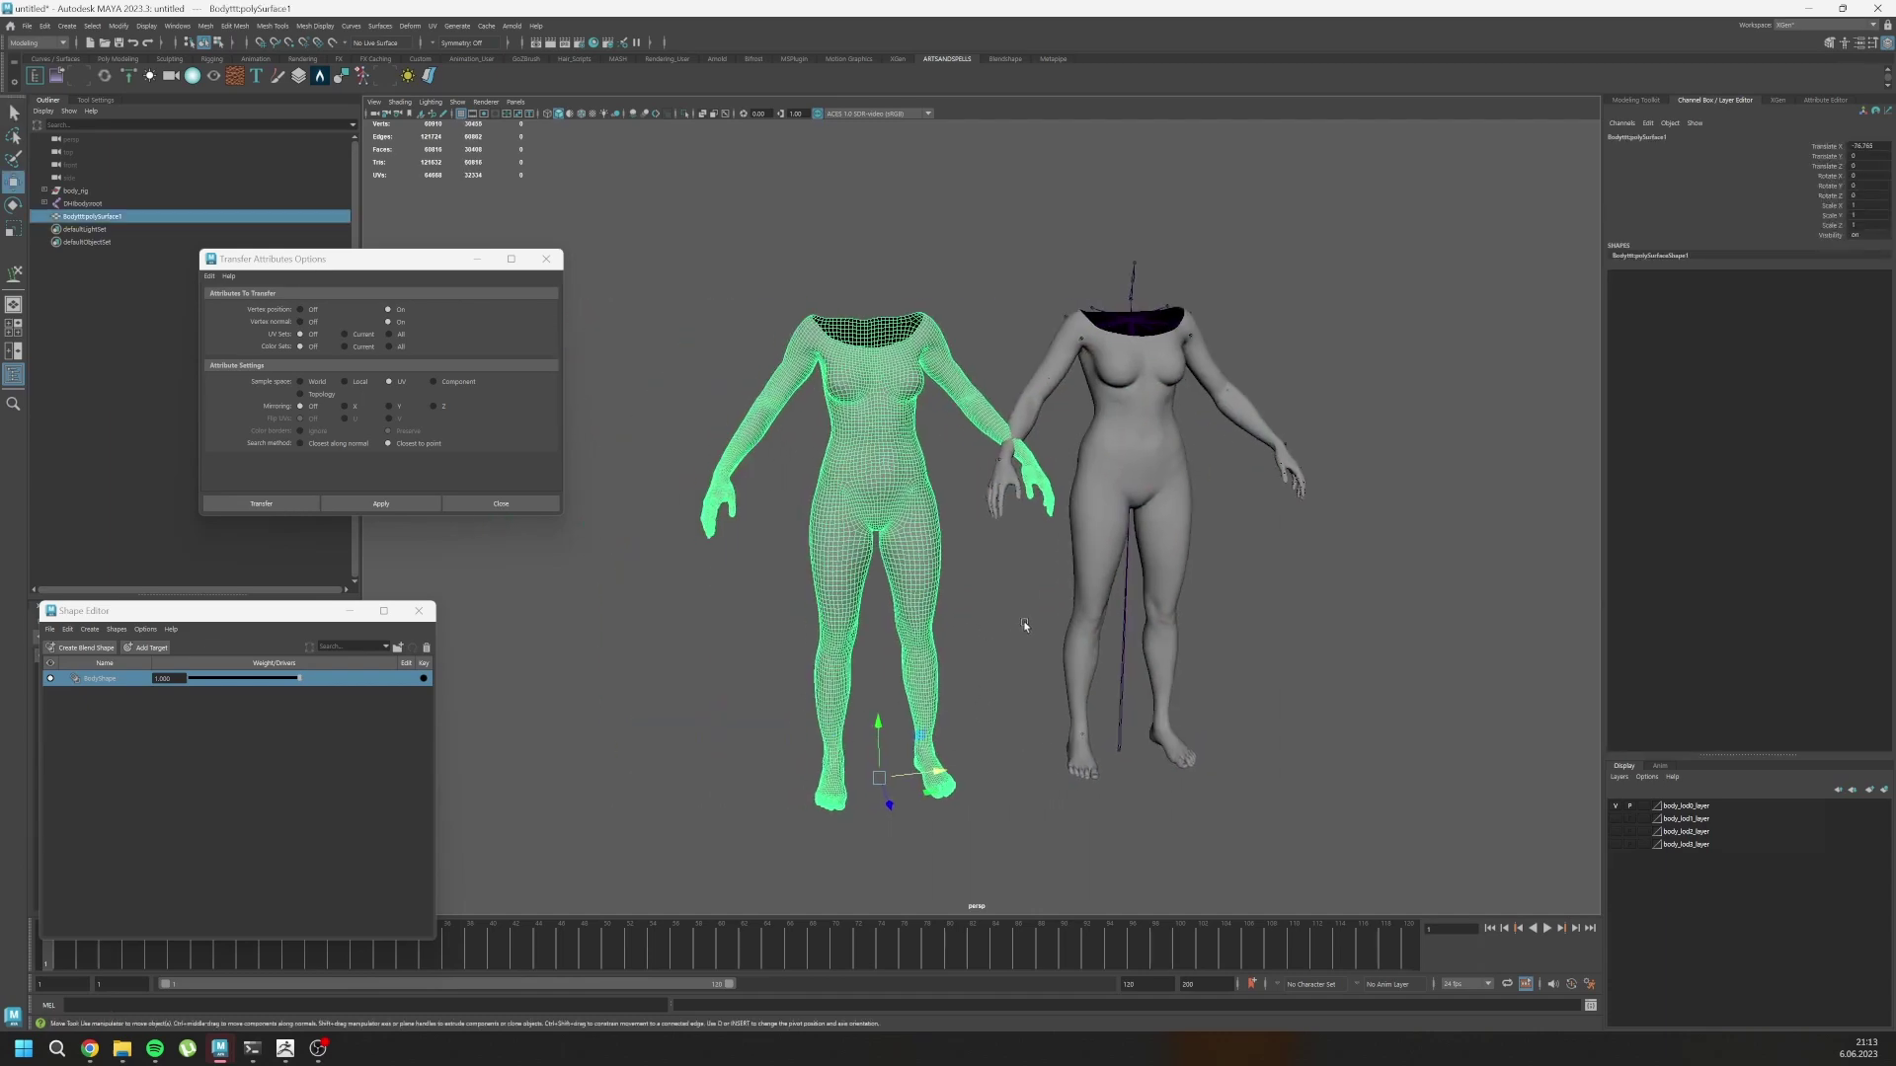
pyautogui.click(1135, 435)
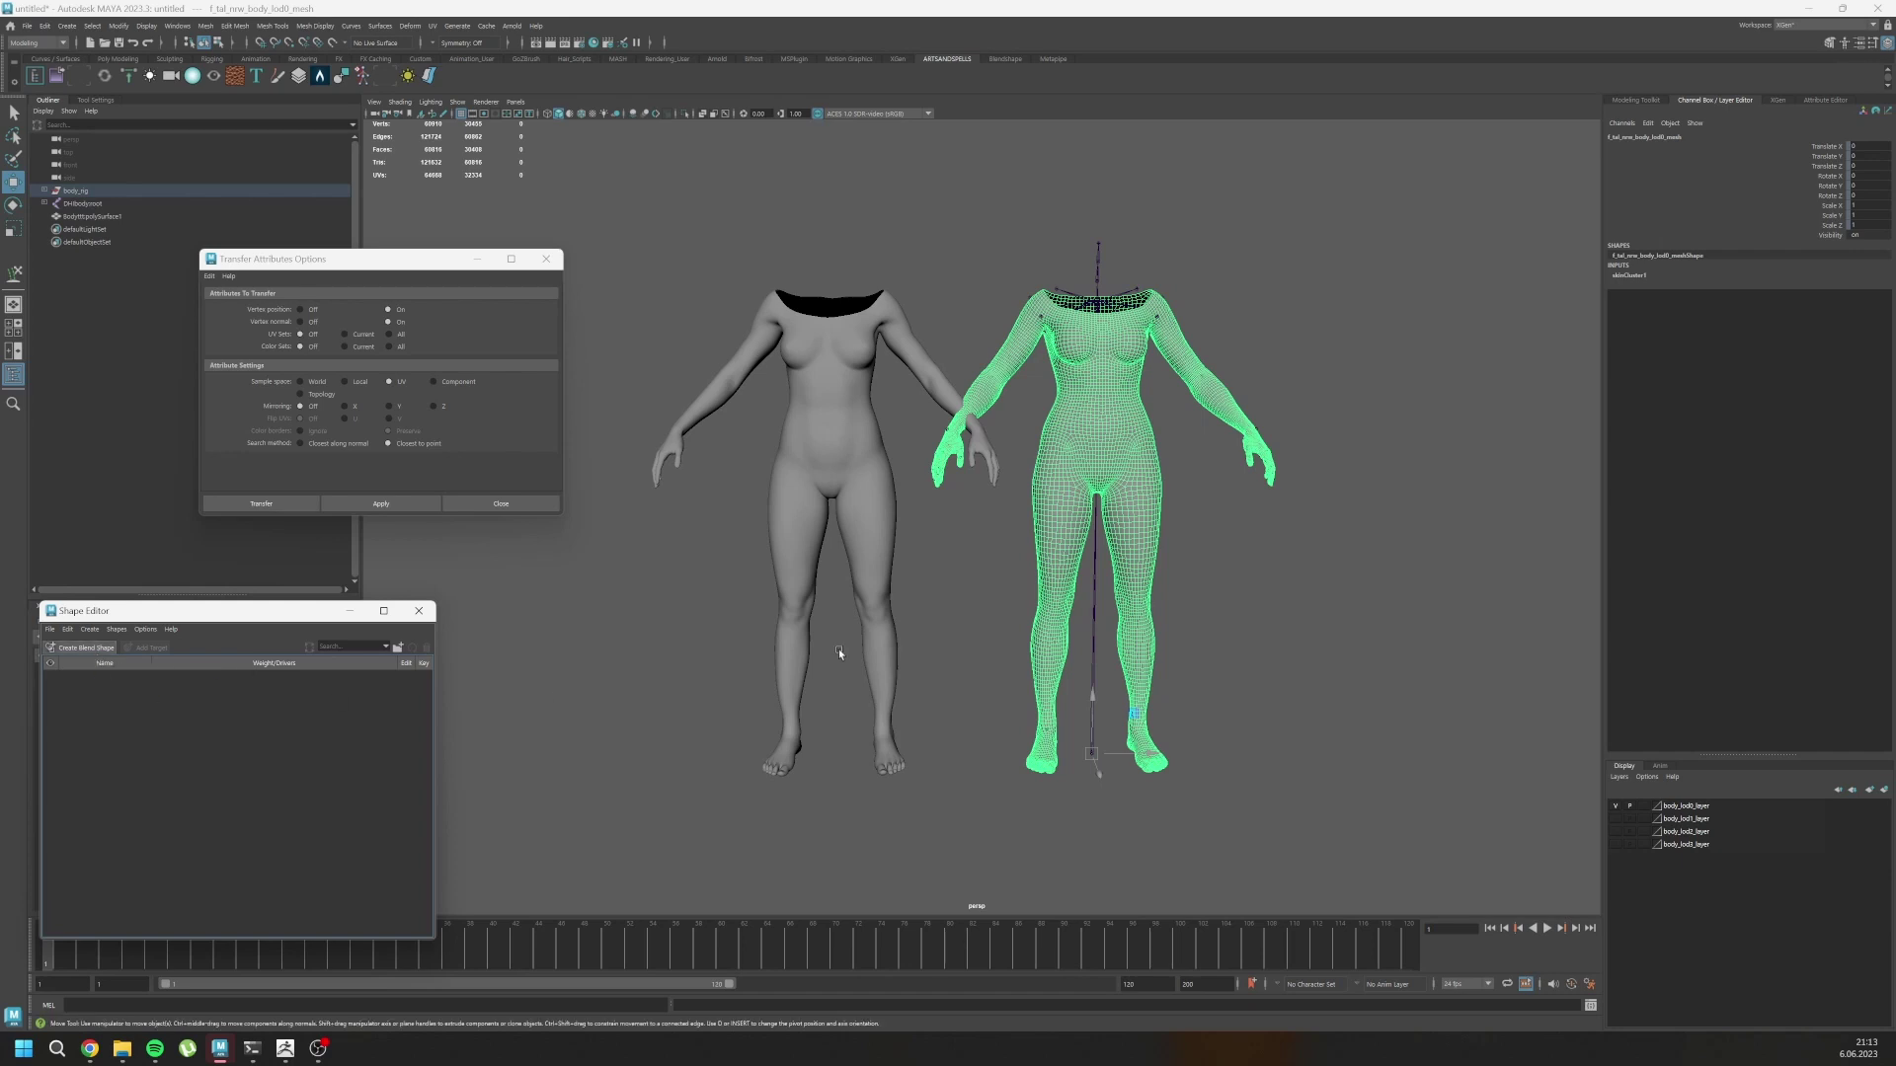
# Create blendShape1 on the body, add Bodyttt as a target and set its weight to 1.000.
pyautogui.click(83, 649)
pyautogui.click(793, 578)
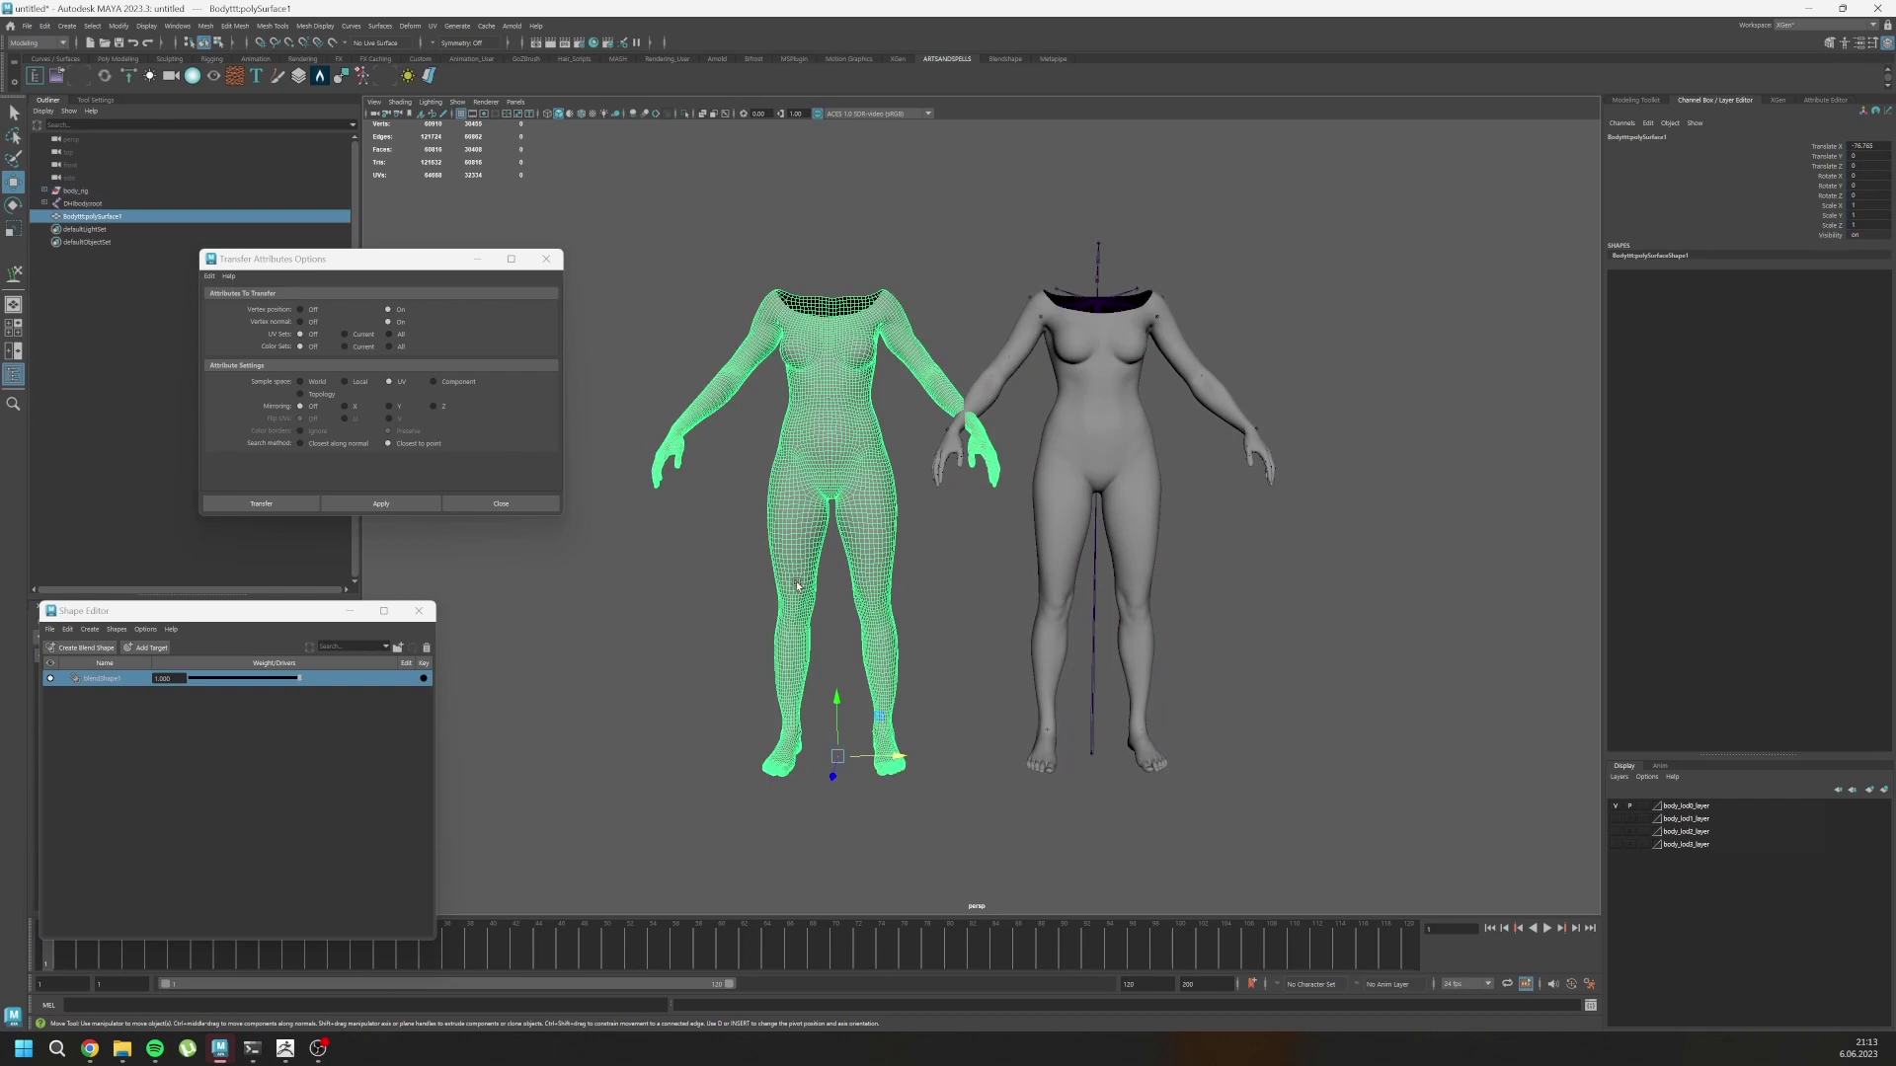
pyautogui.rightClick(103, 682)
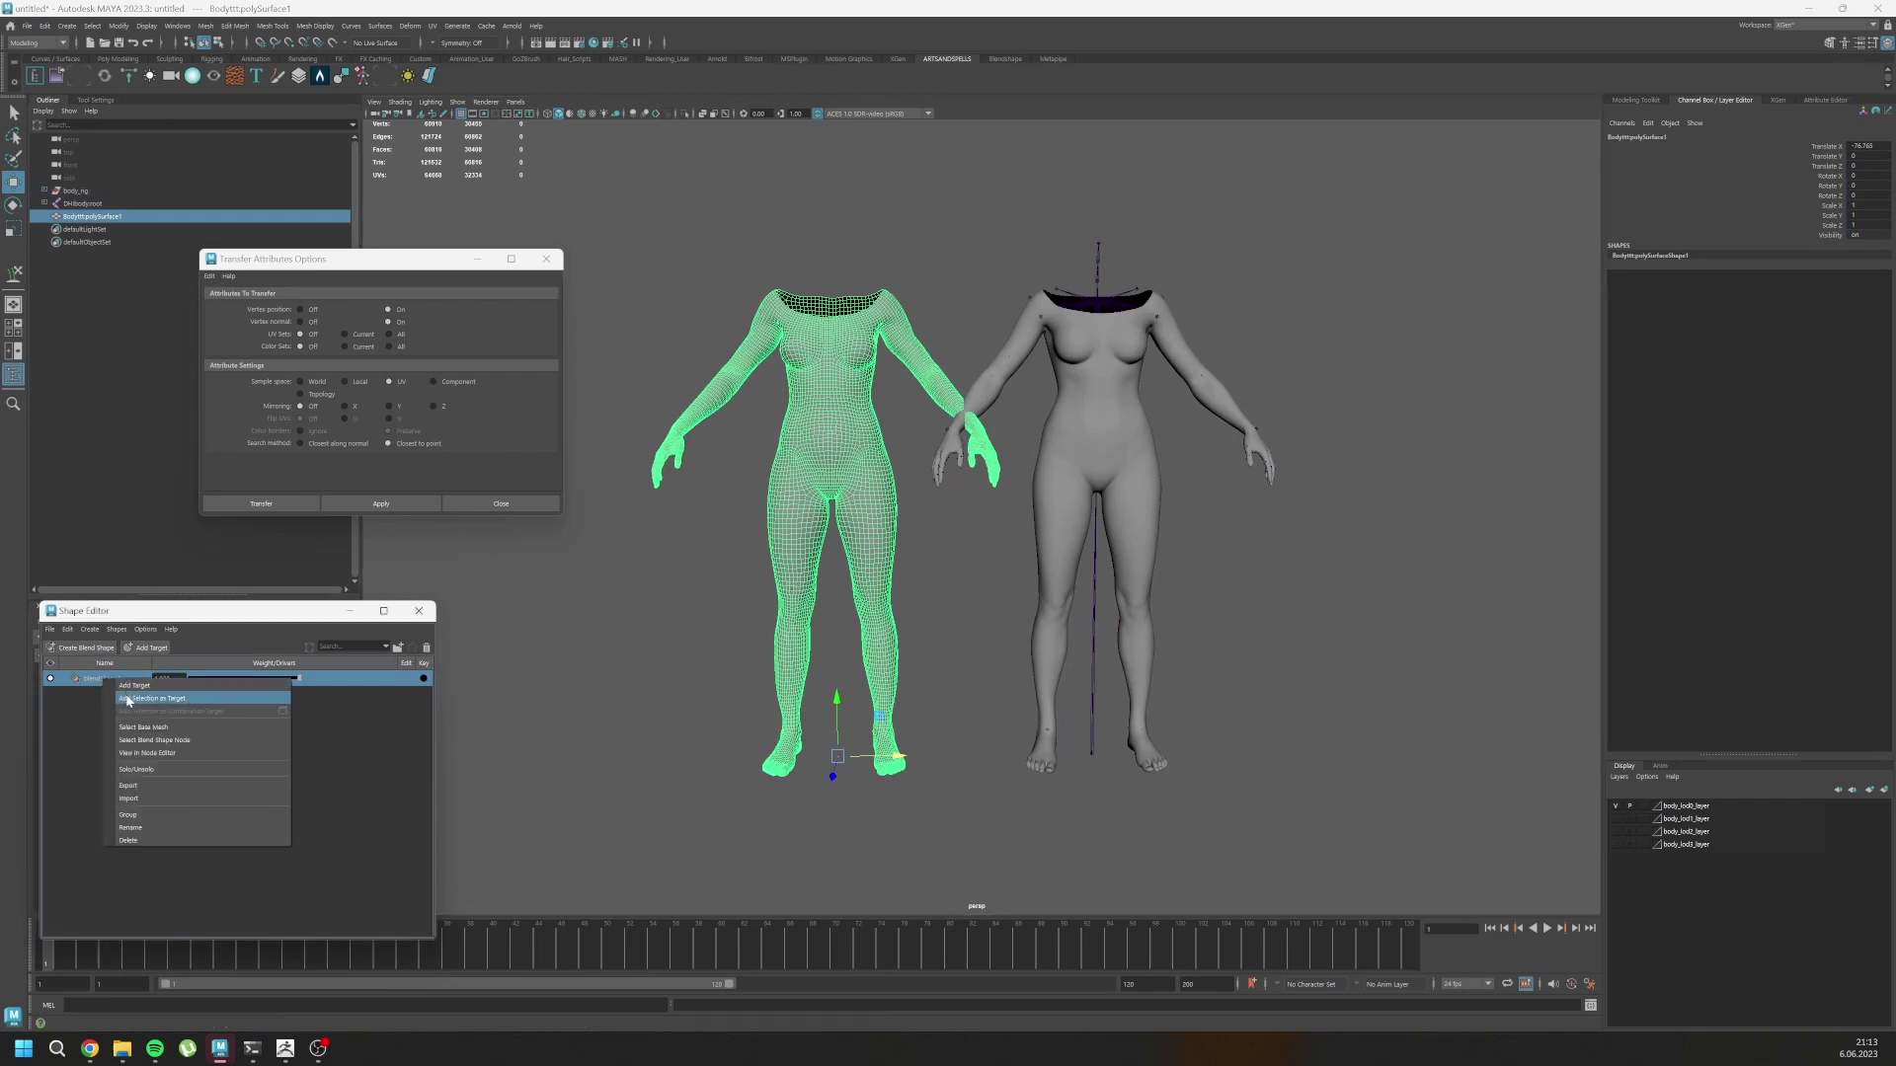
pyautogui.click(153, 696)
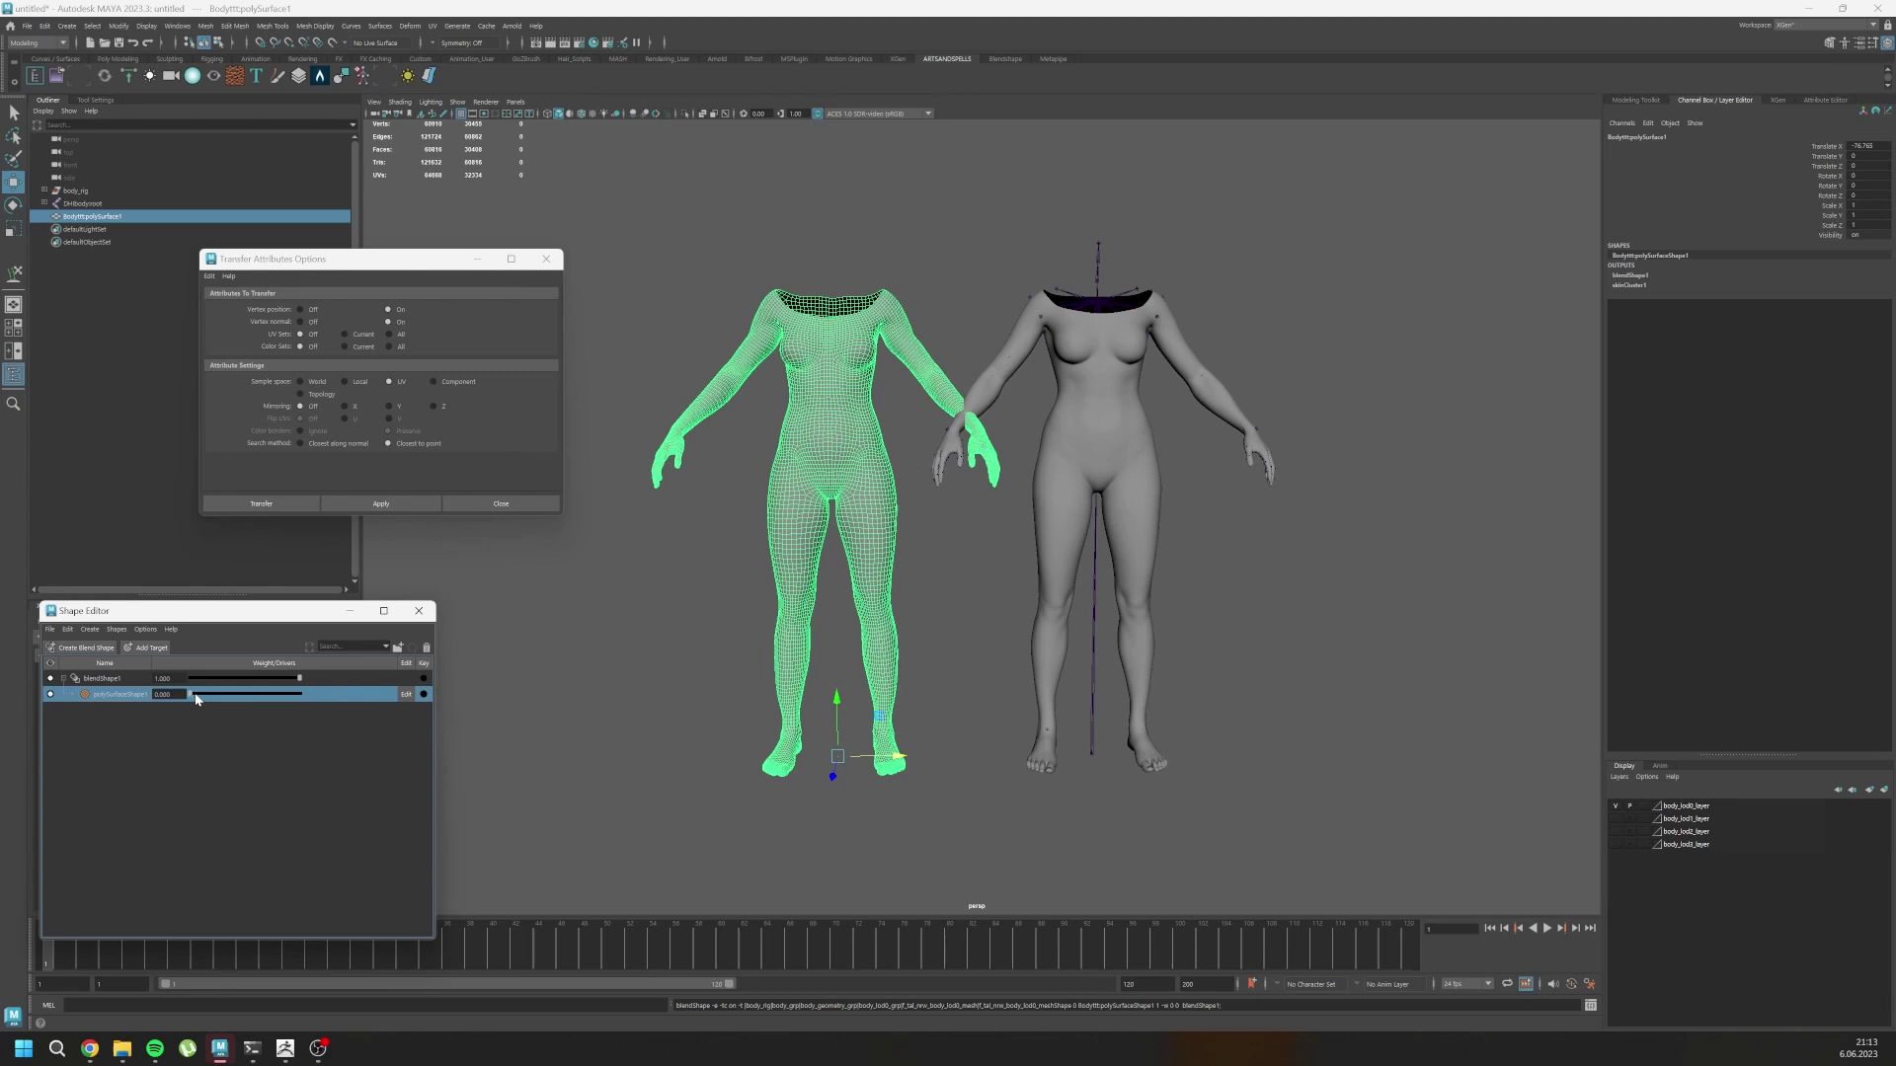
pyautogui.moveTo(195, 699); pyautogui.dragTo(427, 692)
# Set the Bodyttt blend shape weight to 1.000, then test-rotate the upper arm and undo it.
pyautogui.moveTo(831, 632); pyautogui.dragTo(721, 670)
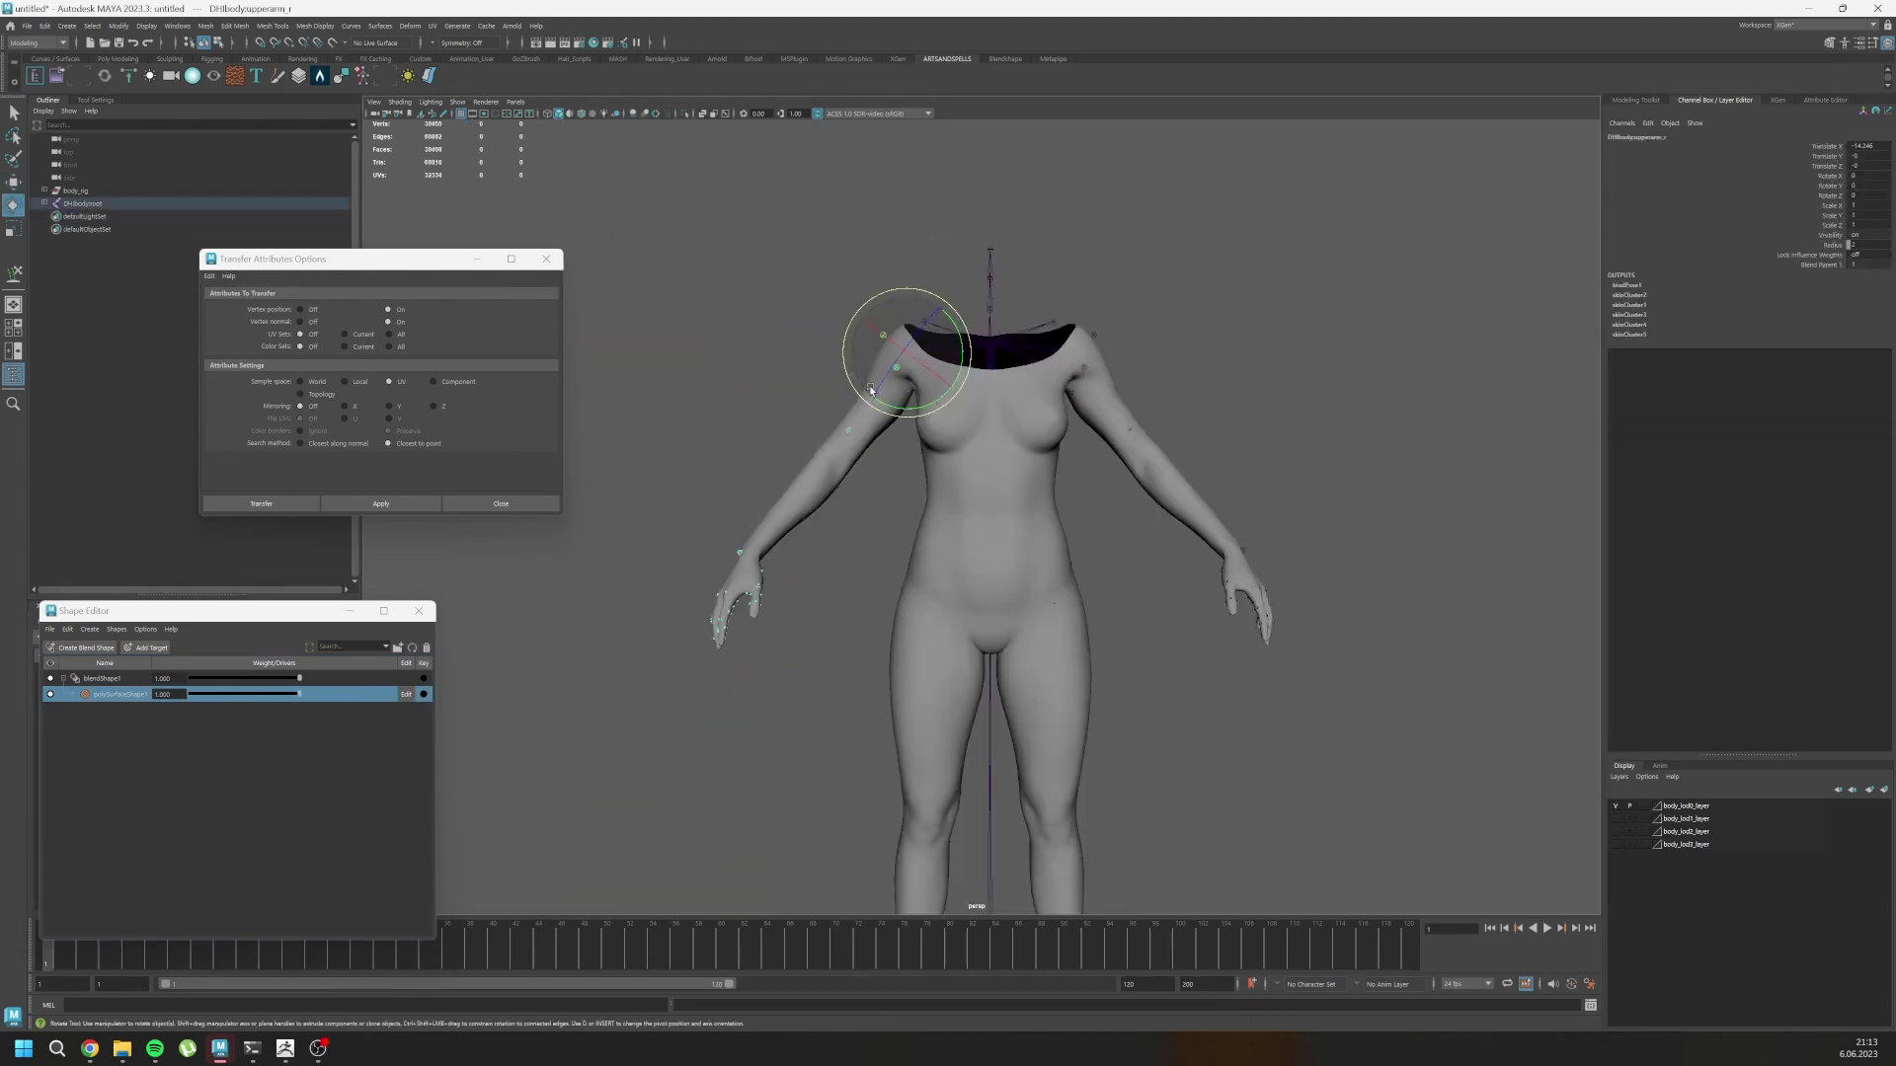
pyautogui.moveTo(855, 381); pyautogui.dragTo(900, 414)
pyautogui.hotkey('ctrl', 'z')
# Zoom and orbit around the MetaHuman body to inspect the blended shape.
pyautogui.scroll(-4, 957, 497)
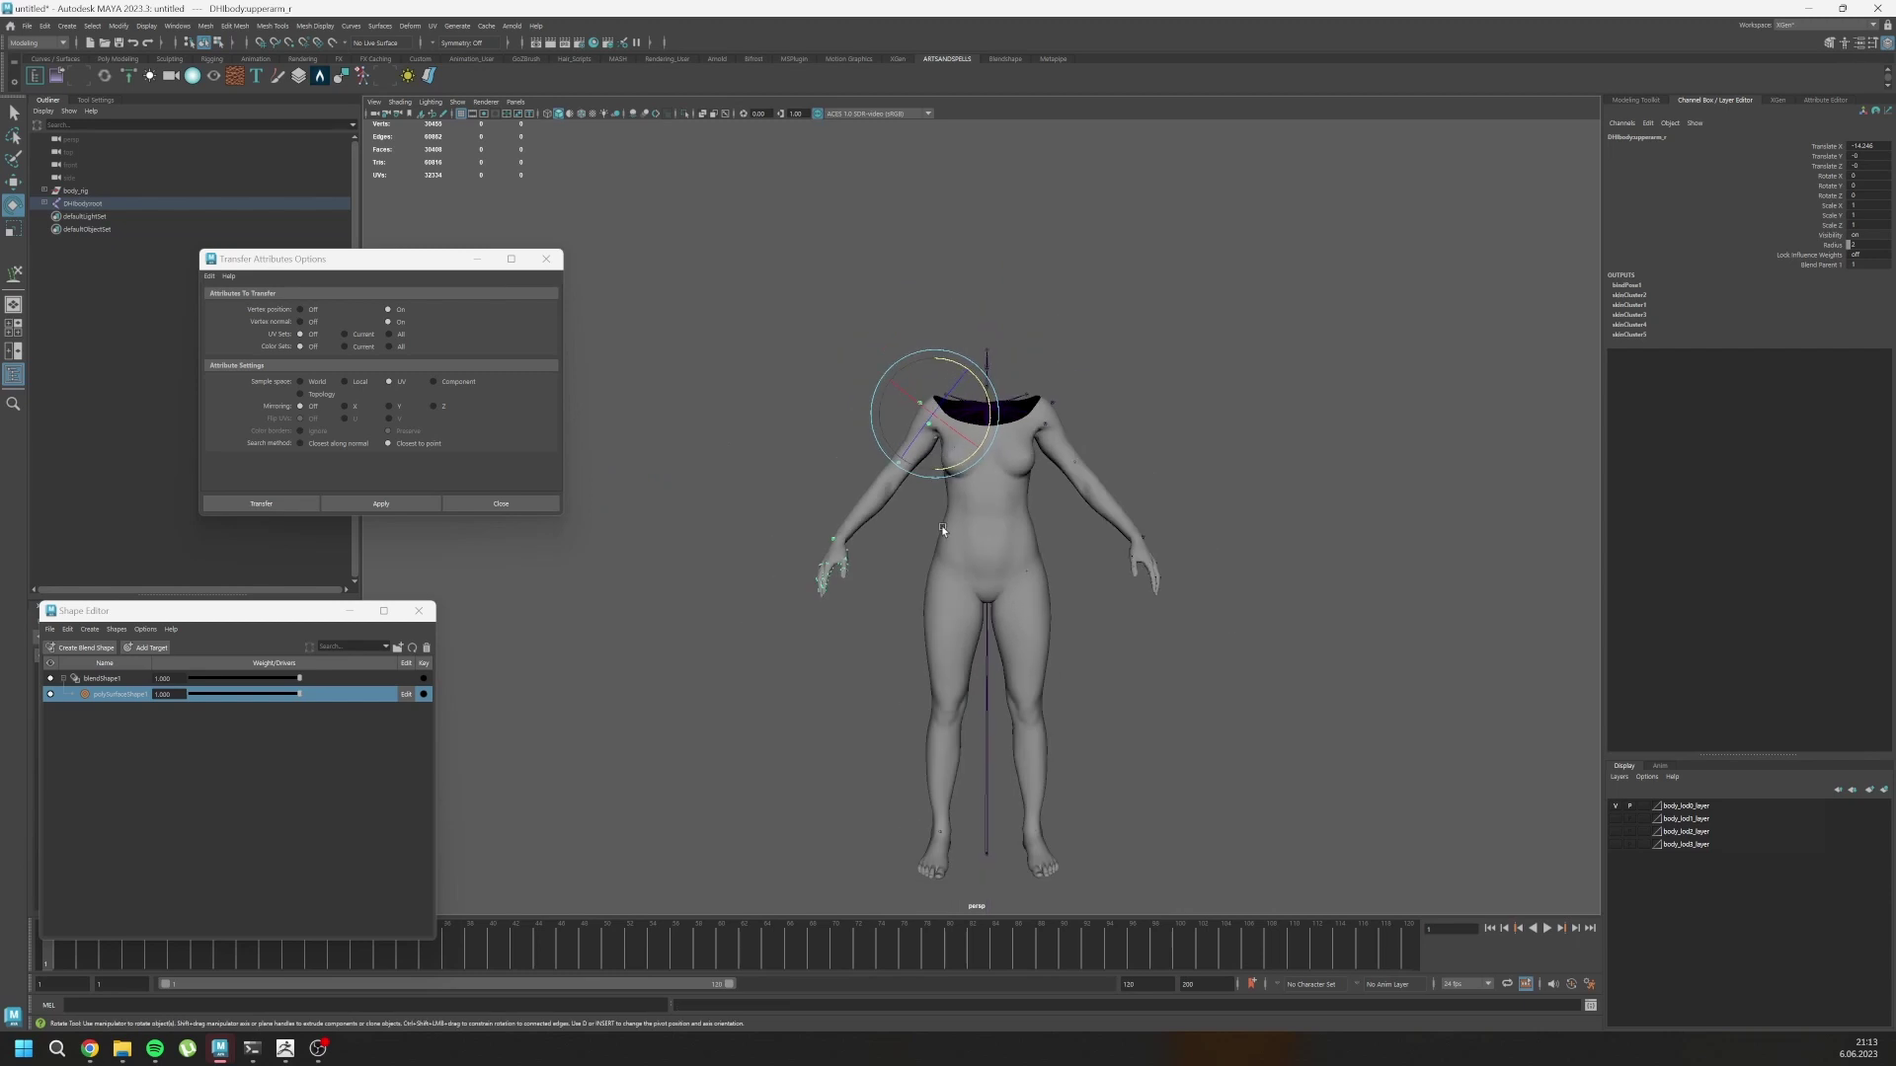
pyautogui.scroll(3, 938, 523)
pyautogui.keyDown('alt'); pyautogui.moveTo(931, 512); pyautogui.dragTo(1051, 400); pyautogui.keyUp('alt')
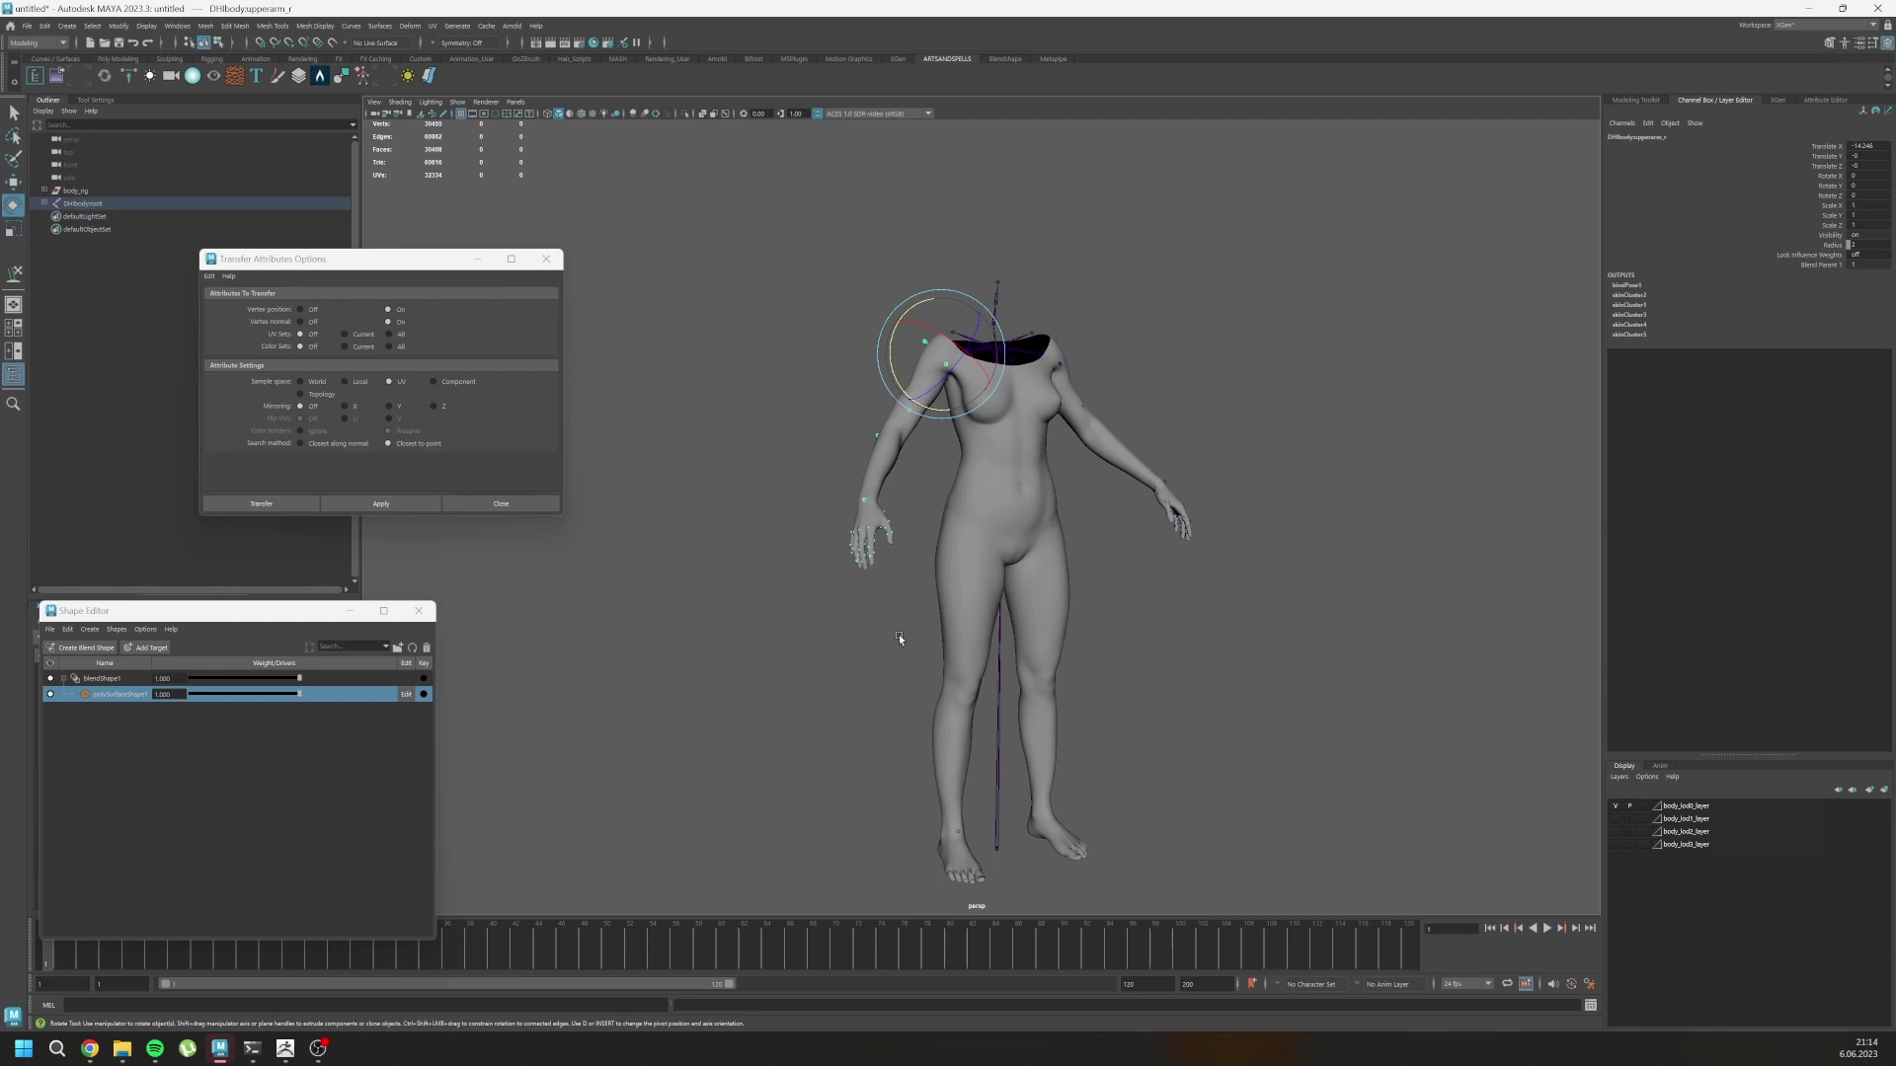
pyautogui.click(989, 583)
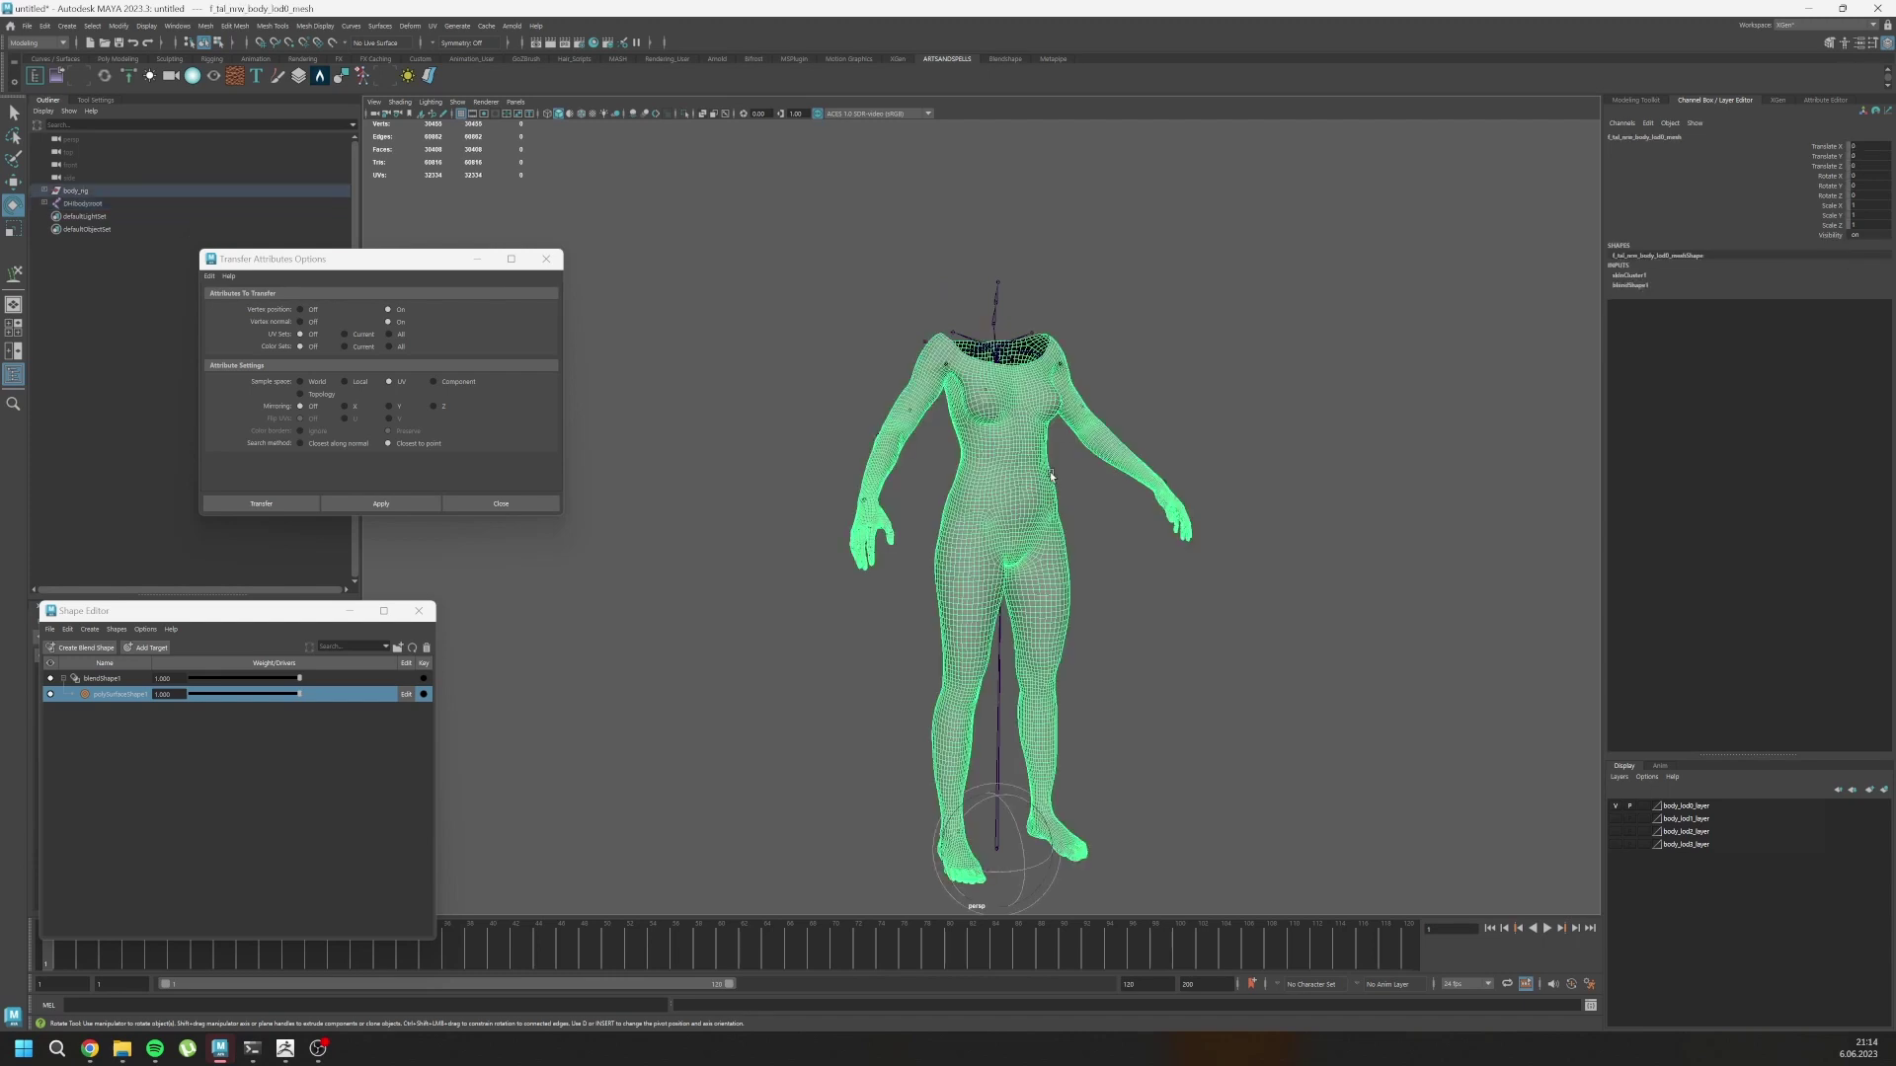